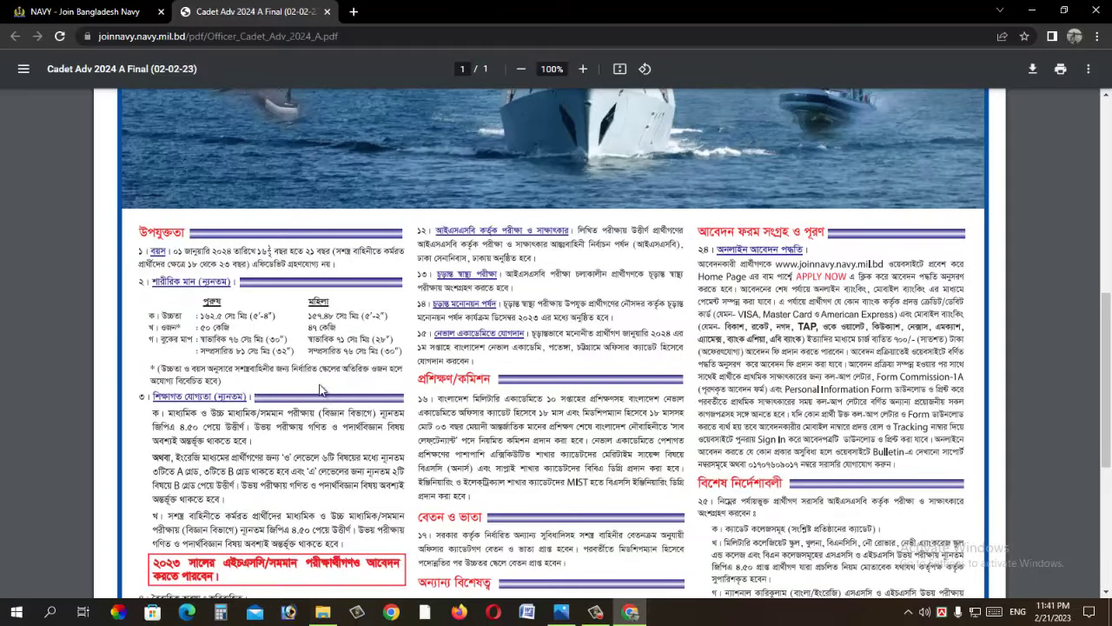
Return to the Join Bangladesh Navy home page and start an application for the running officer batch
key(ctrl+shift+Tab)
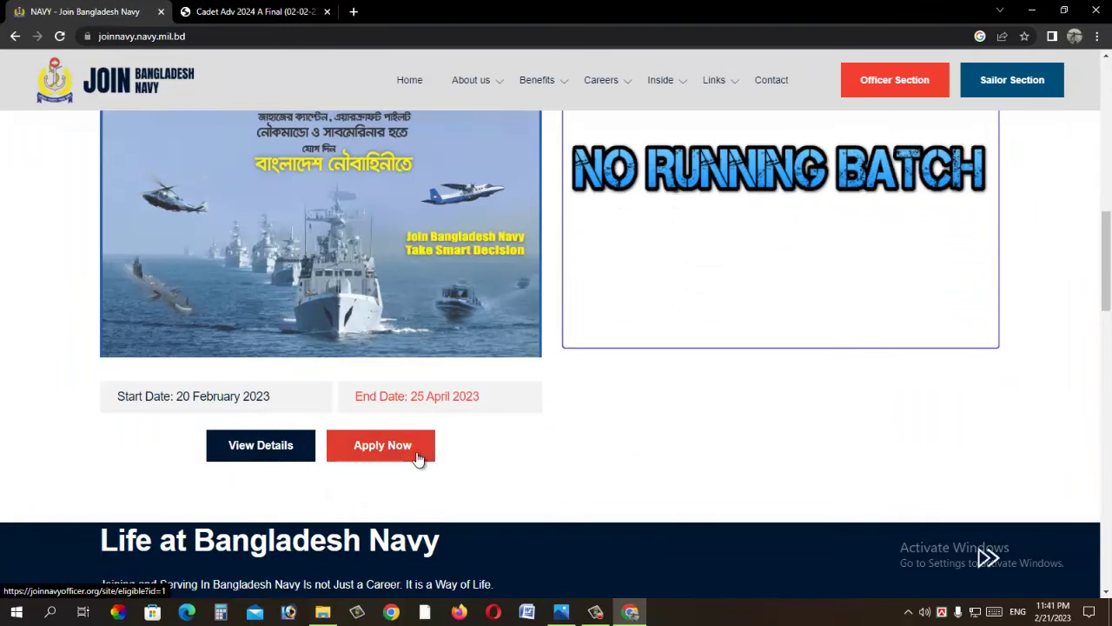
click(378, 453)
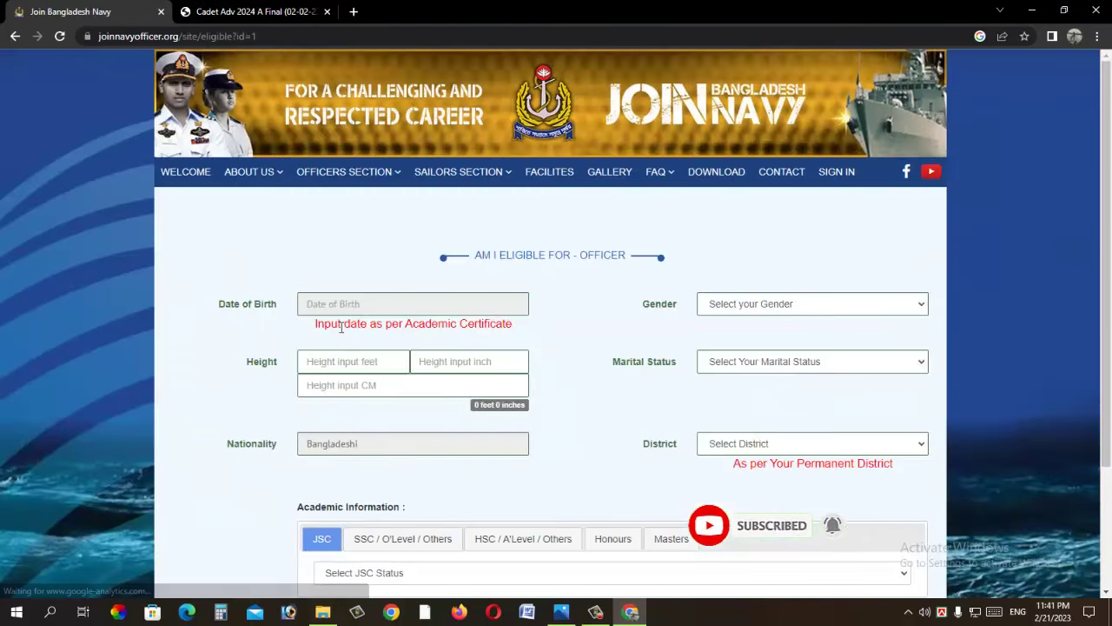
Set the date of birth to 01-02-2005 using the calendar
click(324, 304)
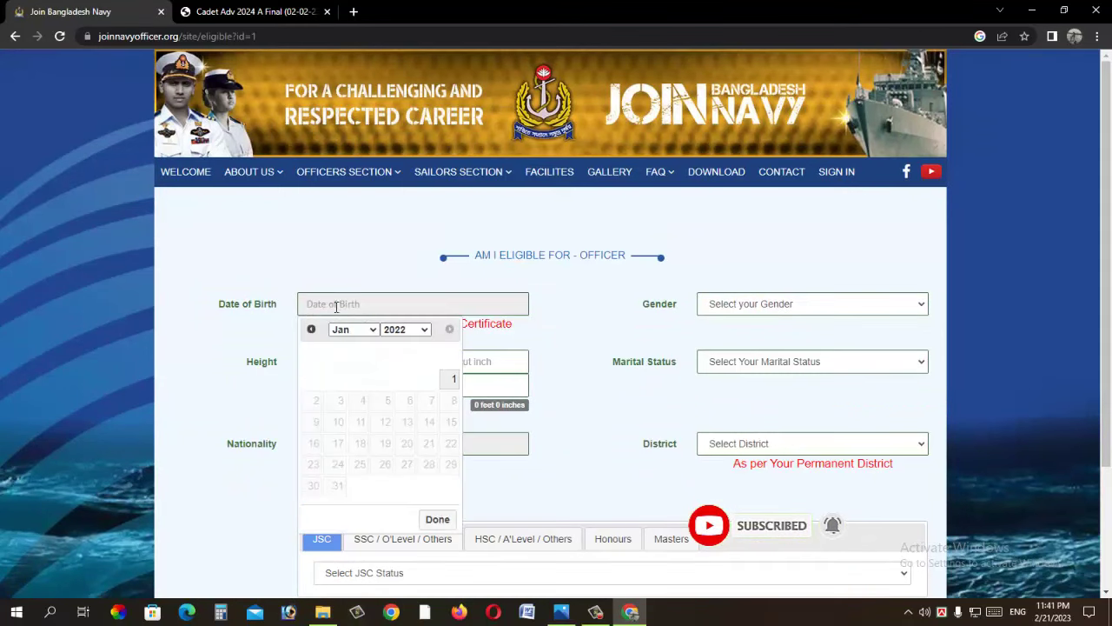
click(388, 329)
click(394, 404)
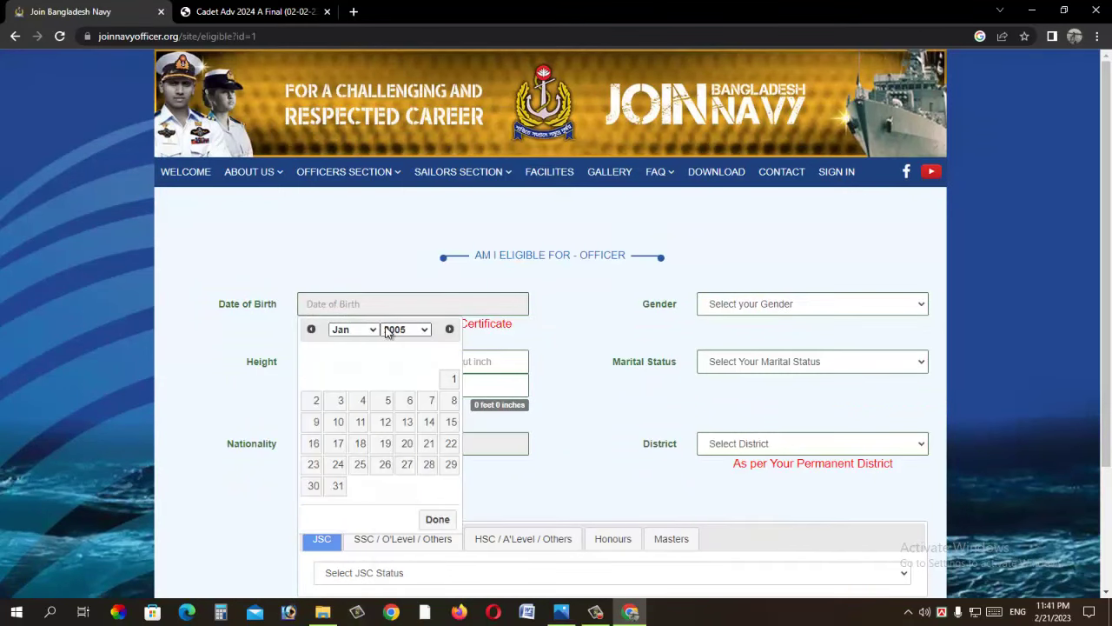
click(367, 330)
click(353, 368)
click(351, 331)
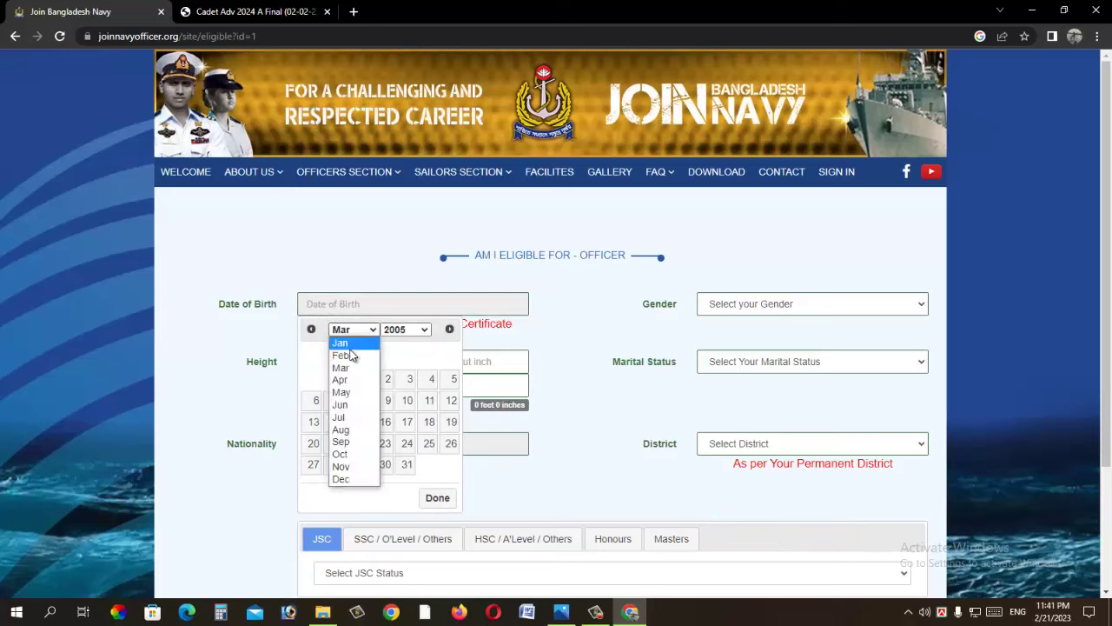
click(350, 356)
click(363, 379)
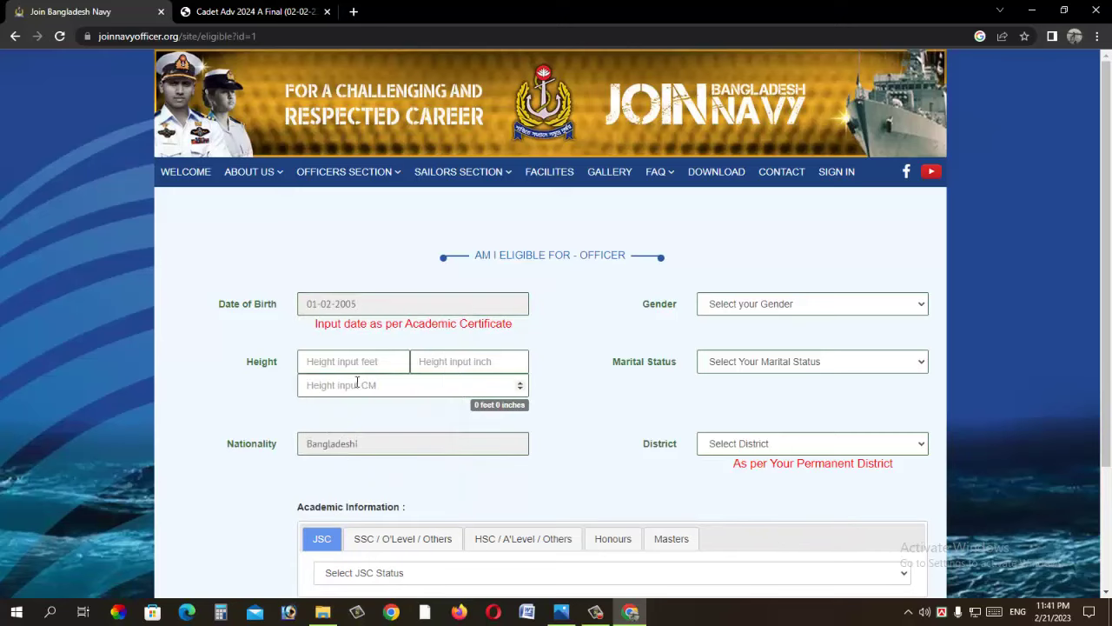
Choose Male, enter height 5 feet 5 inches, and select Unmarried
click(783, 304)
click(779, 335)
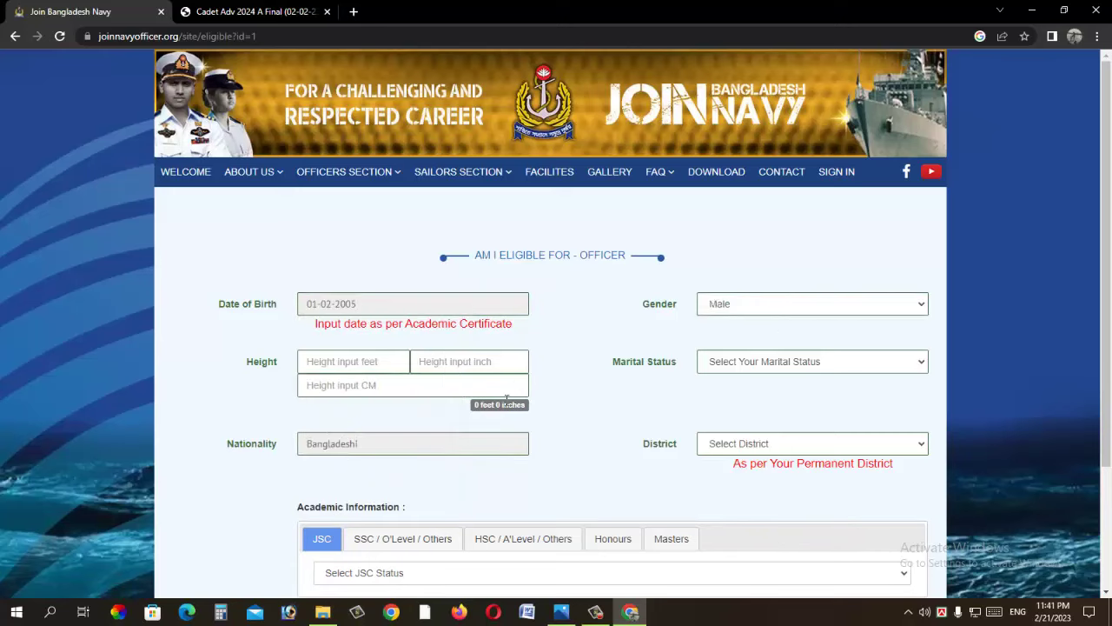
click(337, 364)
text(5)
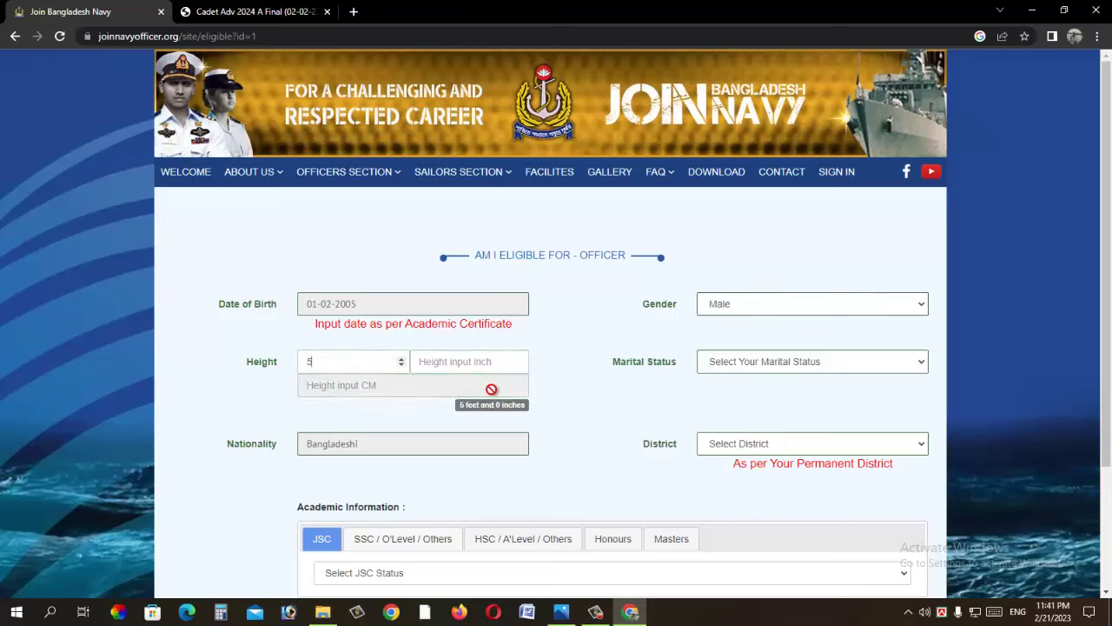
key(Tab)
text(5)
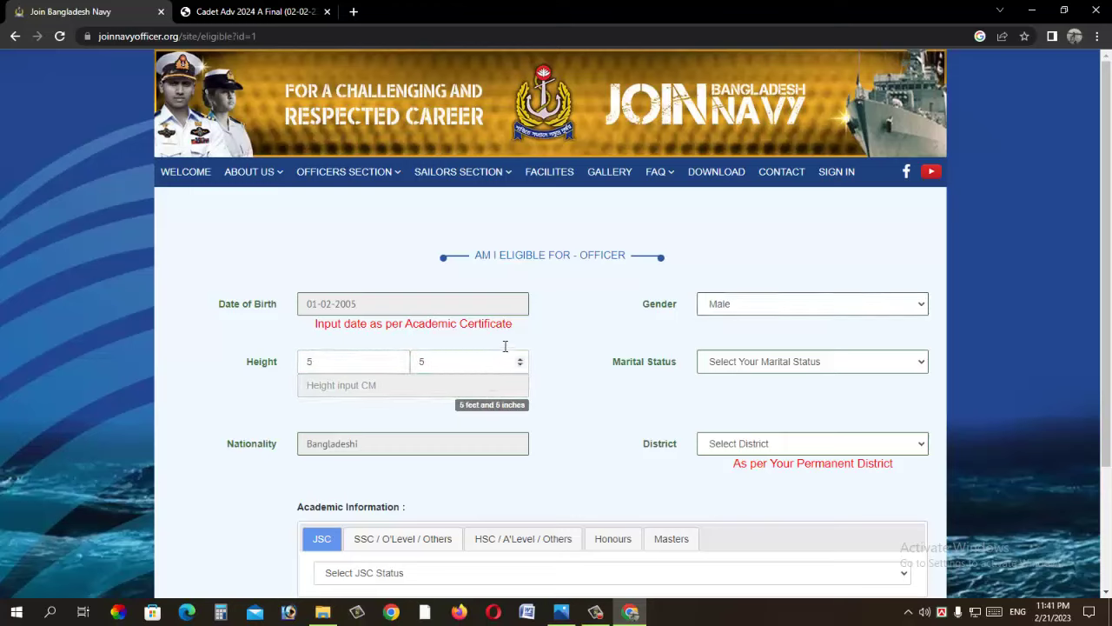
click(732, 364)
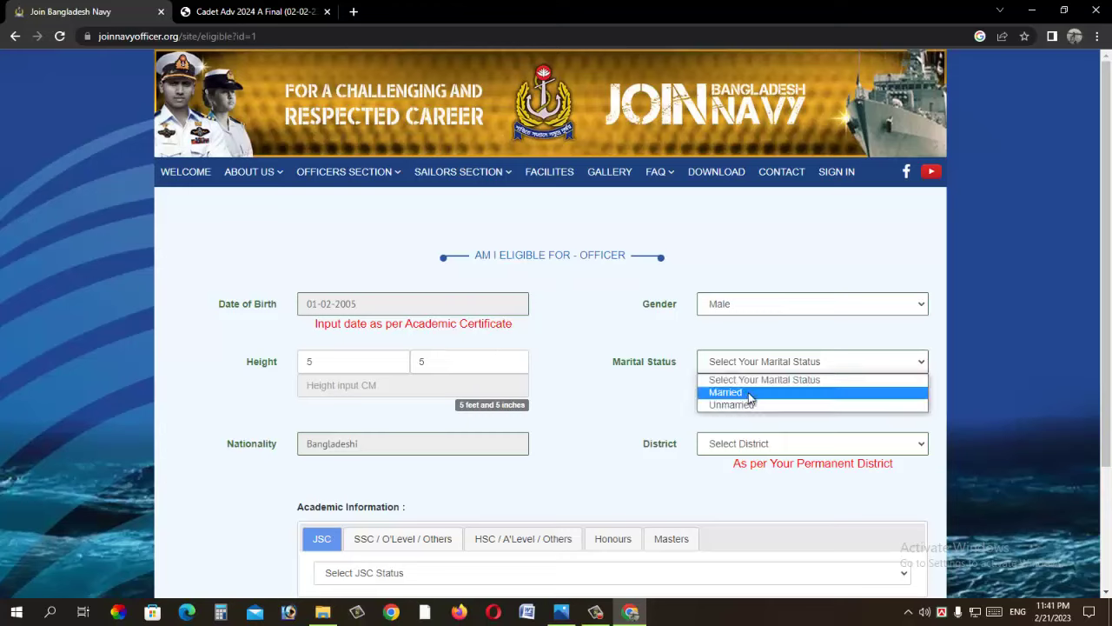
click(737, 405)
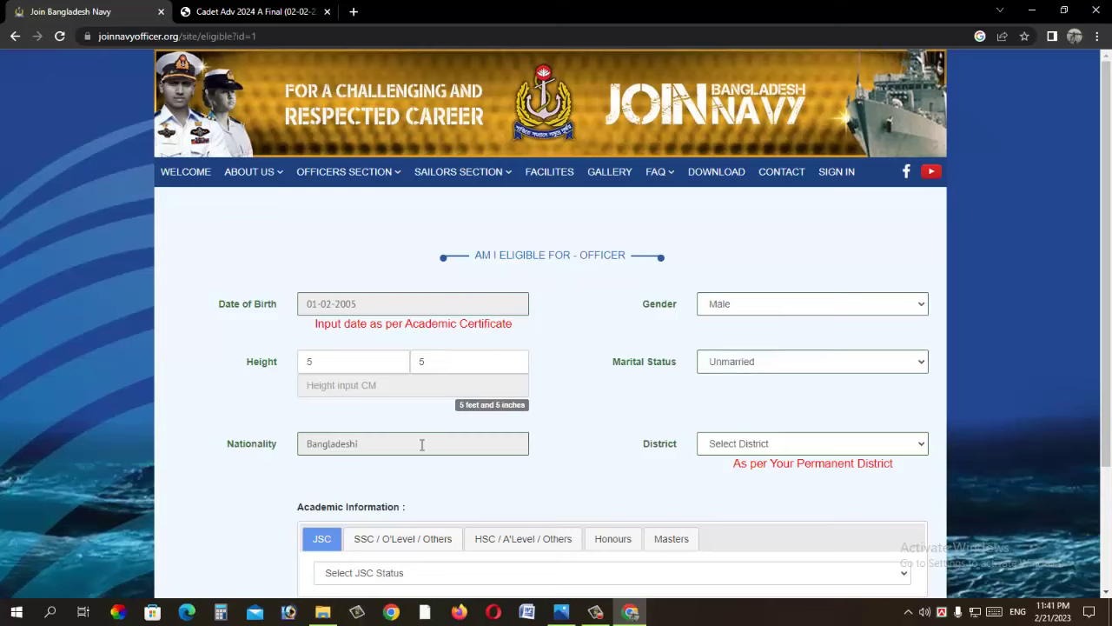
Select Barishal as the permanent district
click(777, 447)
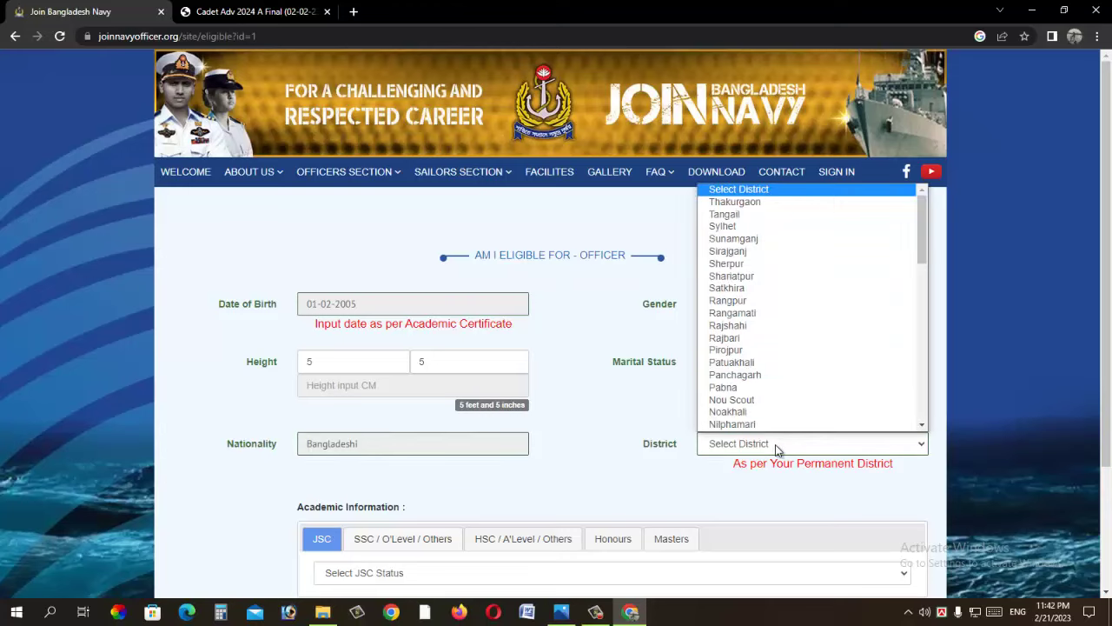
key(d)
key(d)
key(d)
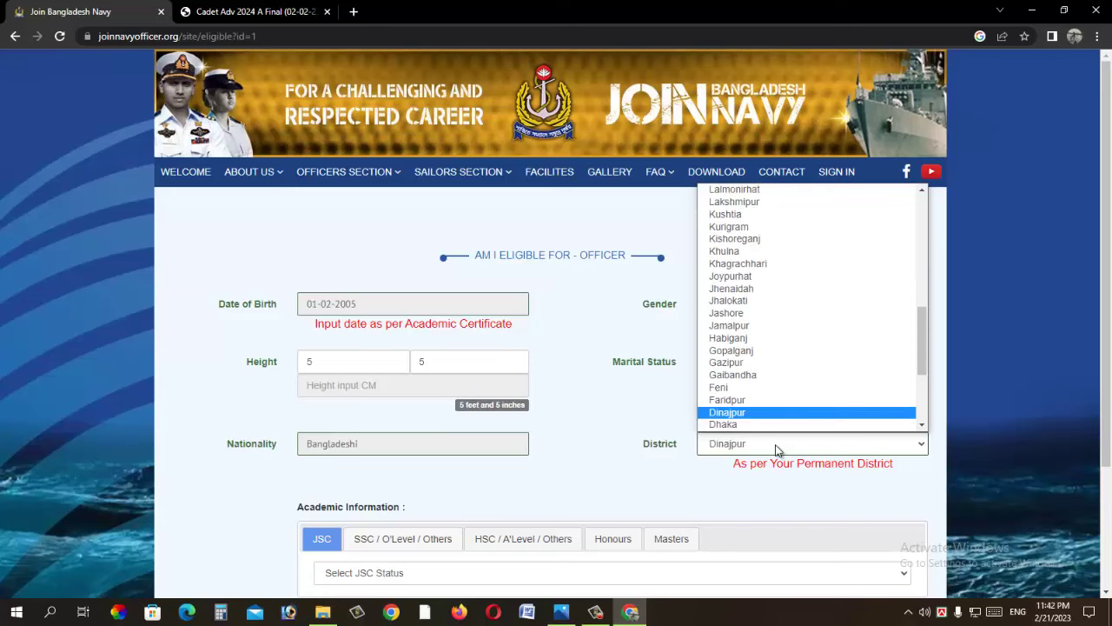
key(d)
key(b)
key(a)
key(Return)
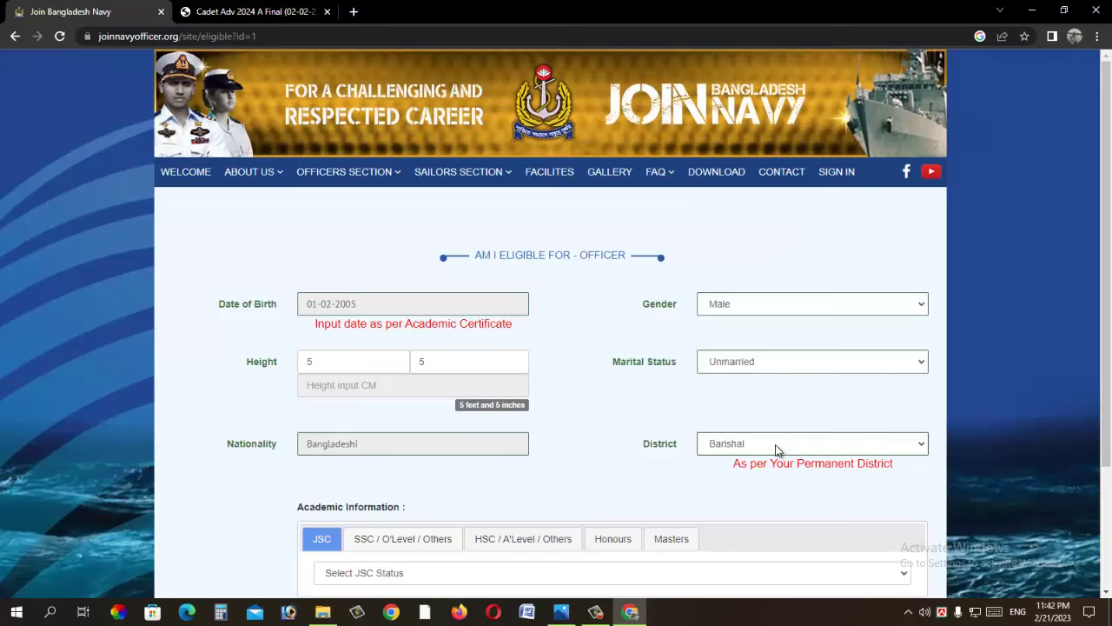
scroll(777, 449, down, 2)
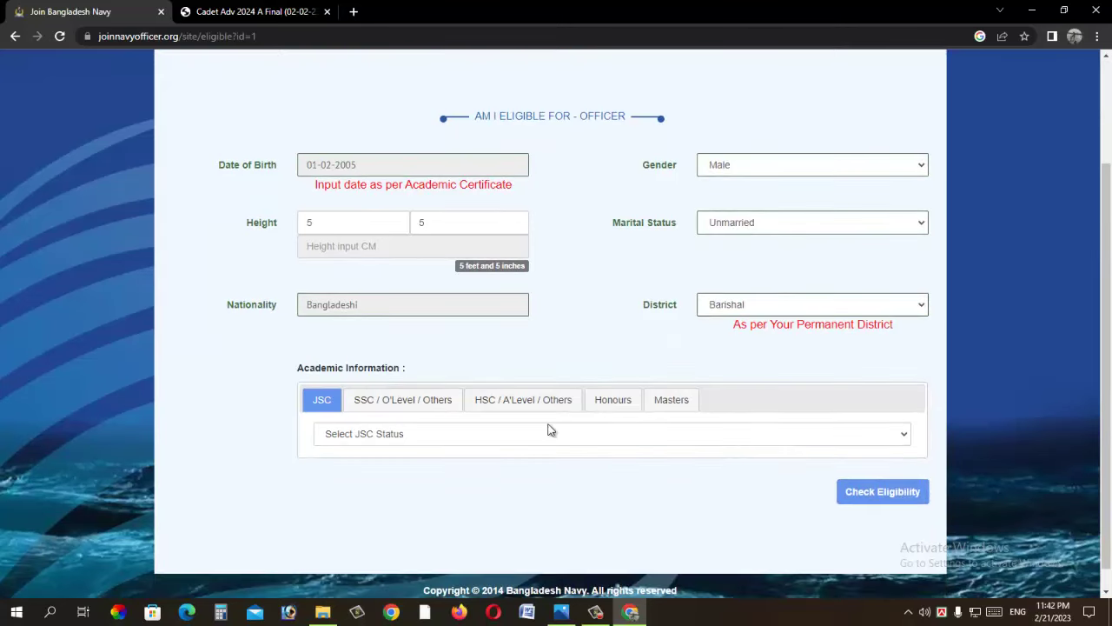
Mark JSC as Passed and enter SSC / Dakhil with GPA 5 in Science
click(397, 435)
click(393, 461)
click(396, 404)
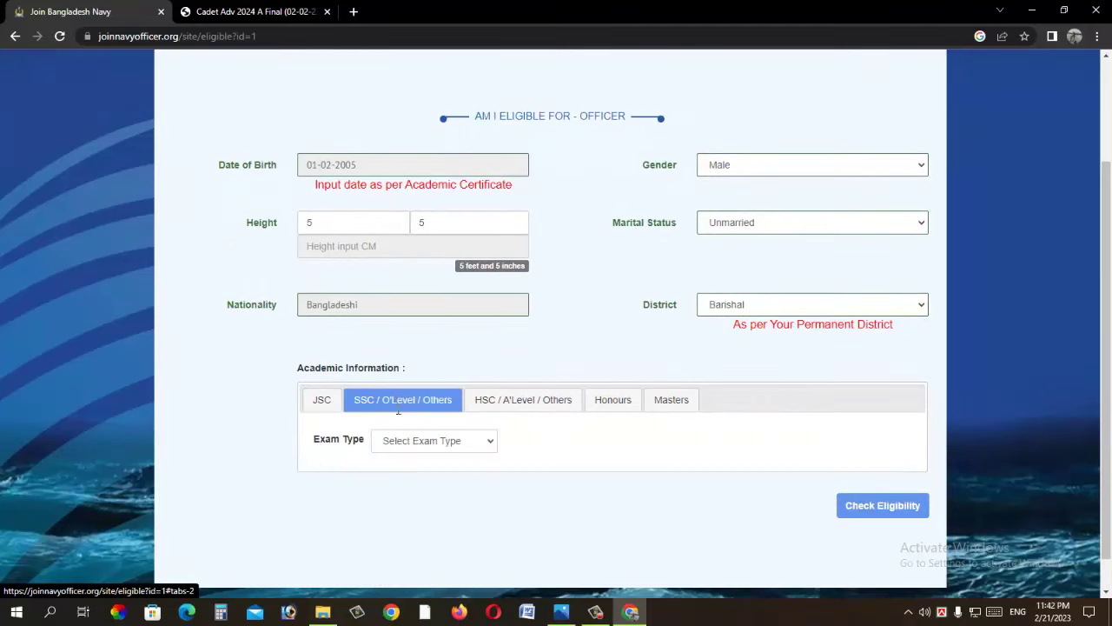
click(414, 440)
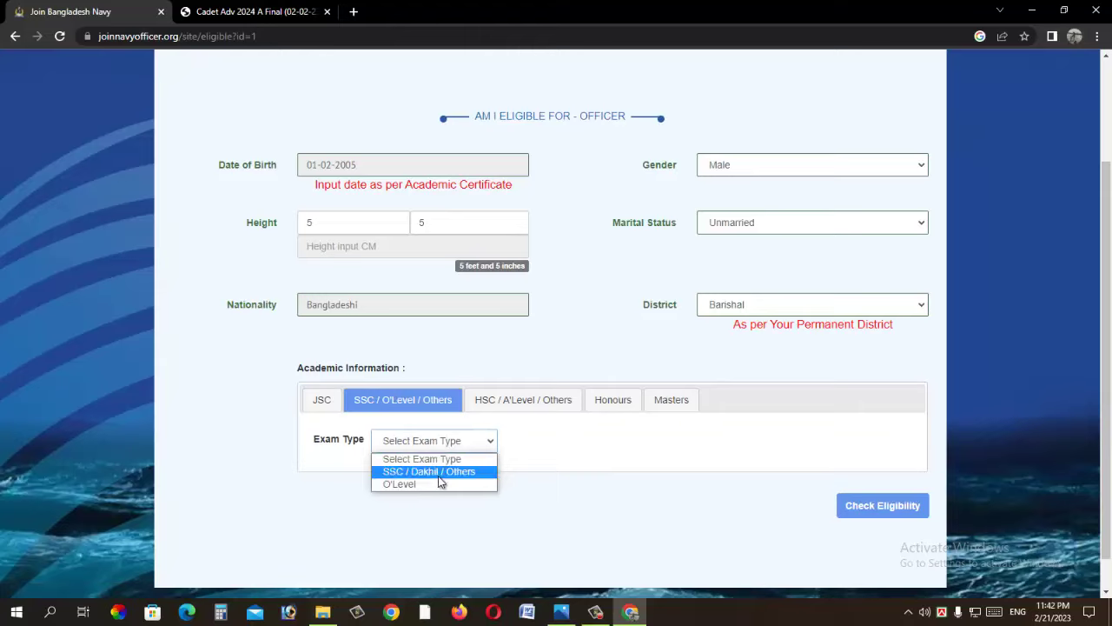
click(445, 472)
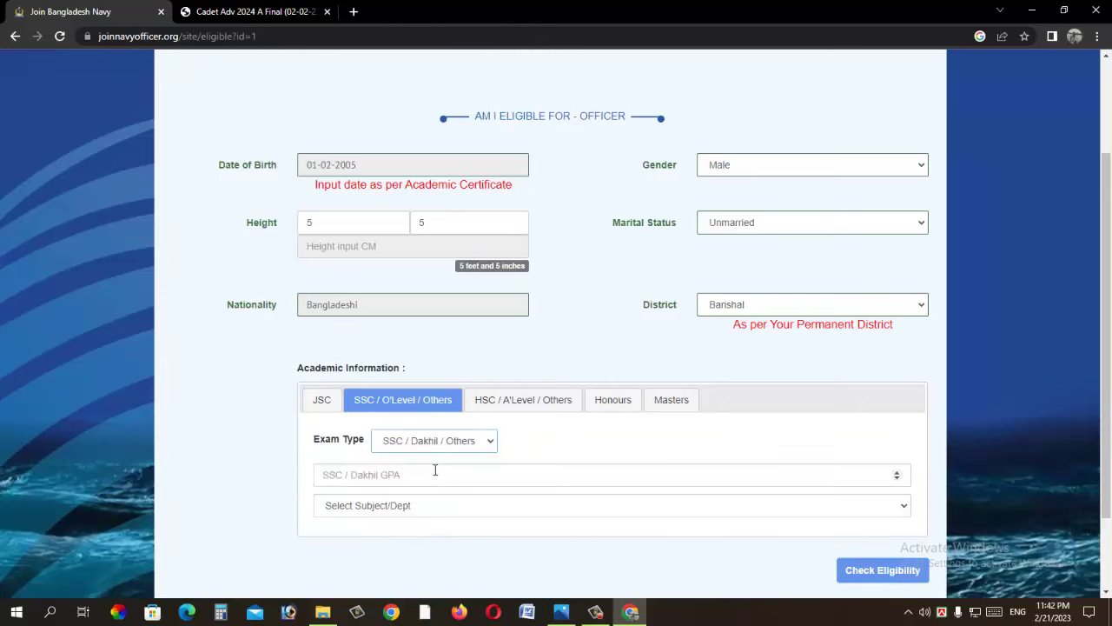
click(439, 470)
text(5)
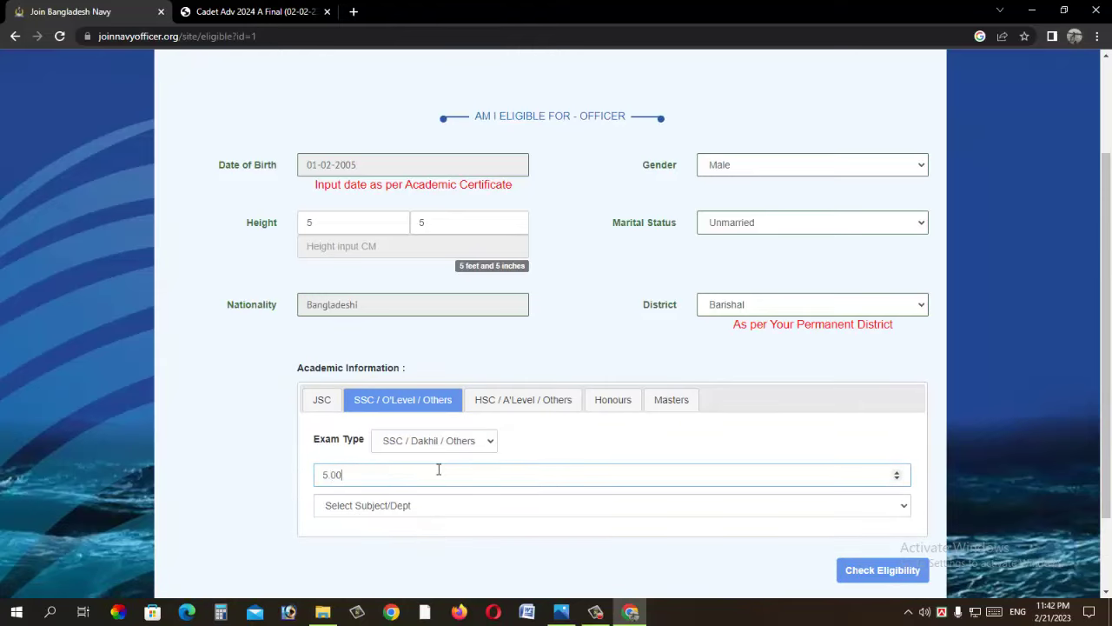
click(438, 504)
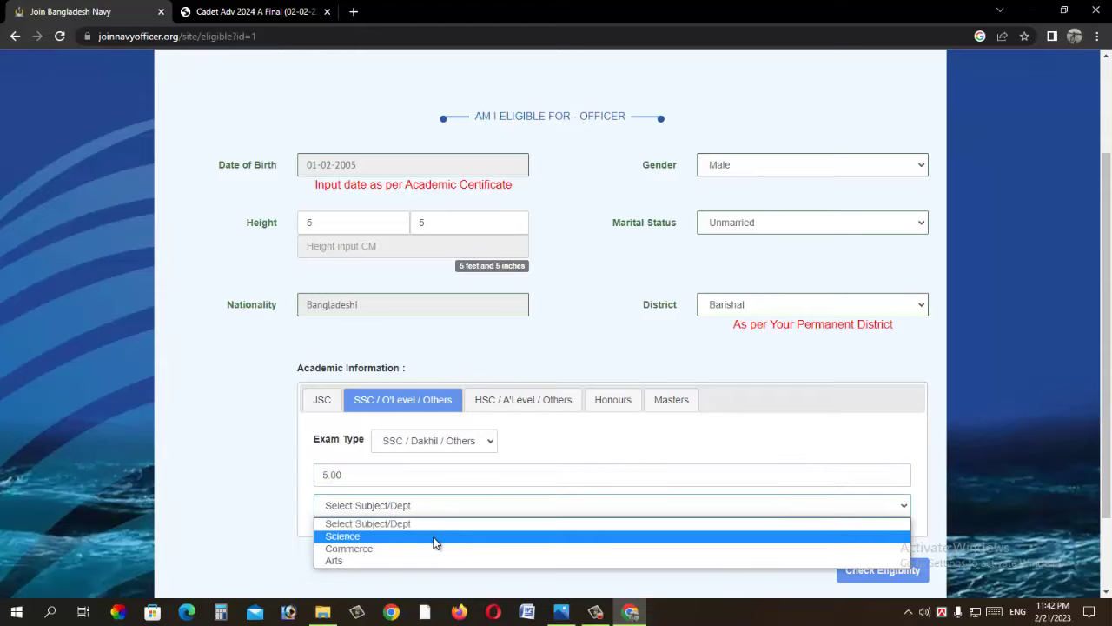
click(432, 542)
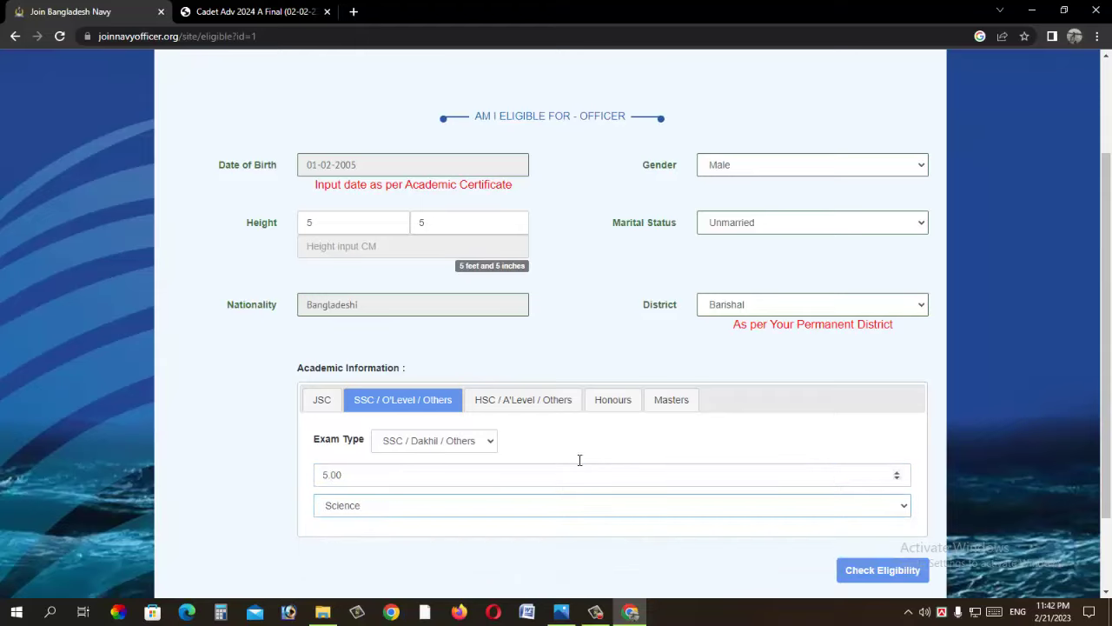
Set HSC / Alim as a 2023 examinee, check eligibility, and apply for Officer Cadet
click(516, 404)
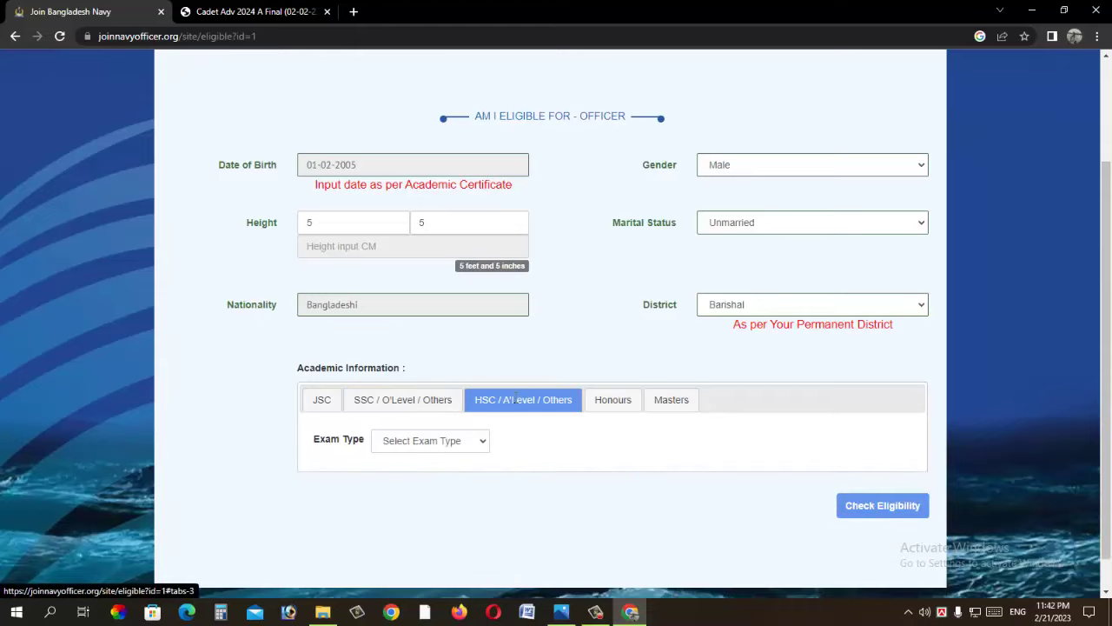
click(457, 451)
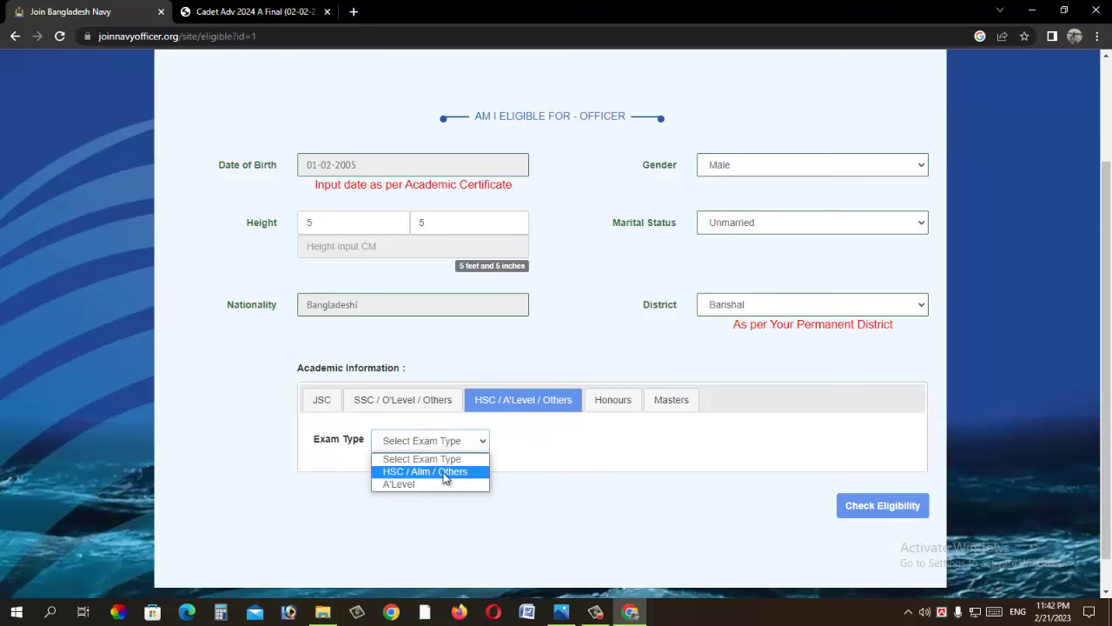
click(445, 475)
scroll(446, 473, down, 2)
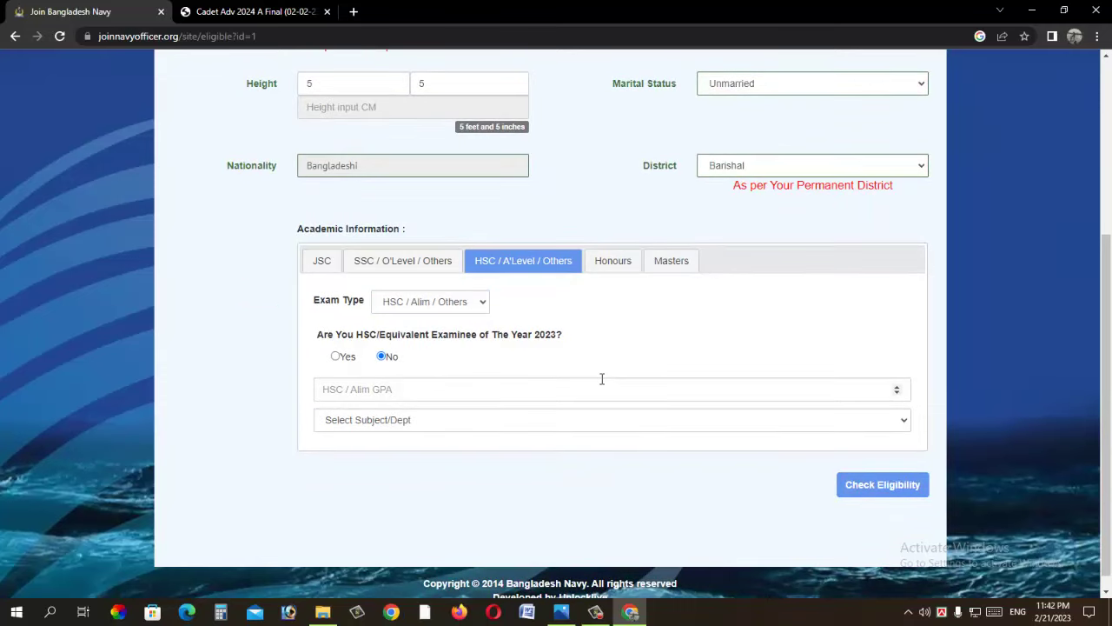
click(337, 356)
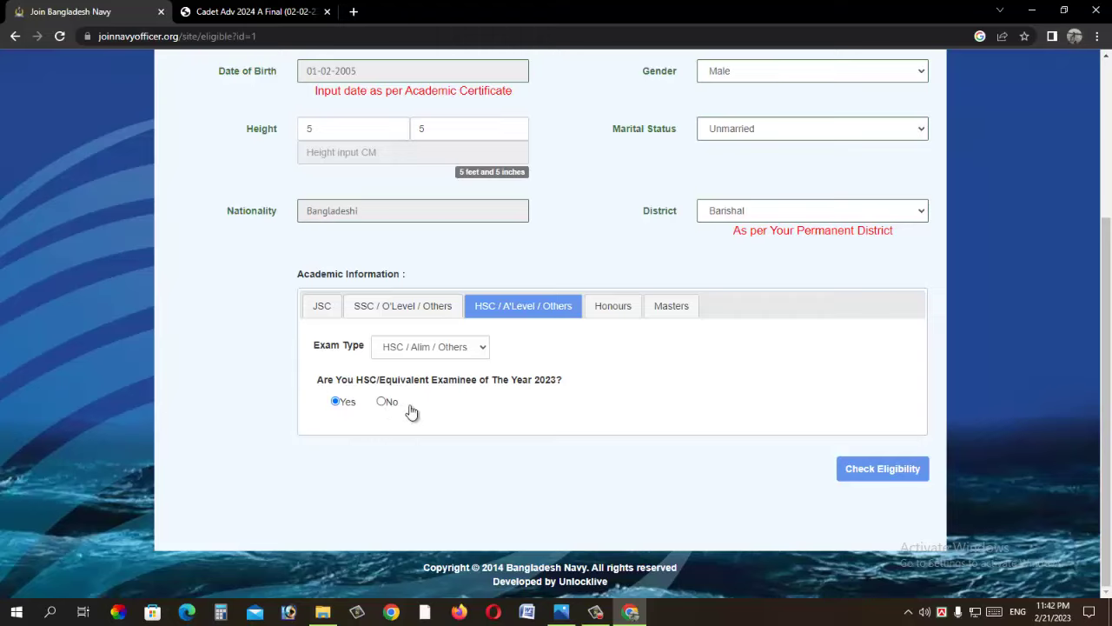
click(884, 469)
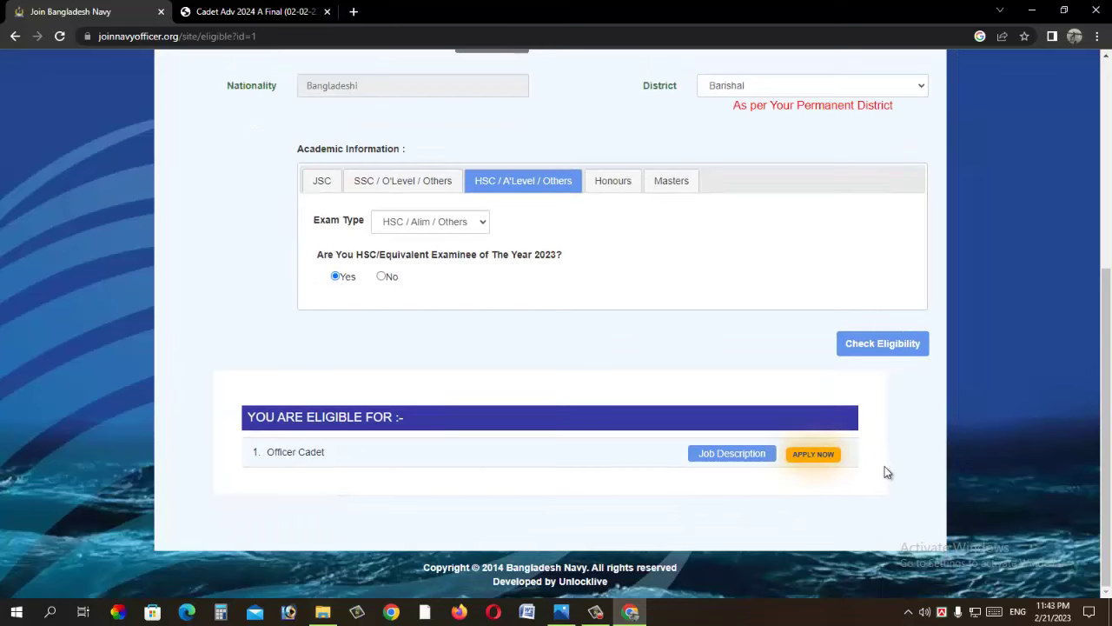
click(818, 457)
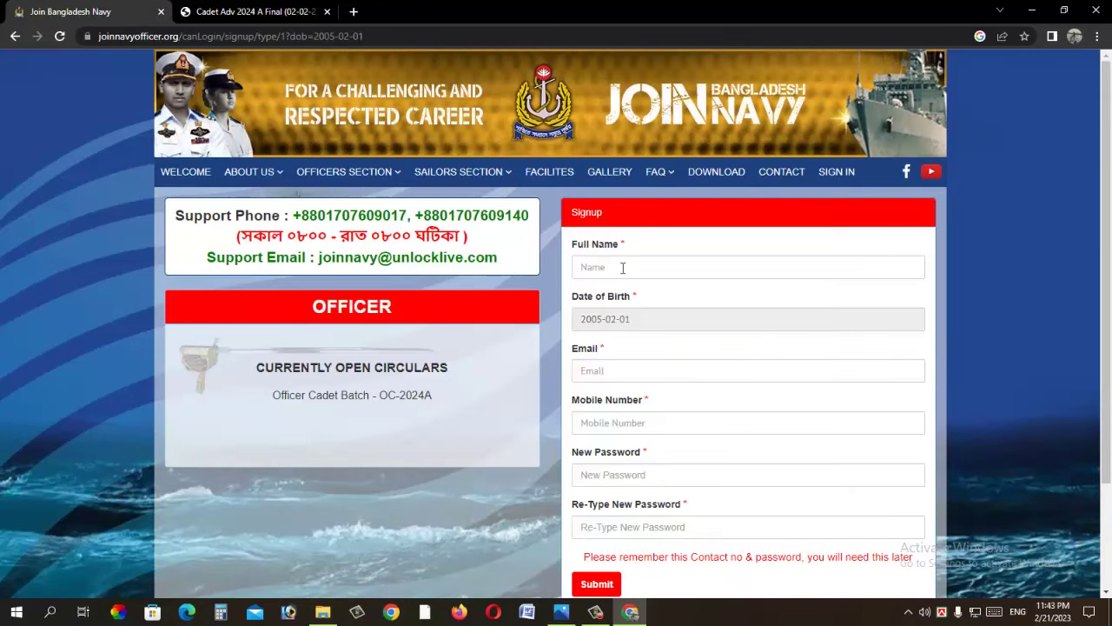
Enter the applicant's full name and e-mail address in the signup form
click(623, 267)
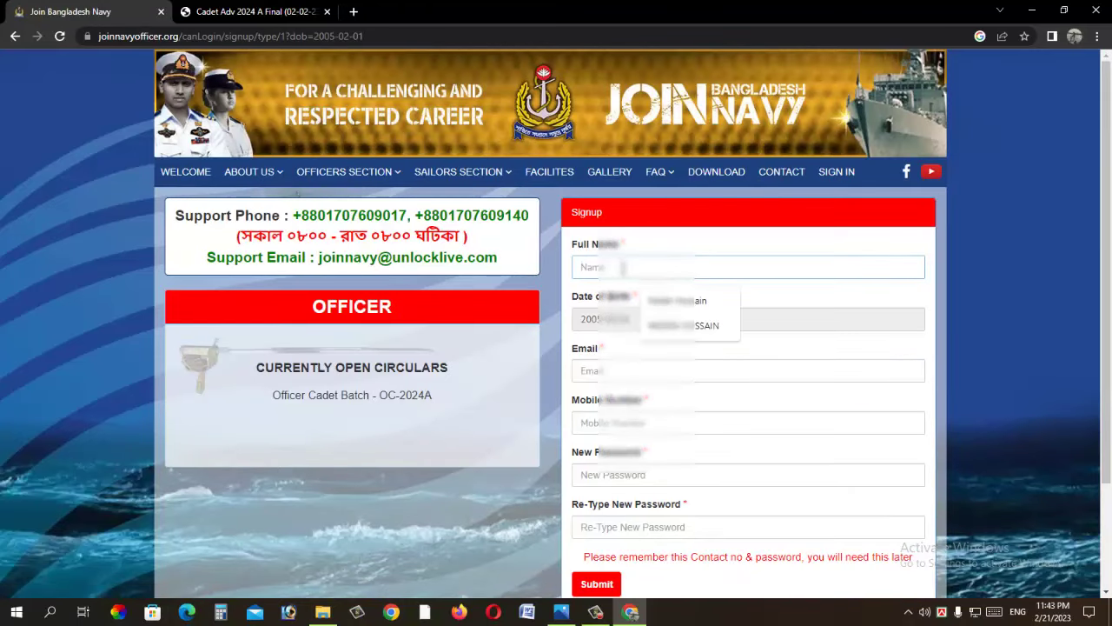
key(Tab)
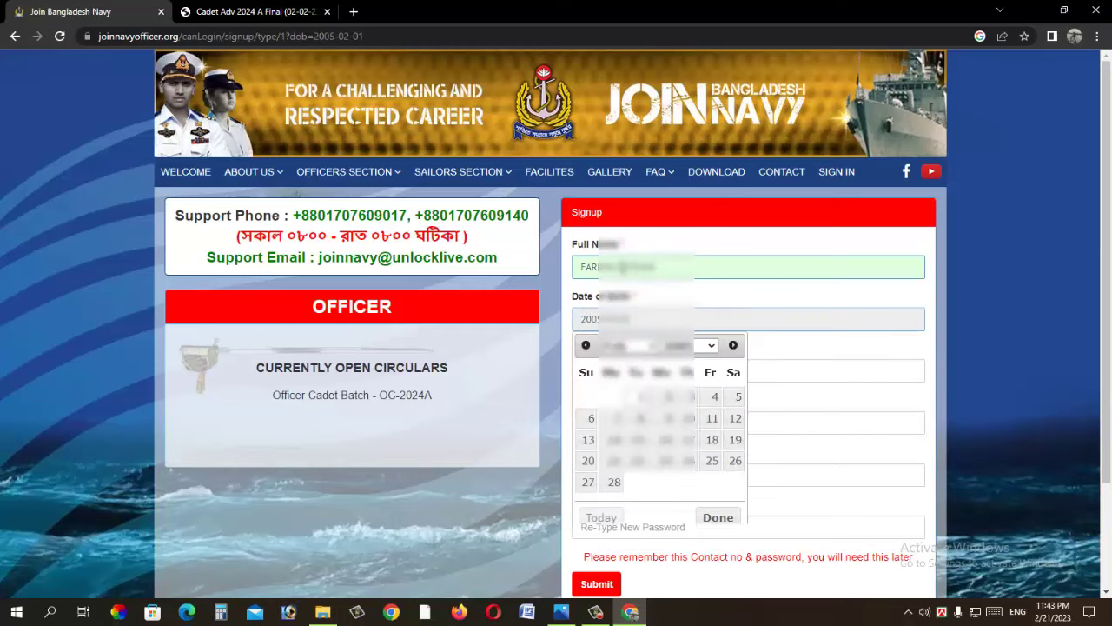
key(Tab)
click(639, 327)
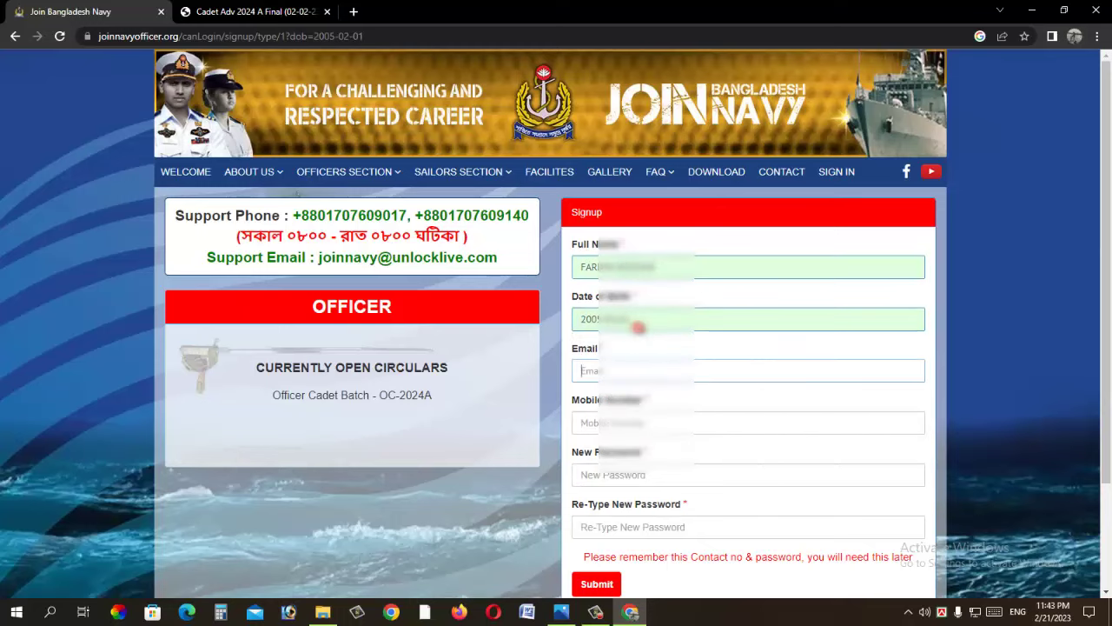
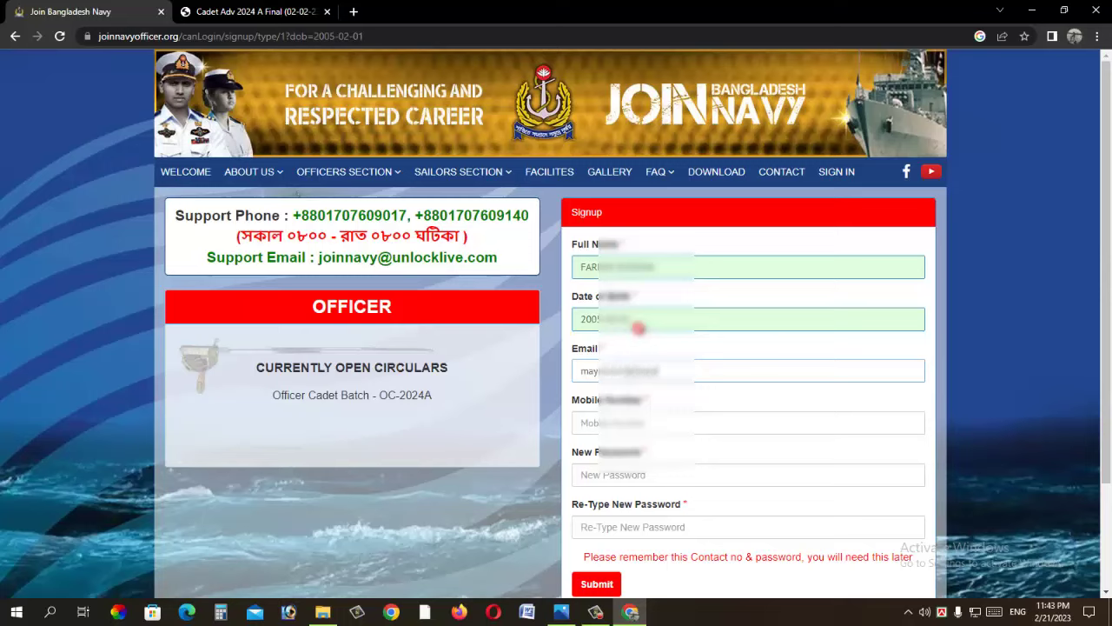
Fill in the mobile number and the account password, then submit the signup
key(Tab)
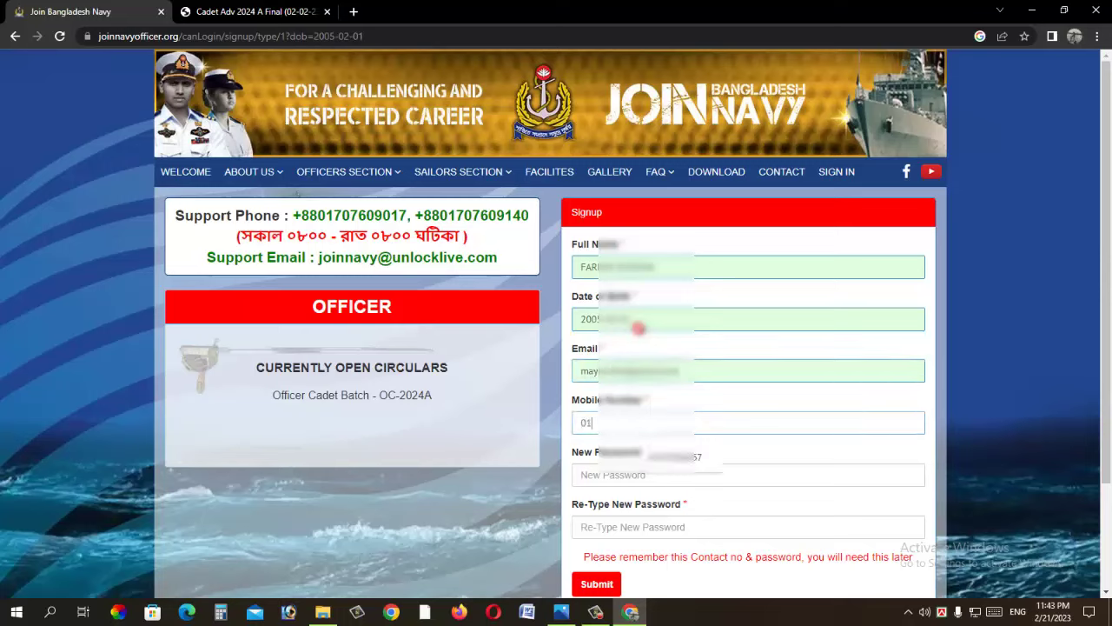
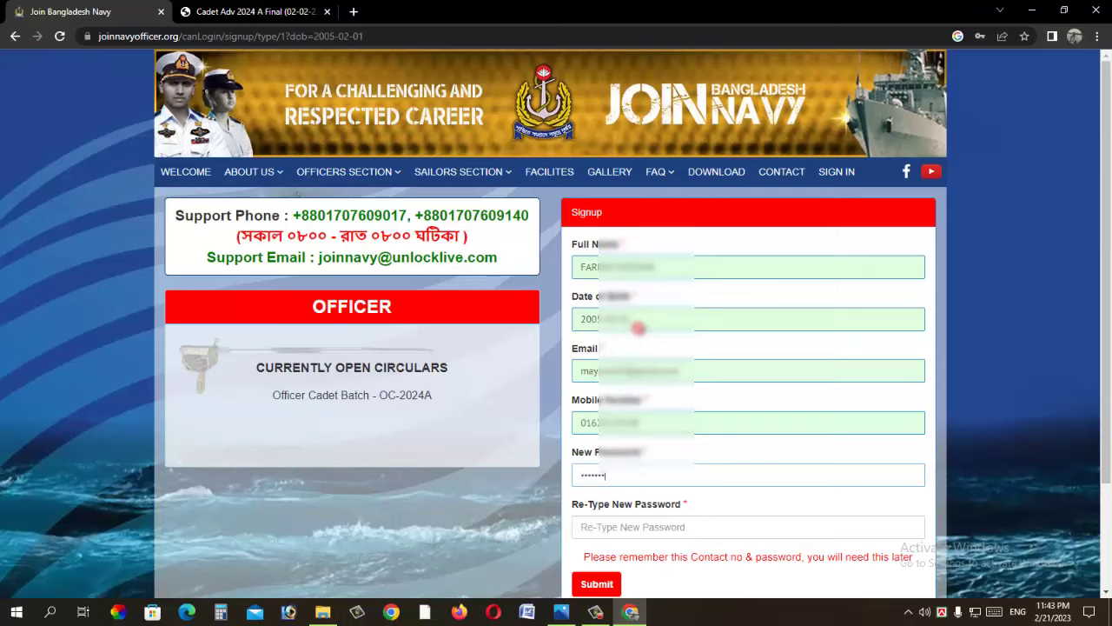
key(Tab)
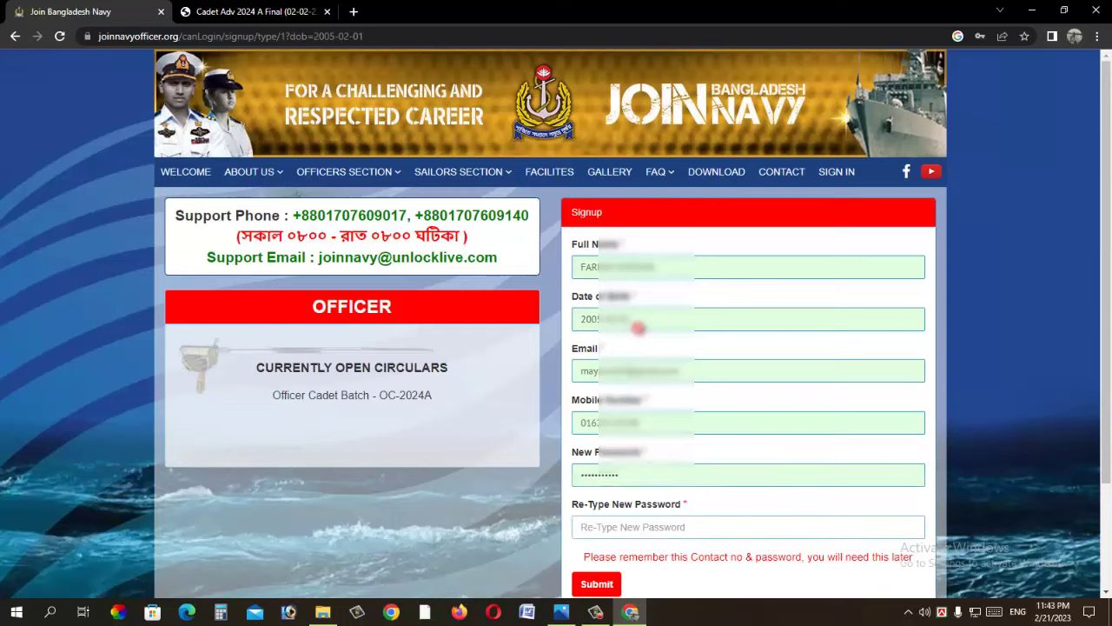
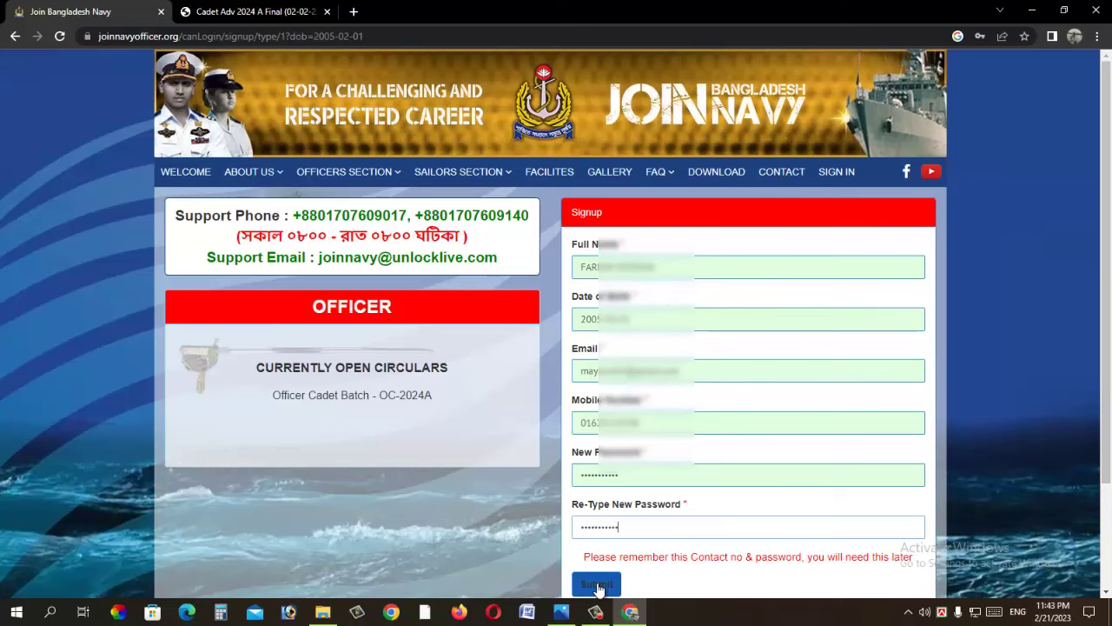
click(599, 586)
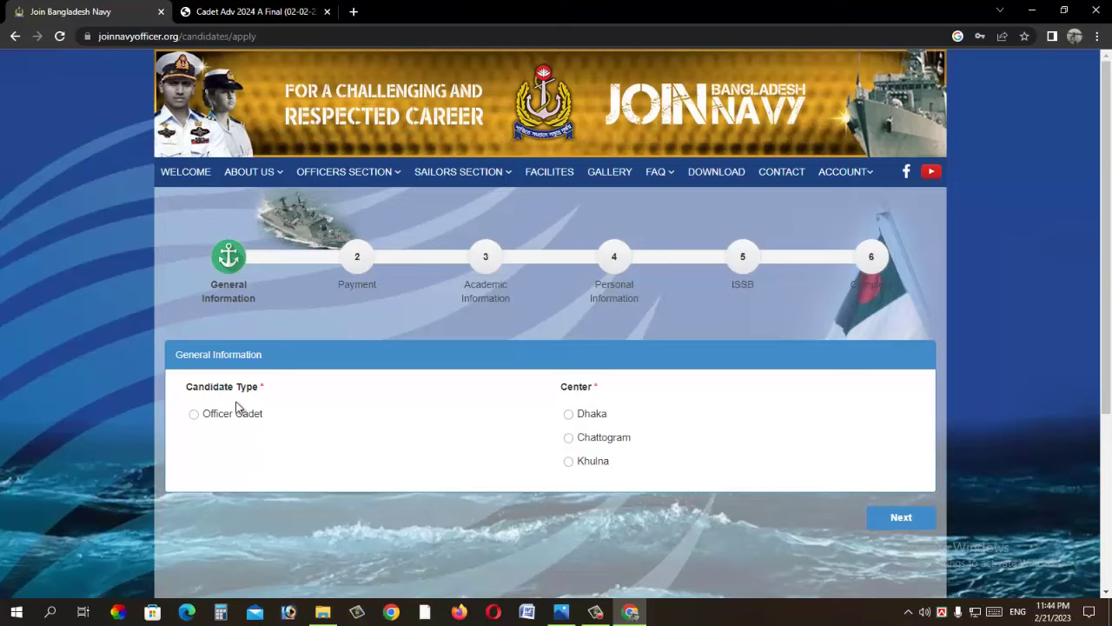
Choose Officer Cadet, General College category and the Dhaka exam centre, then continue
click(195, 414)
scroll(339, 418, down, 1)
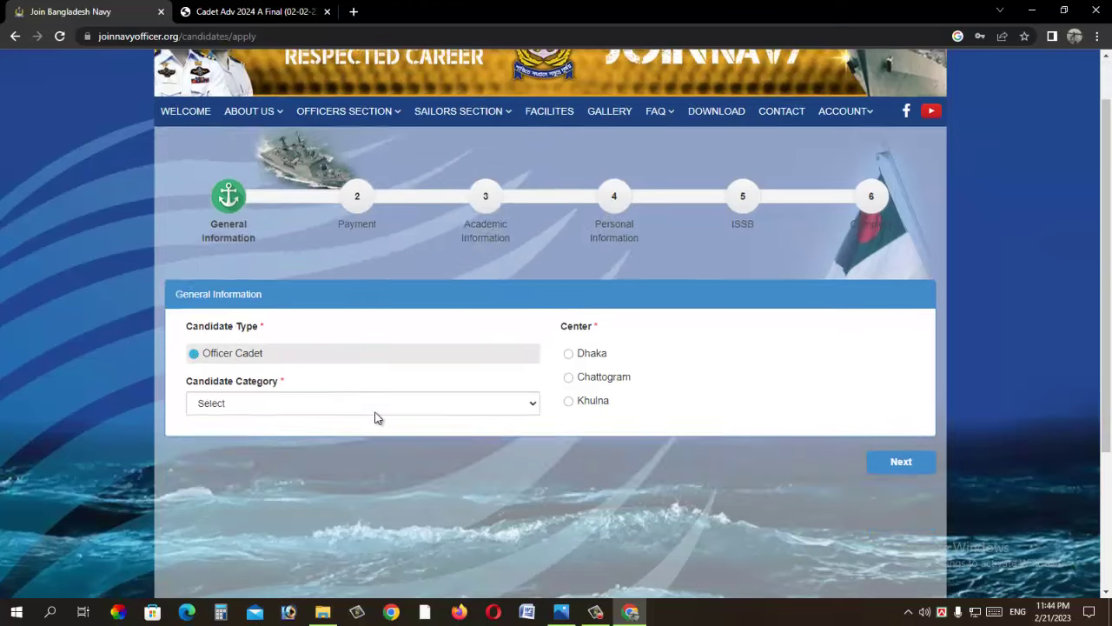
click(332, 397)
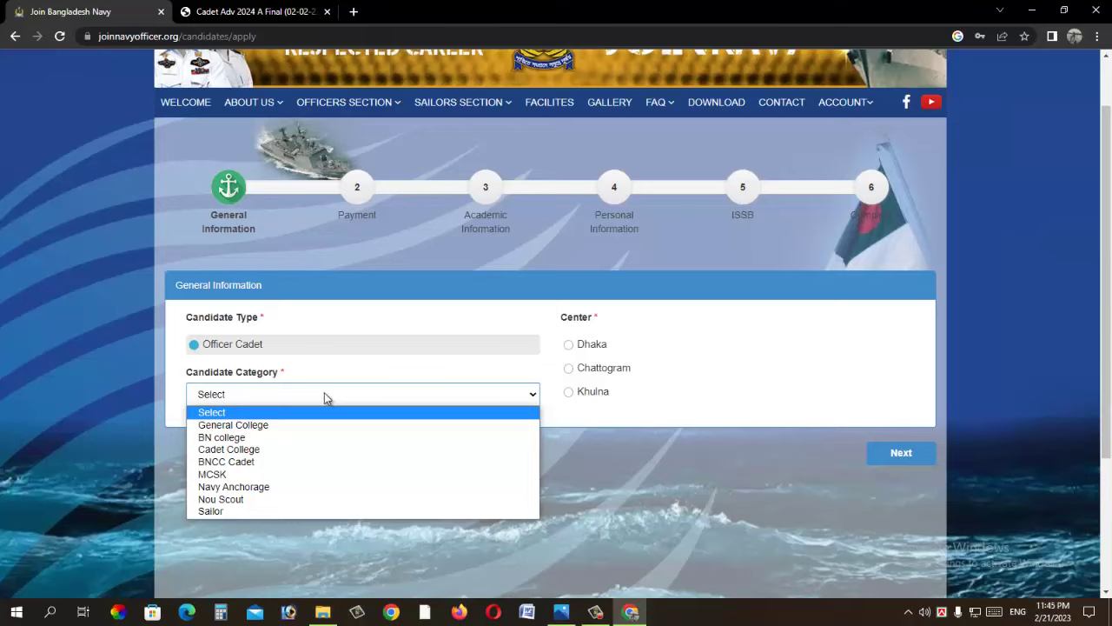
click(319, 424)
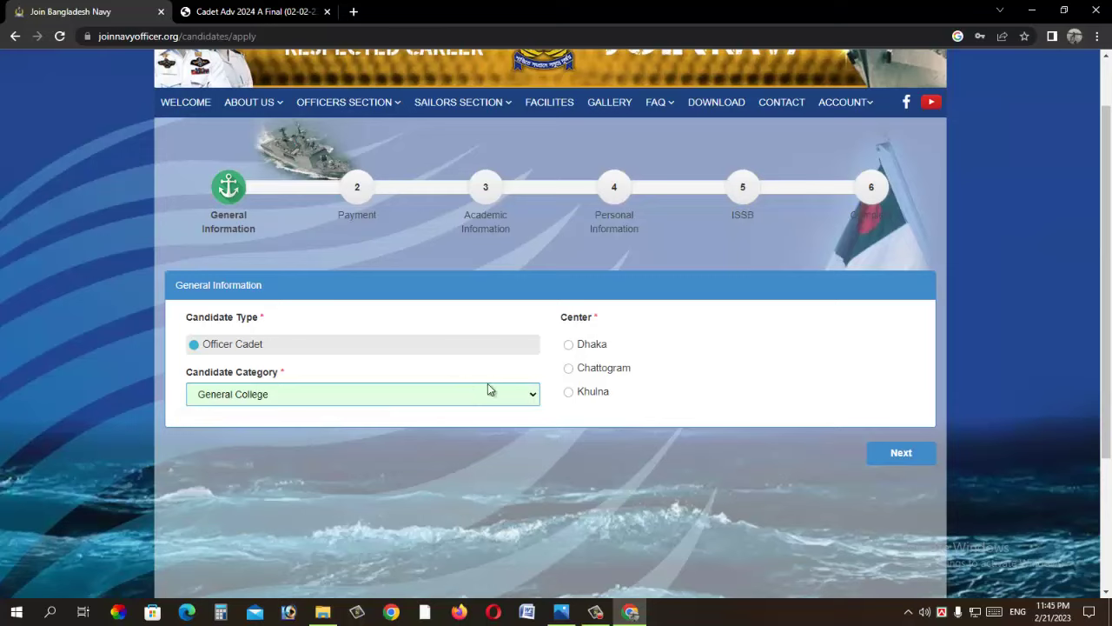
click(569, 346)
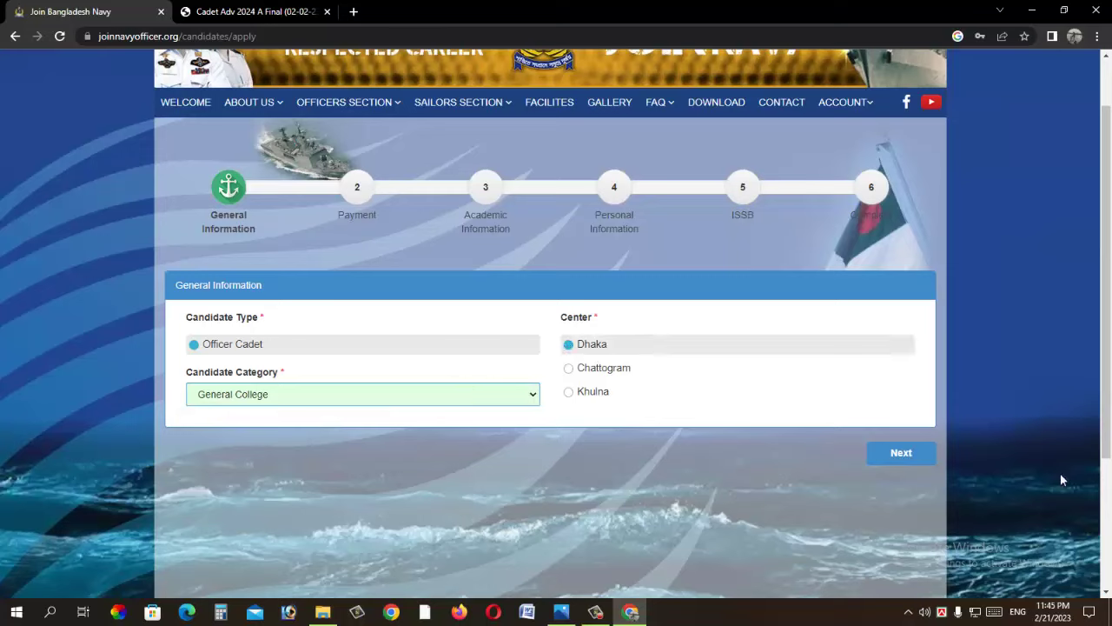
click(894, 456)
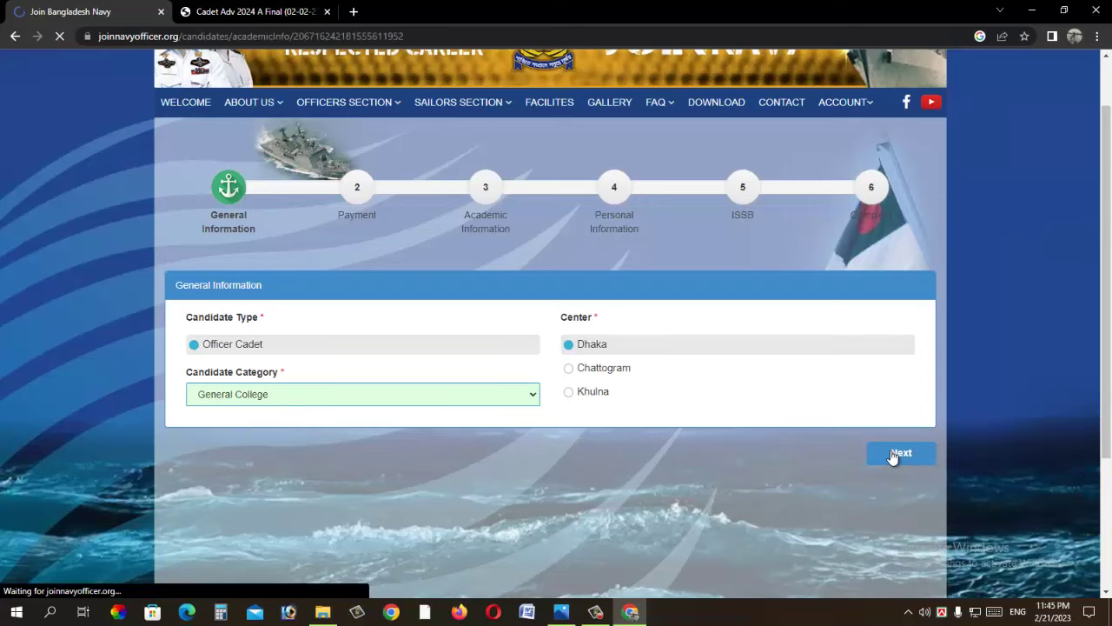
Choose SSC / Dakhil and fill in the roll number, registration number and year of passing
scroll(894, 456, down, 2)
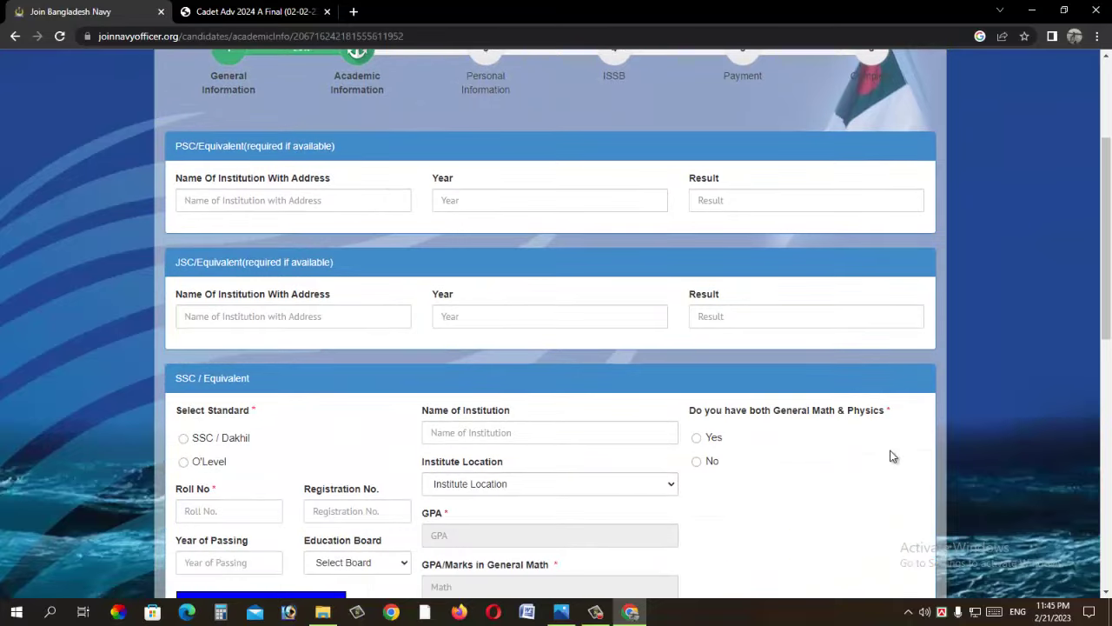
scroll(404, 299, down, 1)
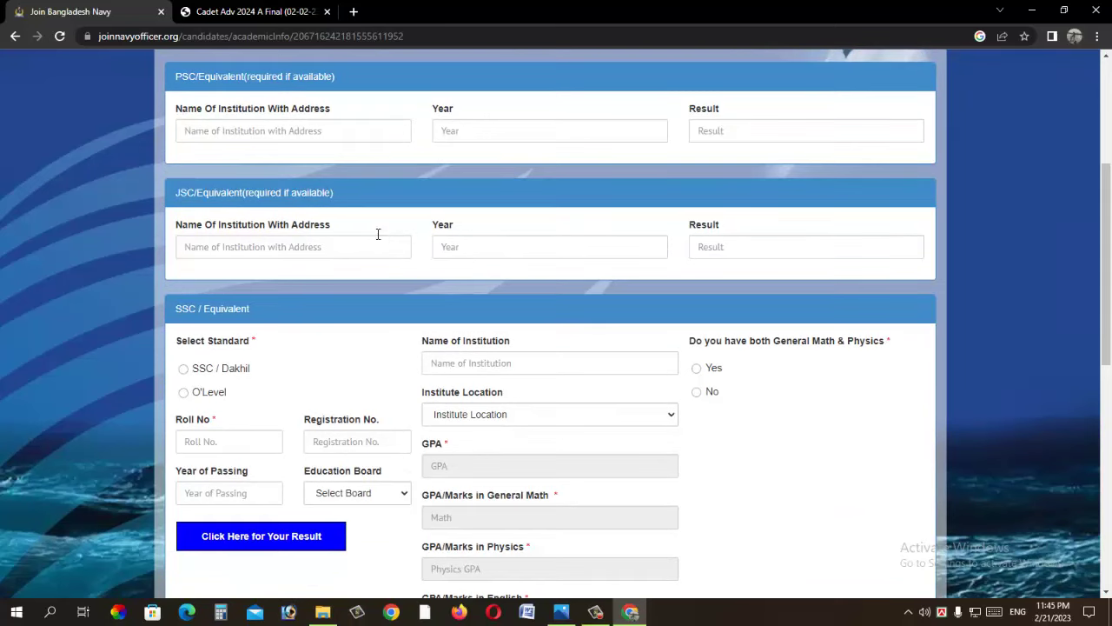
scroll(372, 287, down, 1)
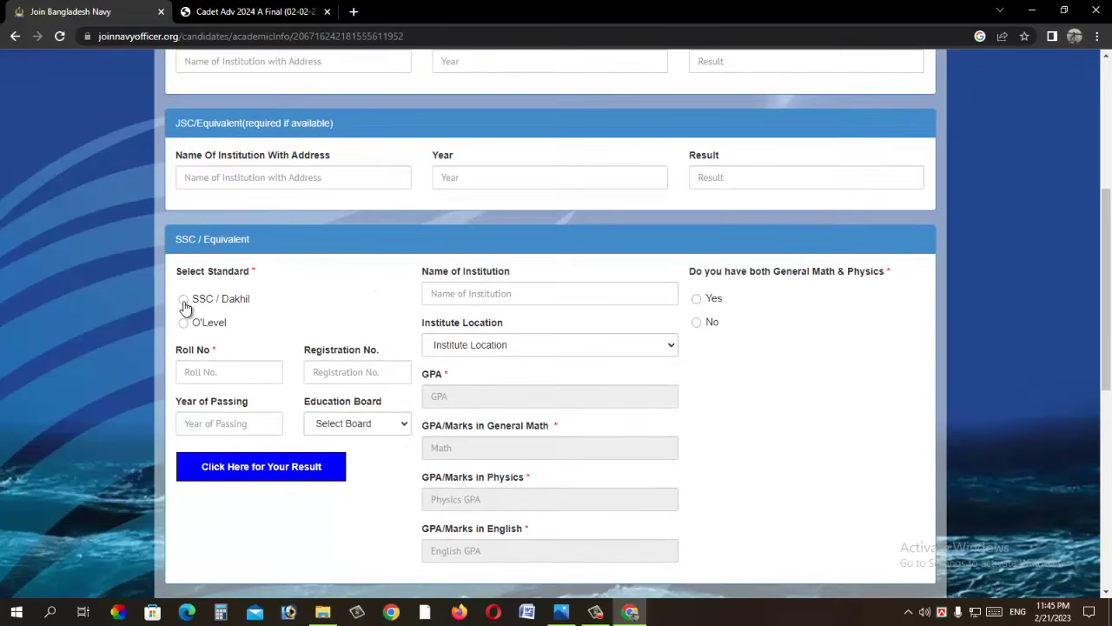
click(185, 302)
scroll(187, 304, down, 1)
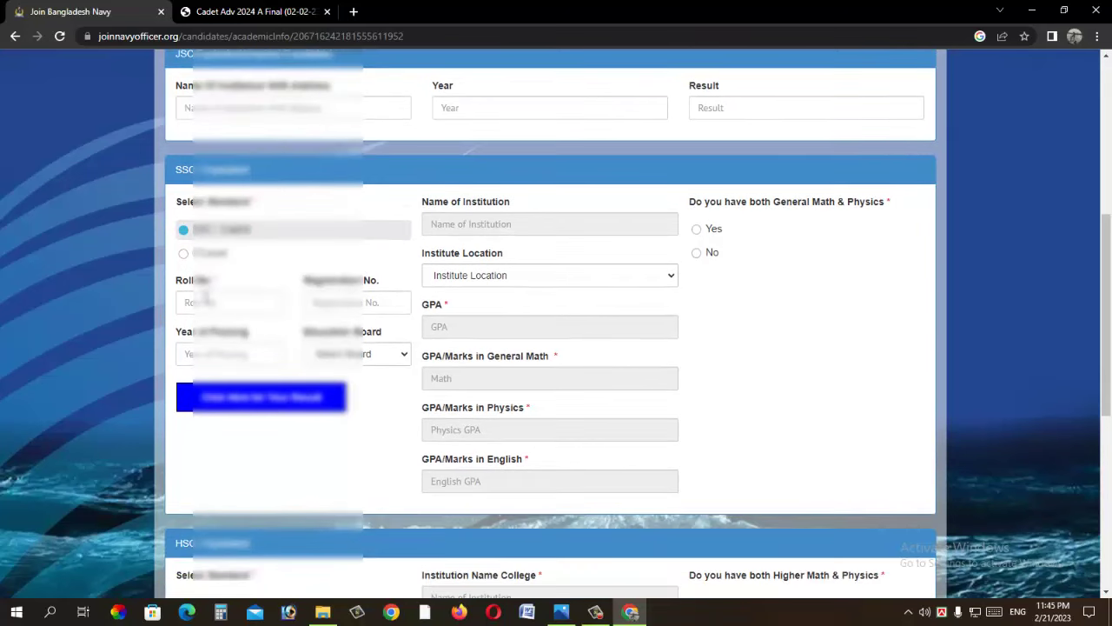
click(226, 310)
click(241, 339)
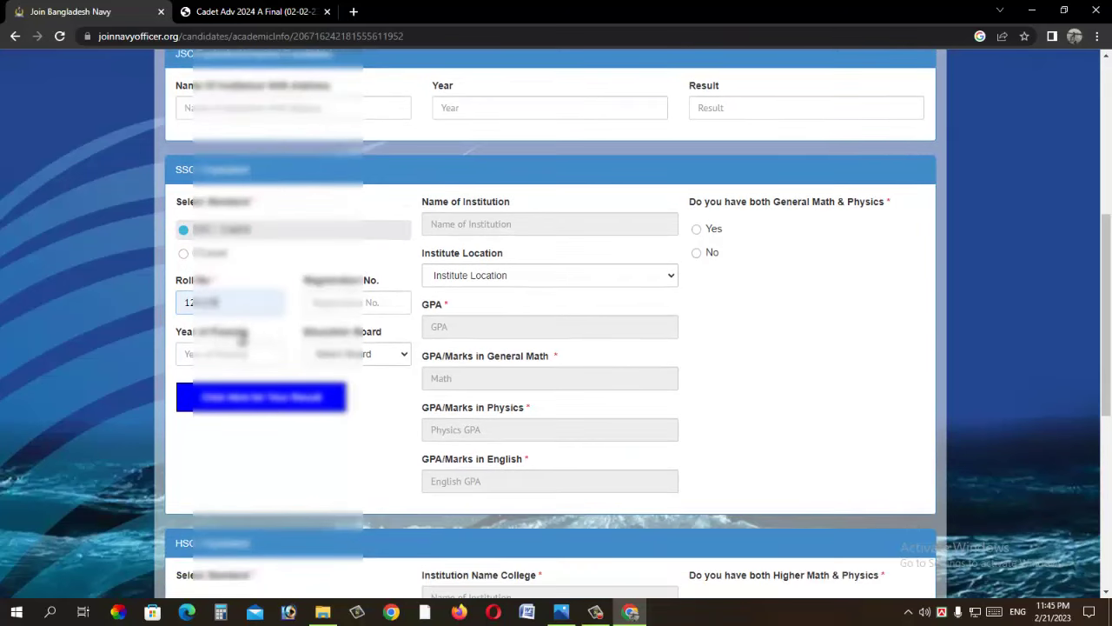
click(338, 302)
click(380, 340)
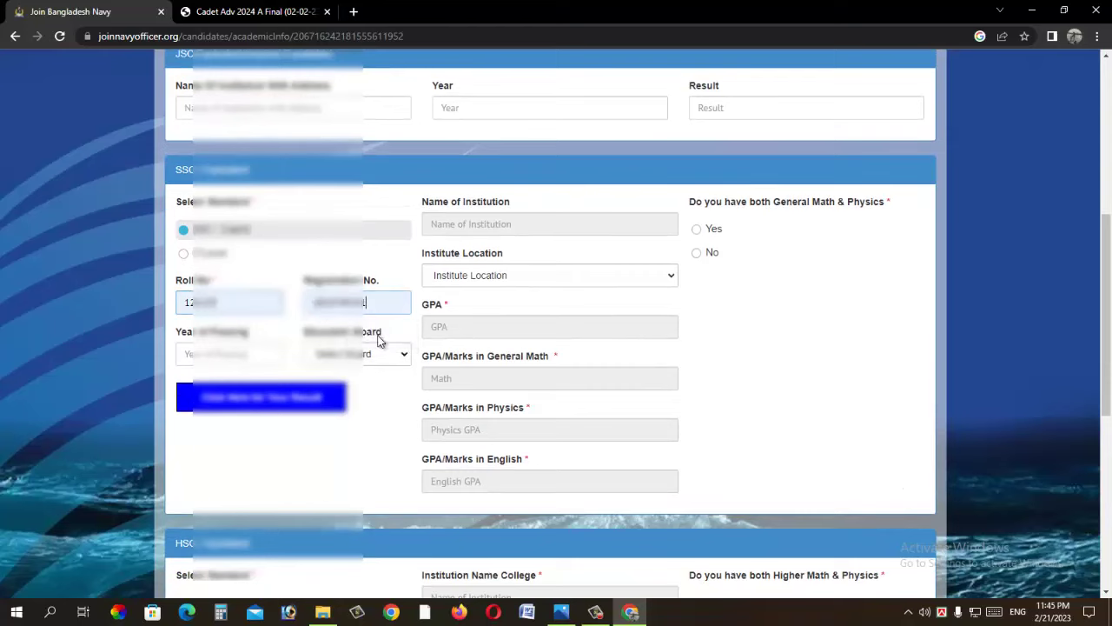
click(230, 354)
click(232, 389)
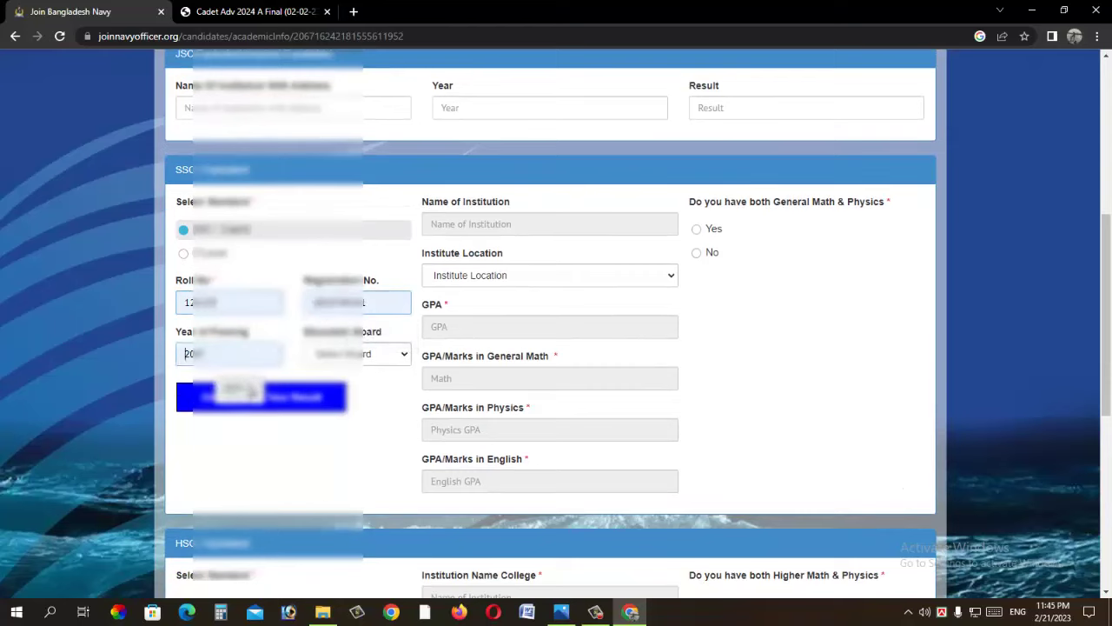
click(246, 395)
Pick the SSC education board, load the GPA 5.00 result, and confirm General Math and Physics
click(357, 357)
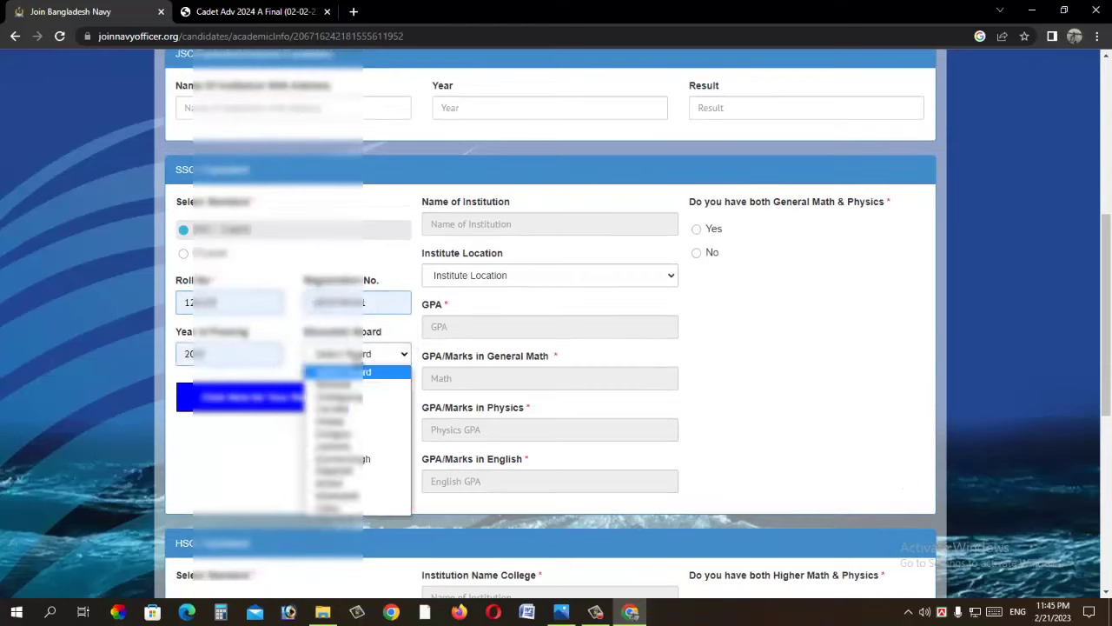
click(348, 393)
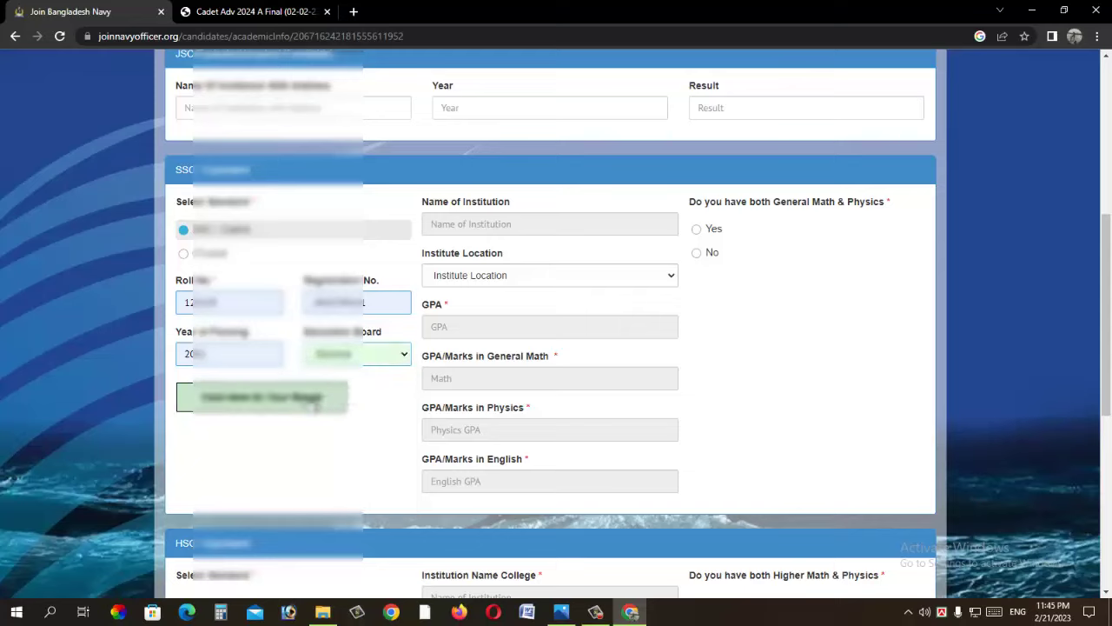
click(269, 405)
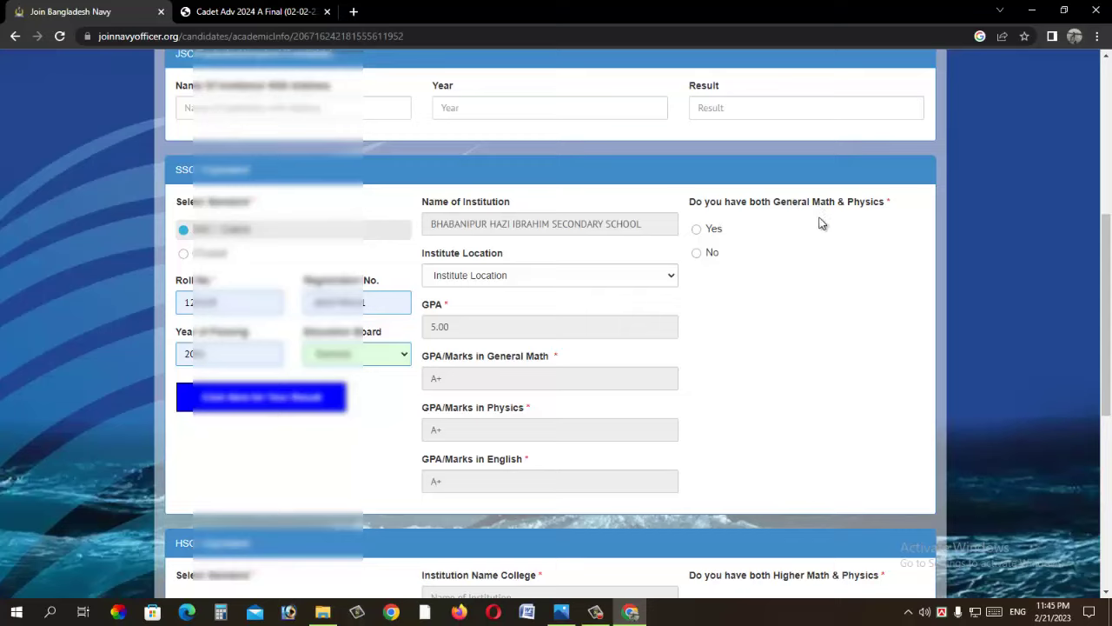
click(697, 231)
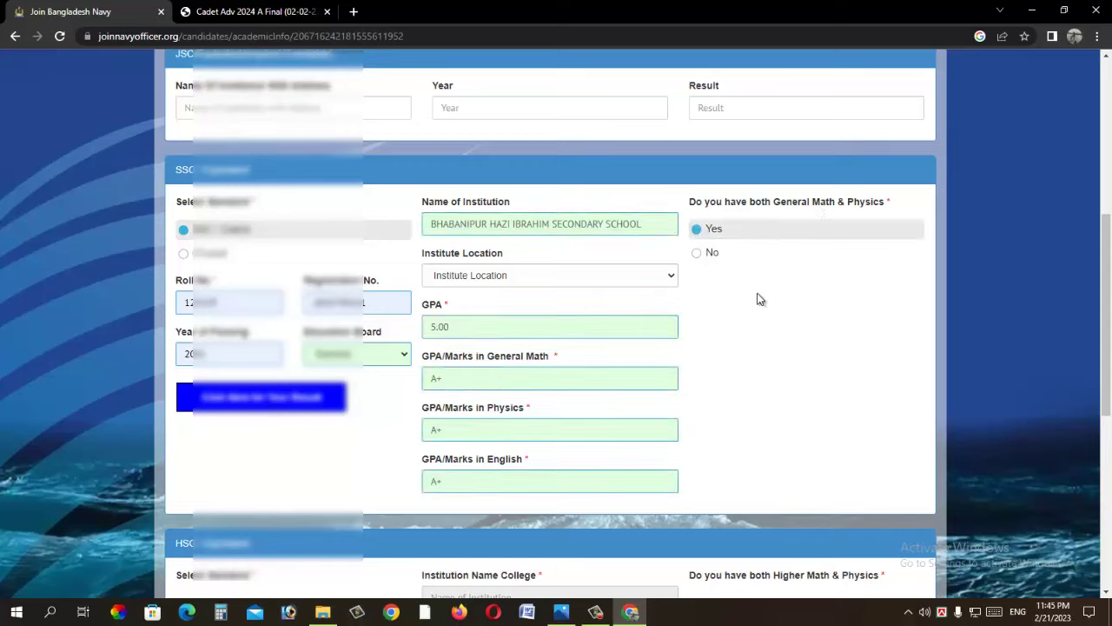
scroll(759, 299, down, 4)
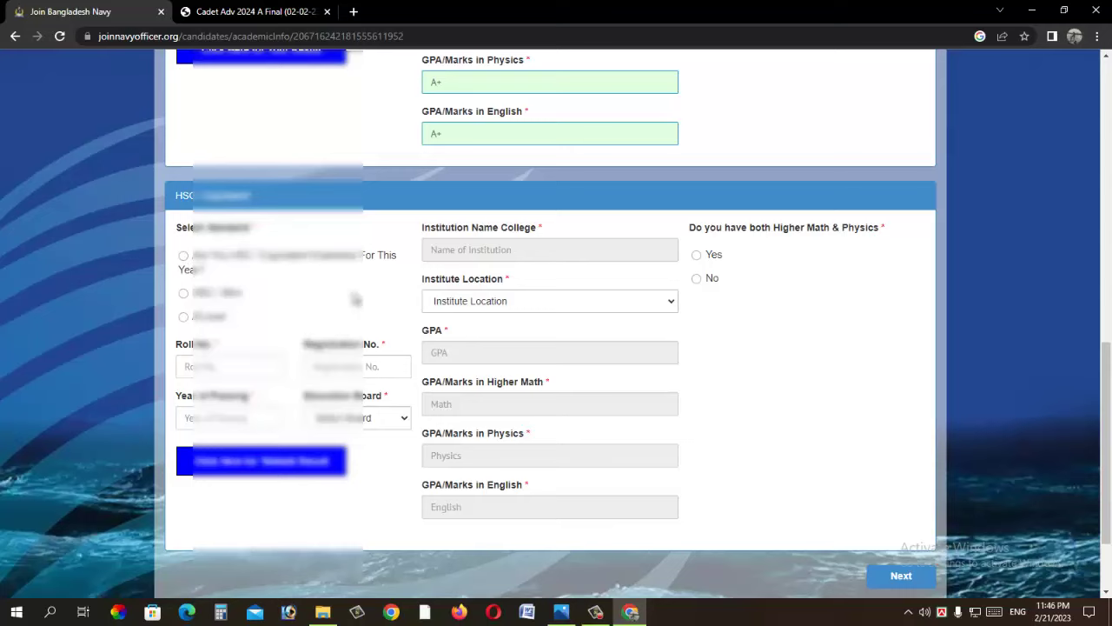
Mark the candidate as this year's HSC examinee in Science with the Dhaka board
click(184, 257)
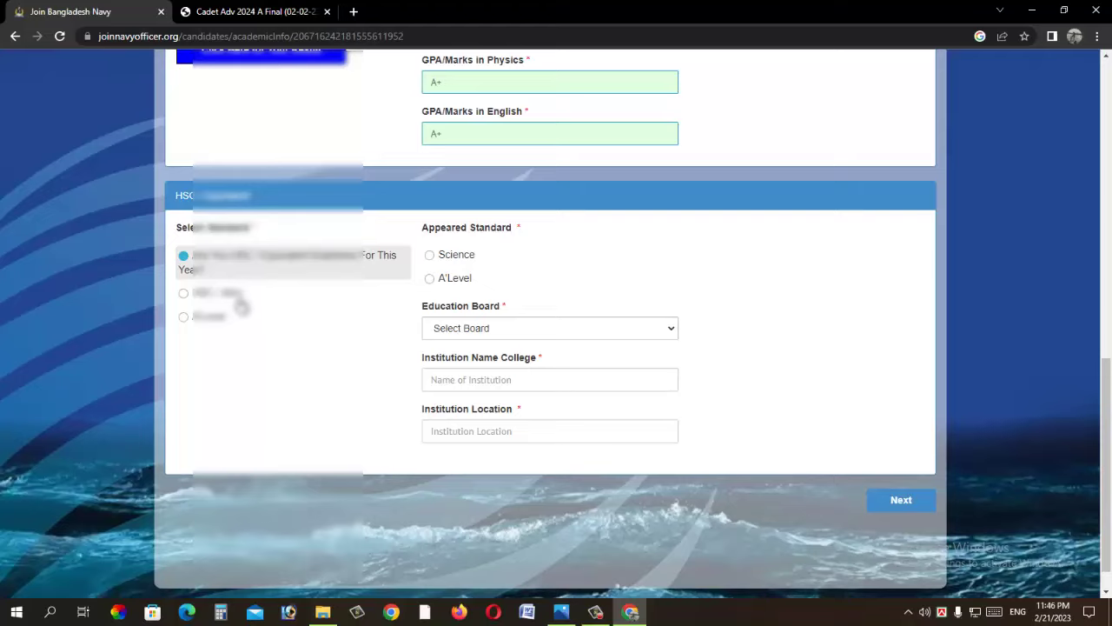
click(184, 293)
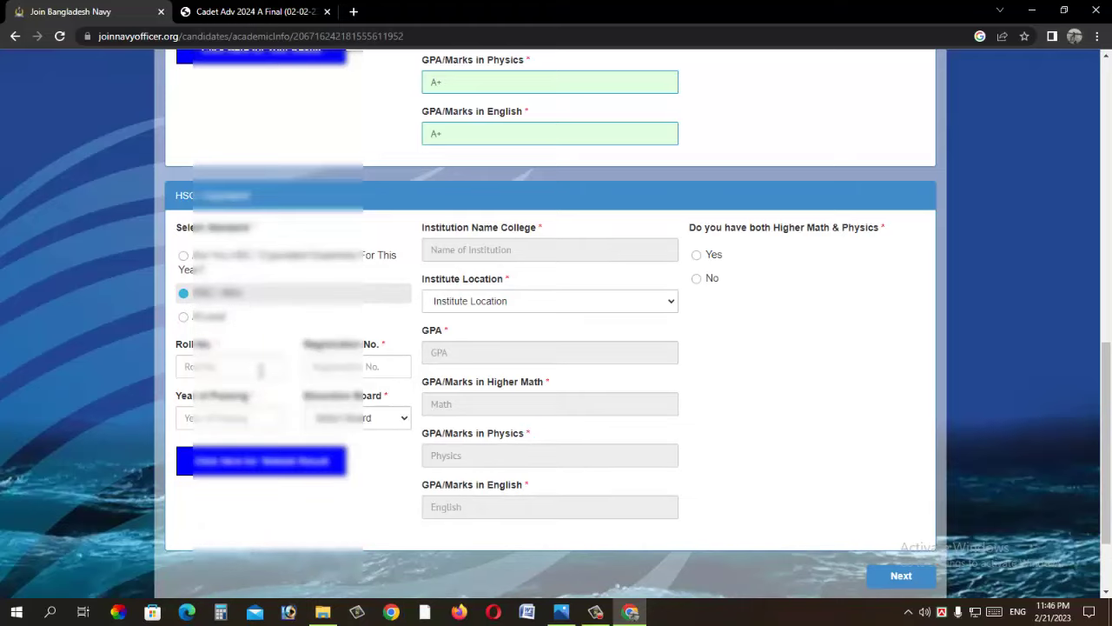
click(183, 257)
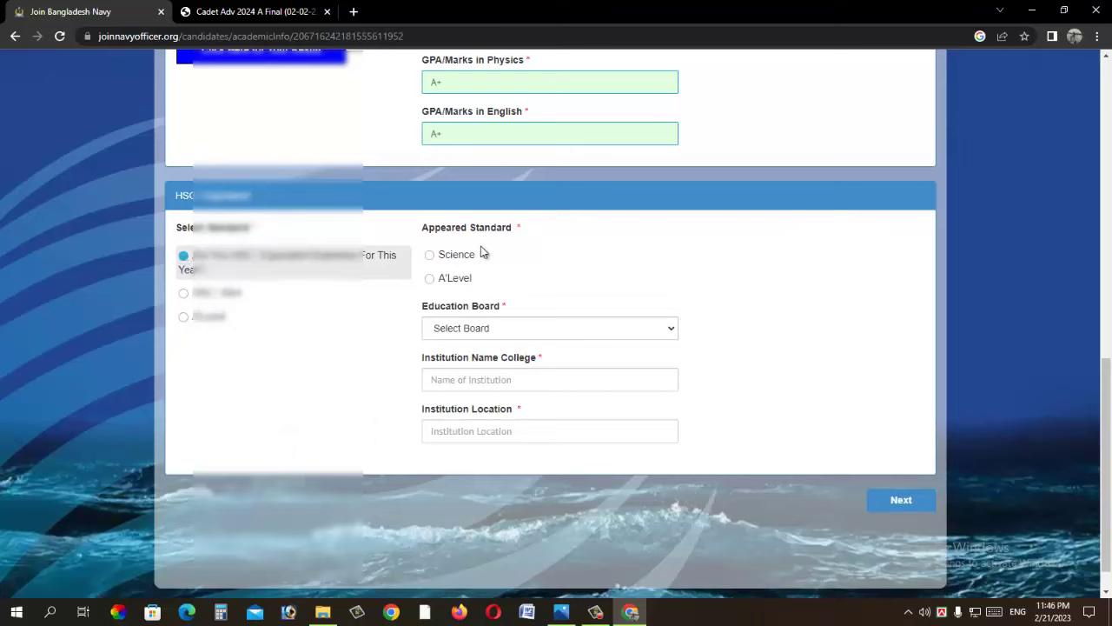
click(430, 257)
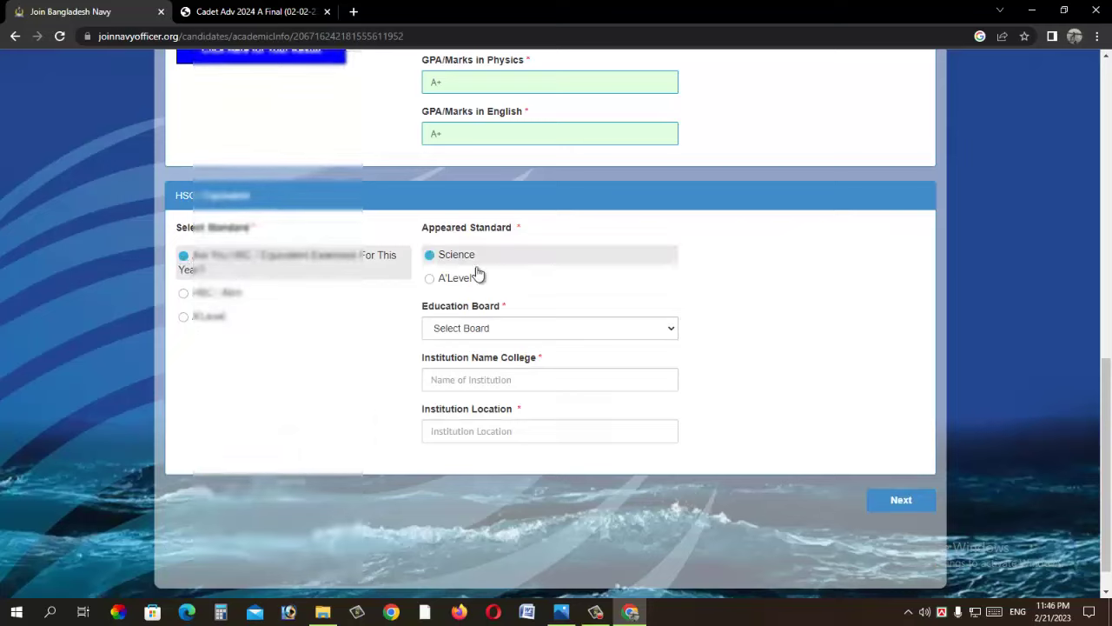
click(507, 330)
click(492, 395)
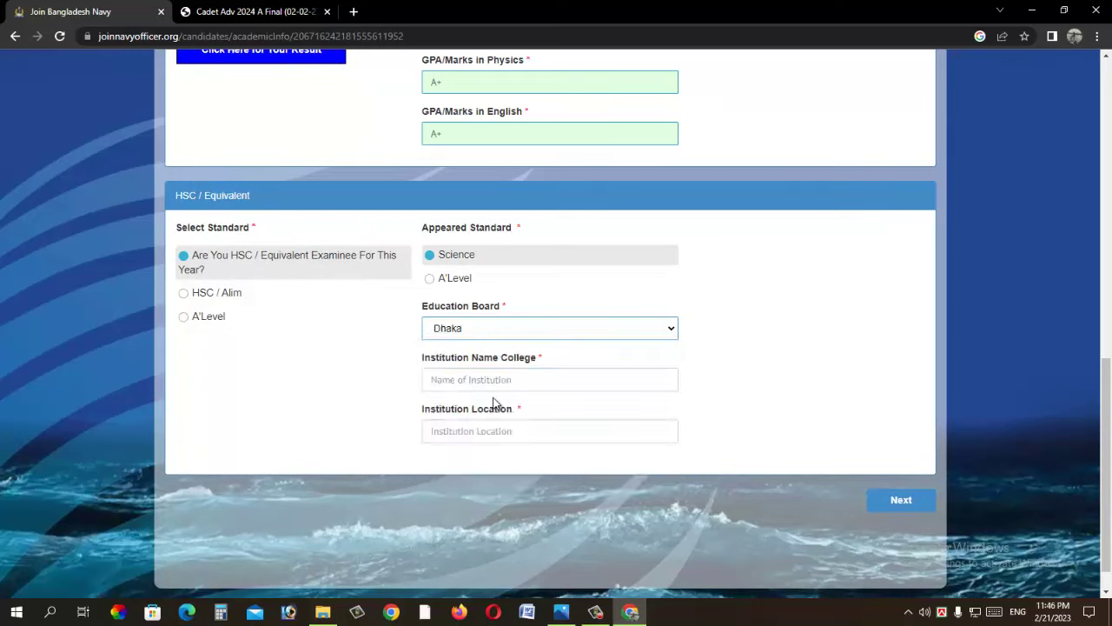
Enter college KHILGAON GOVT. HIGH SCHOOL at KHILGAON, DHAKA and submit the academic information
click(499, 380)
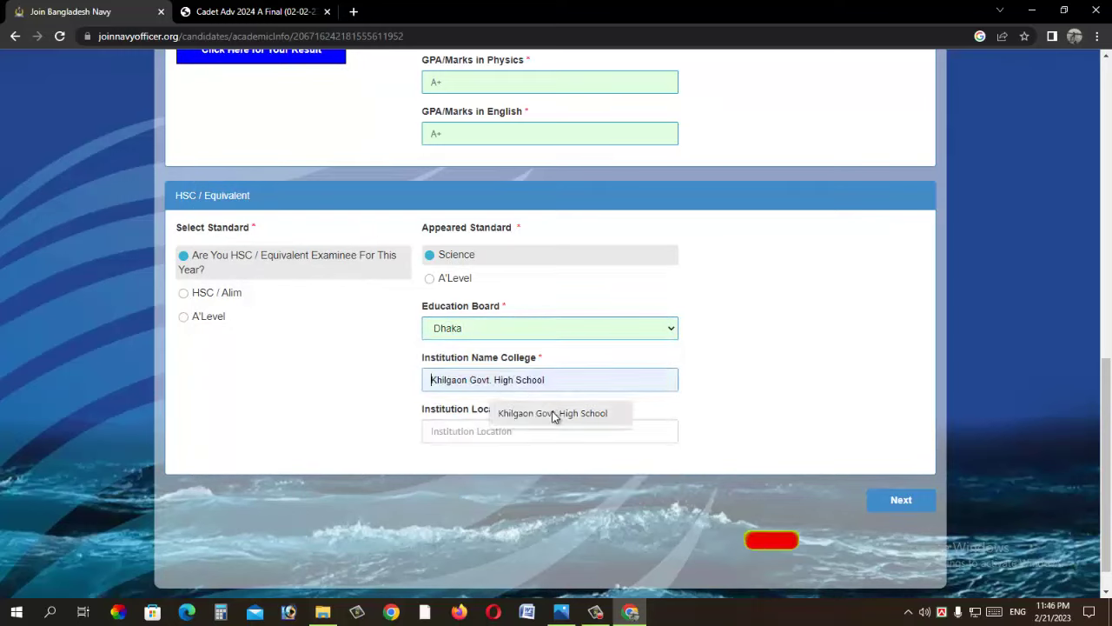
text(KHILGAON GOVT. HIS)
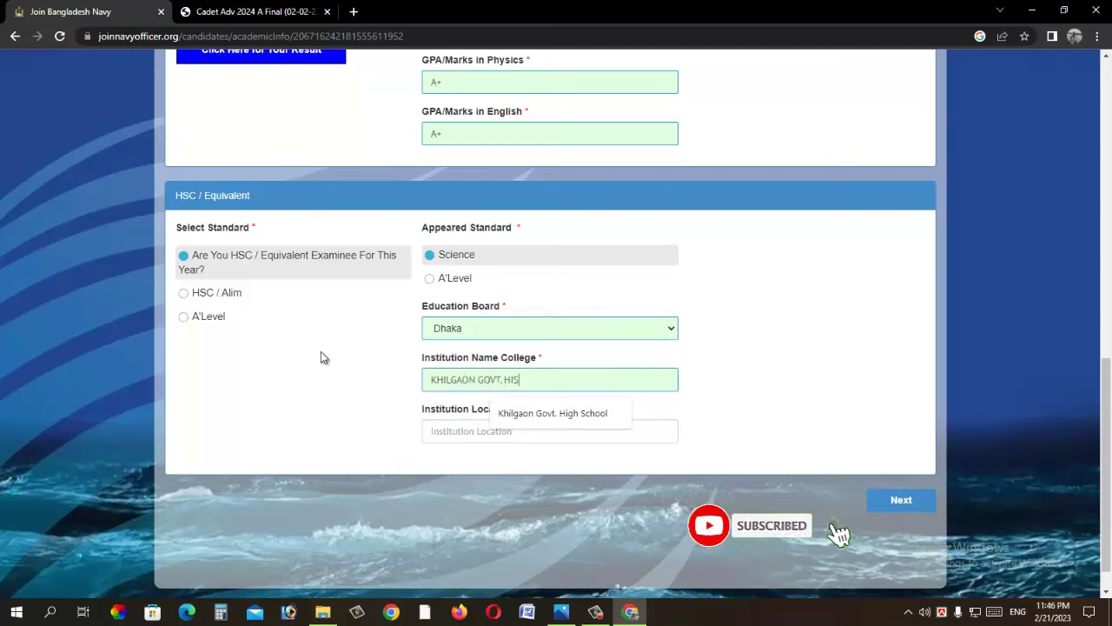
key(BackSpace)
text(GH SCHOOL)
click(513, 442)
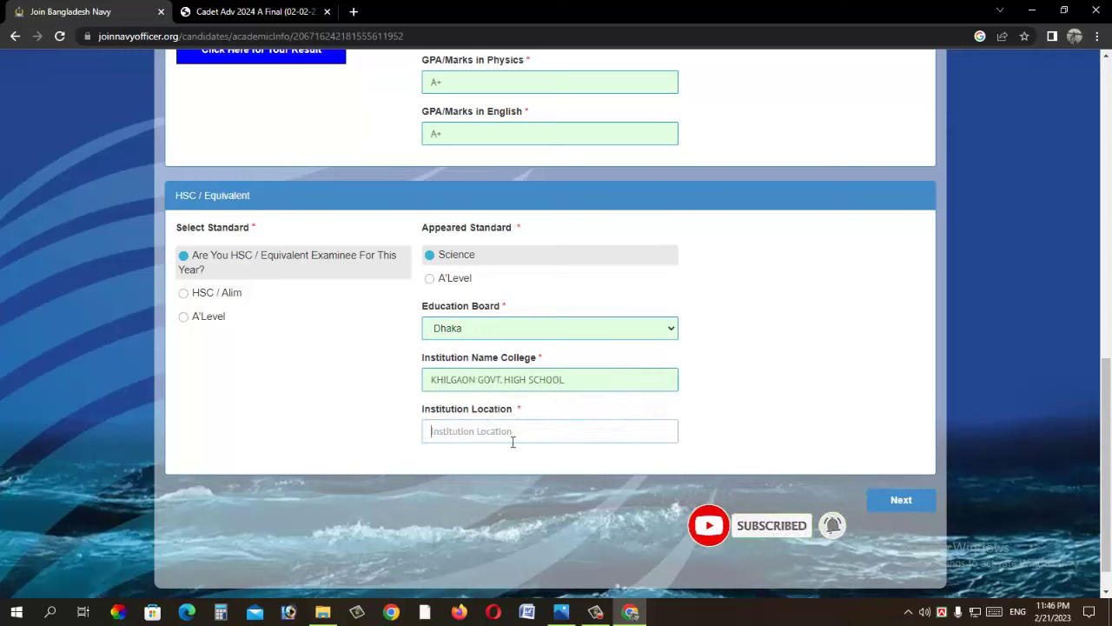
text(K)
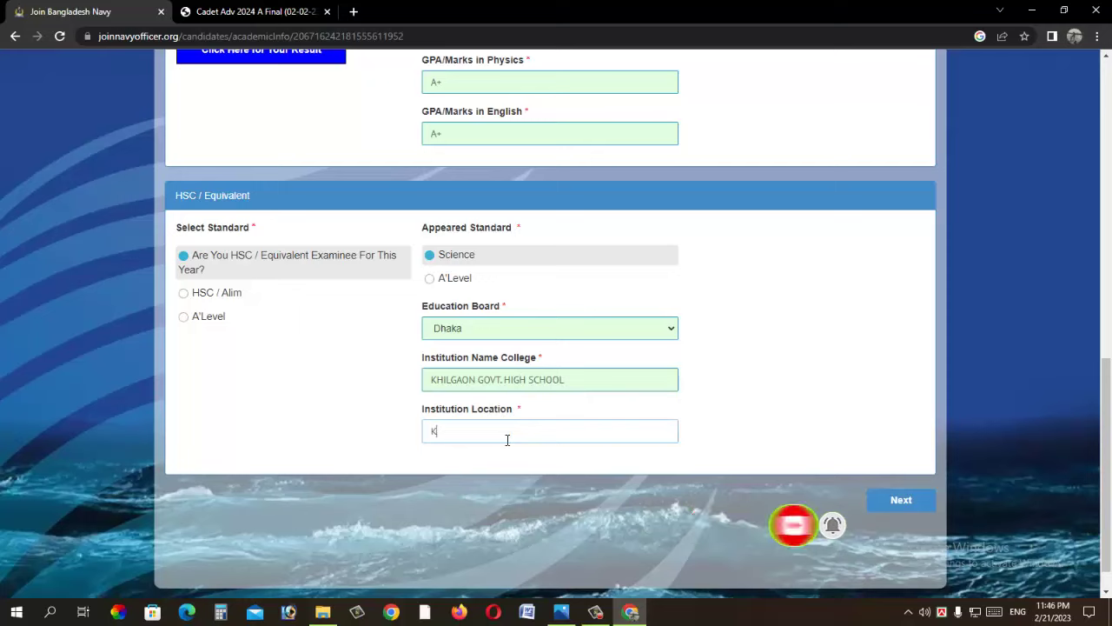
text(HILGAON, DHAKA)
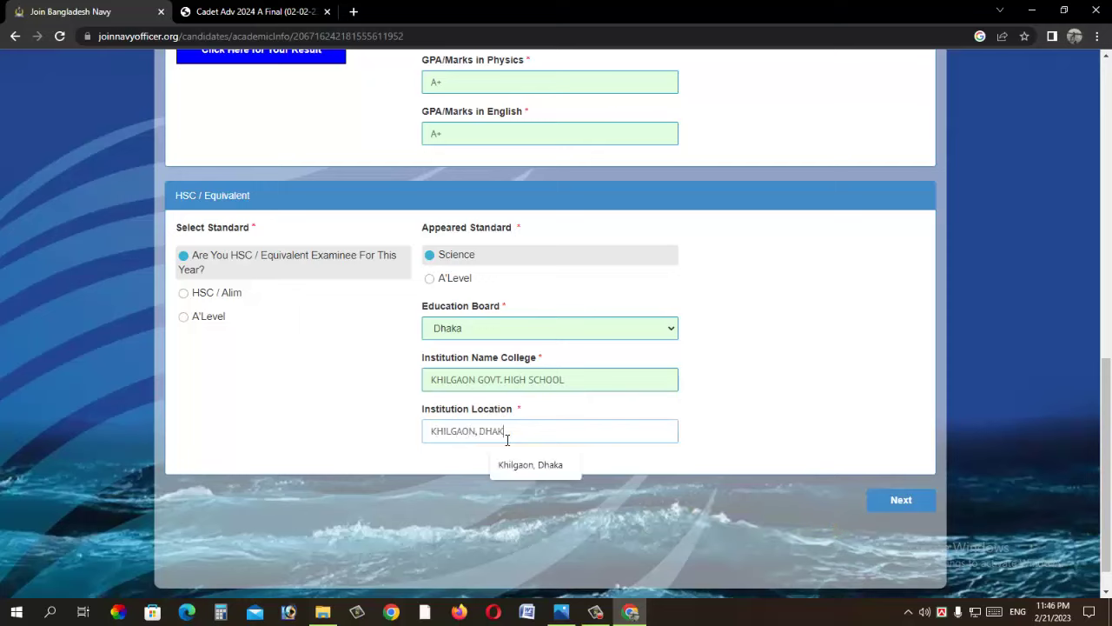
key(Tab)
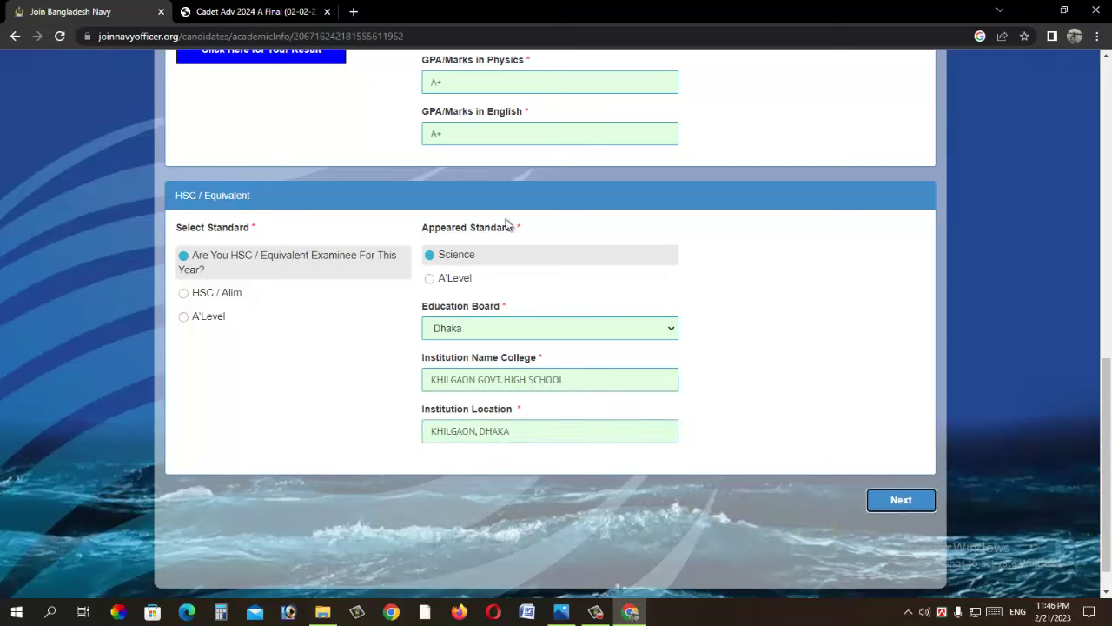
click(904, 503)
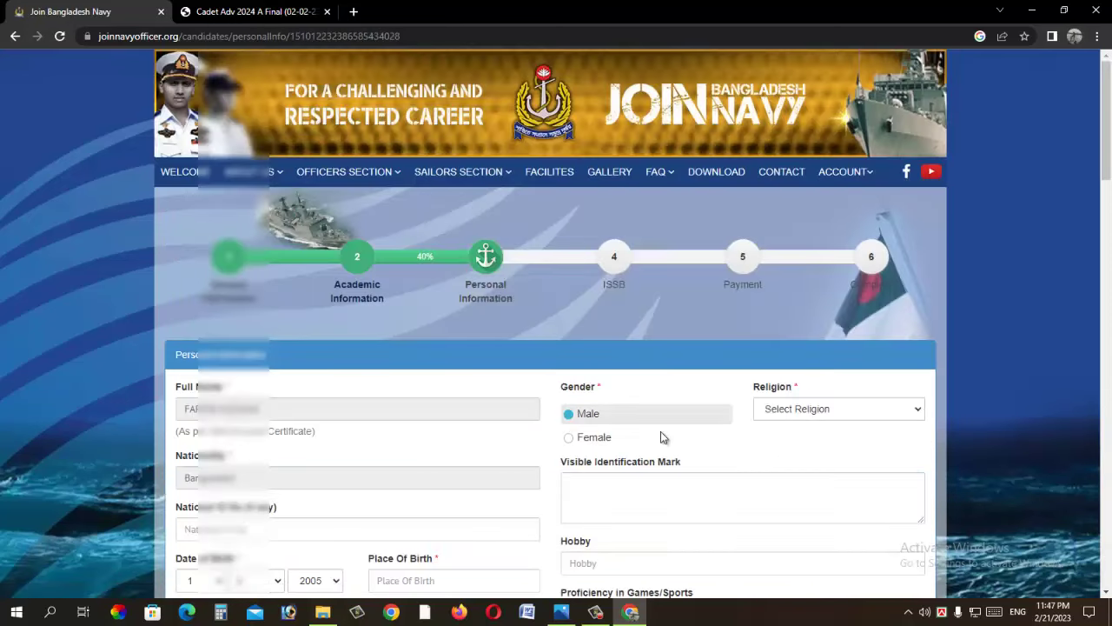
Choose Muslim as the religion on the personal information form
scroll(660, 431, down, 1)
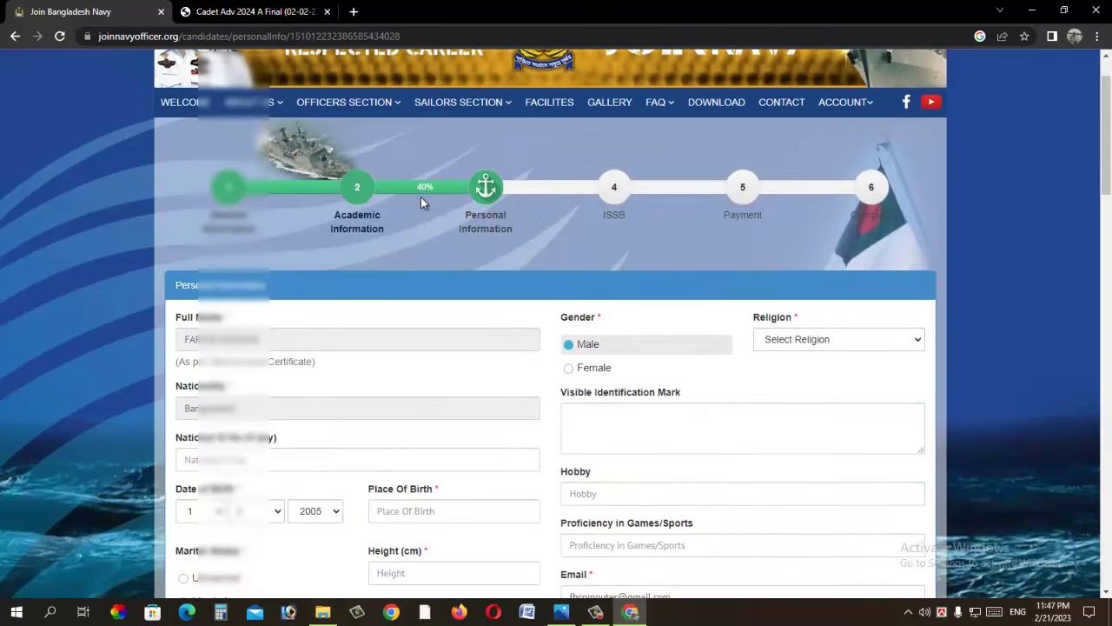
scroll(422, 202, down, 1)
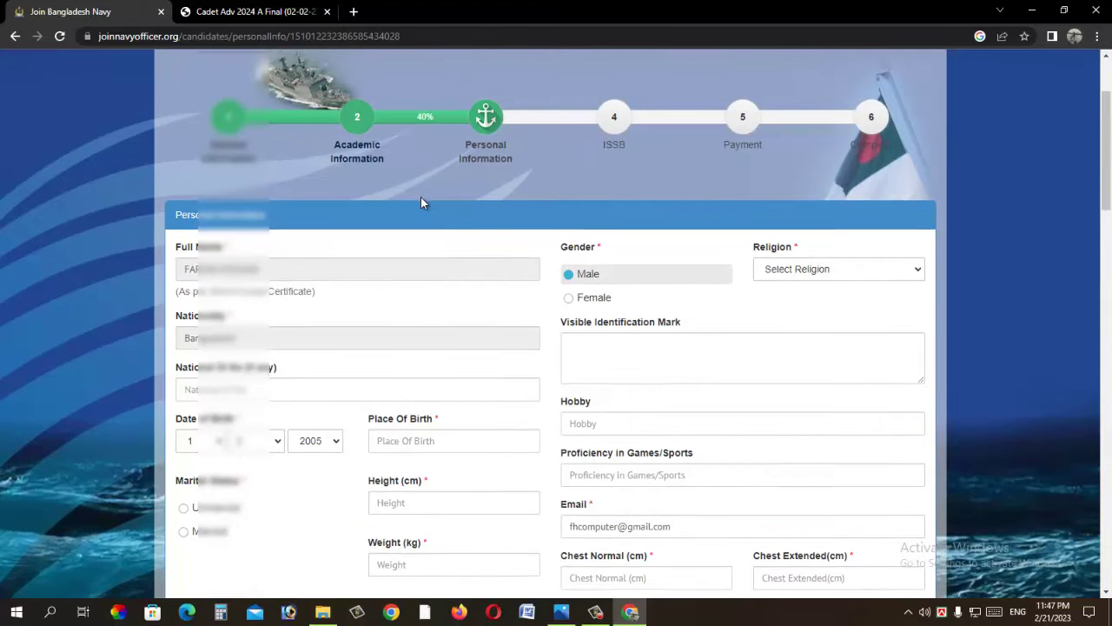
scroll(420, 198, down, 1)
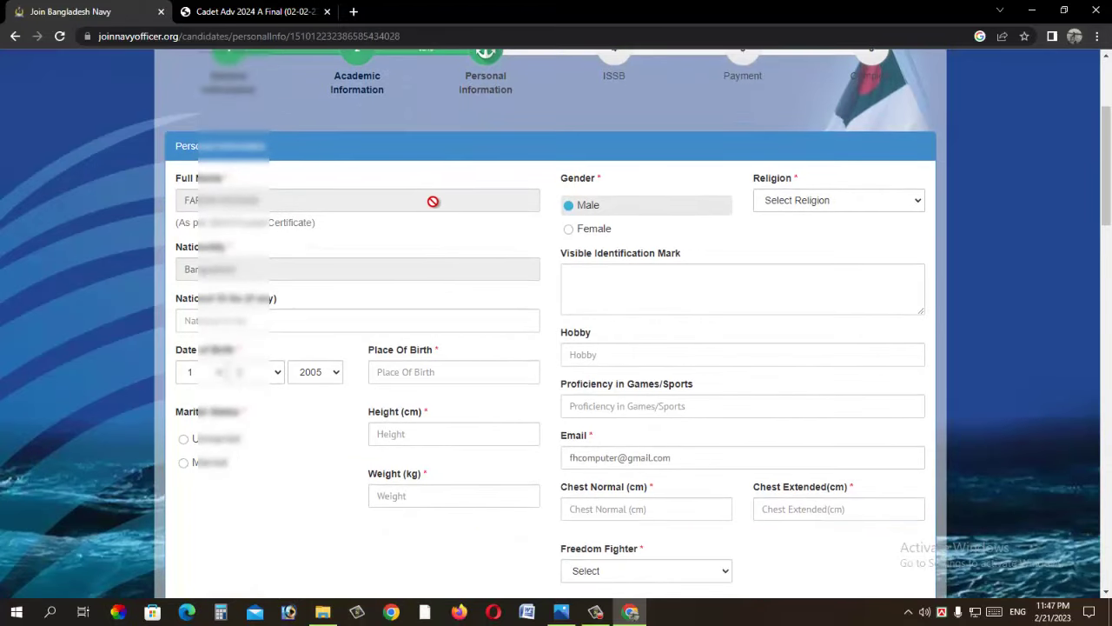
scroll(432, 199, down, 1)
click(811, 134)
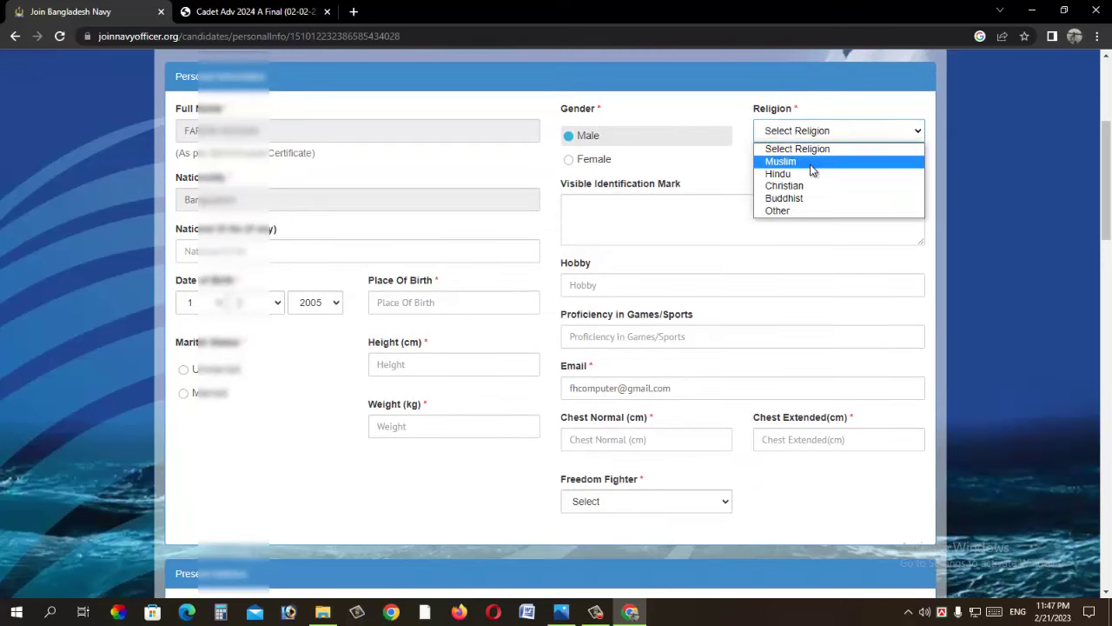
click(811, 162)
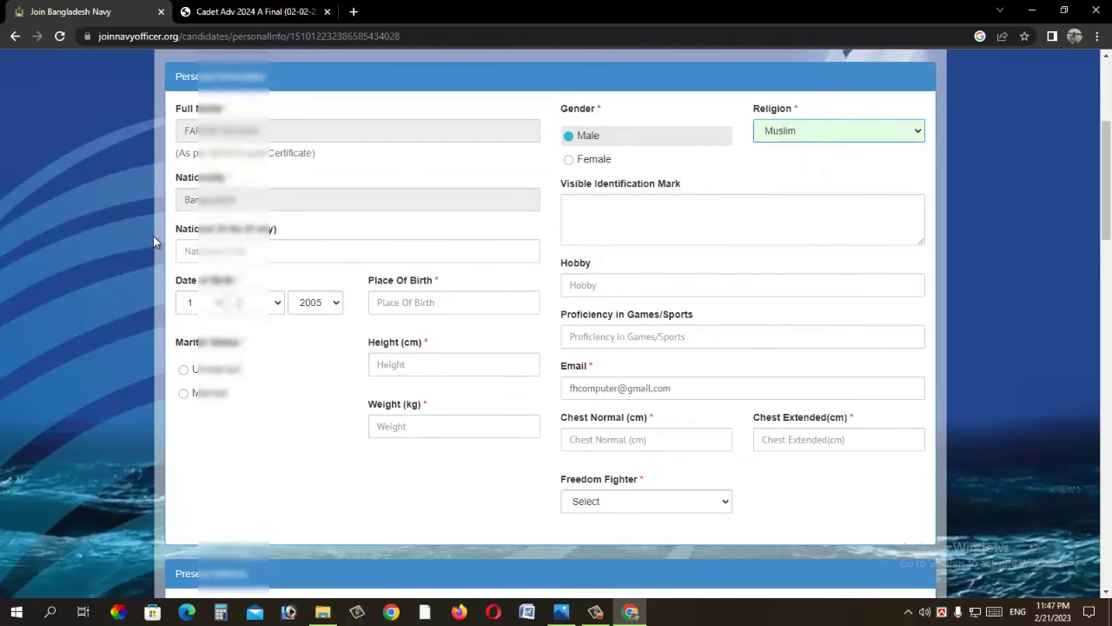
Enter BARISHAL as the place of birth and mark marital status Unmarried
scroll(252, 241, down, 1)
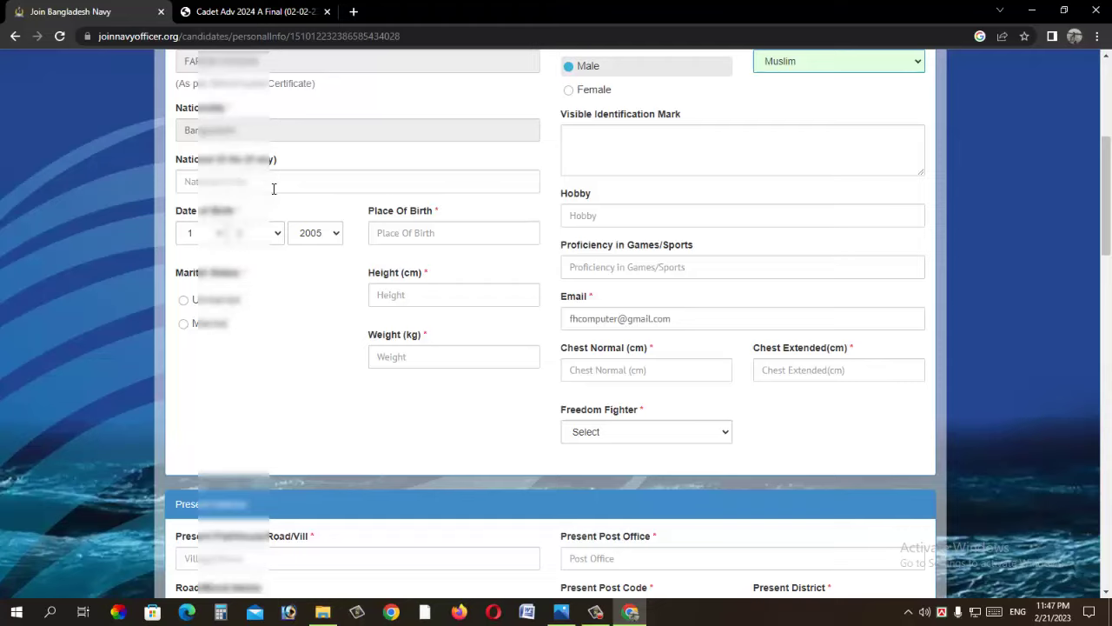
click(422, 234)
text(BARISHAL)
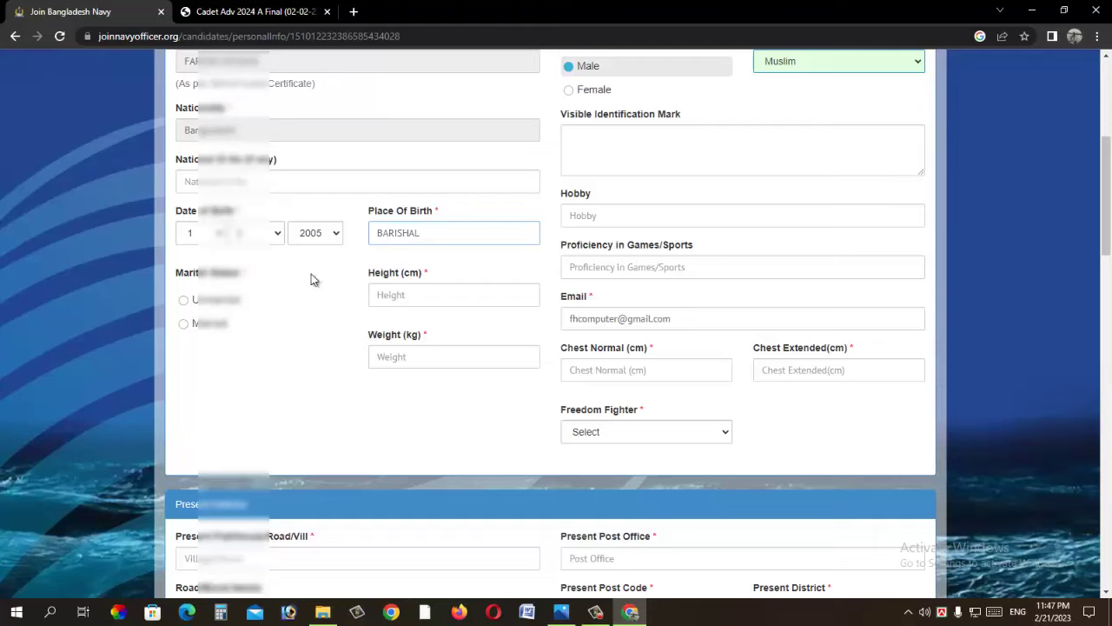
click(186, 304)
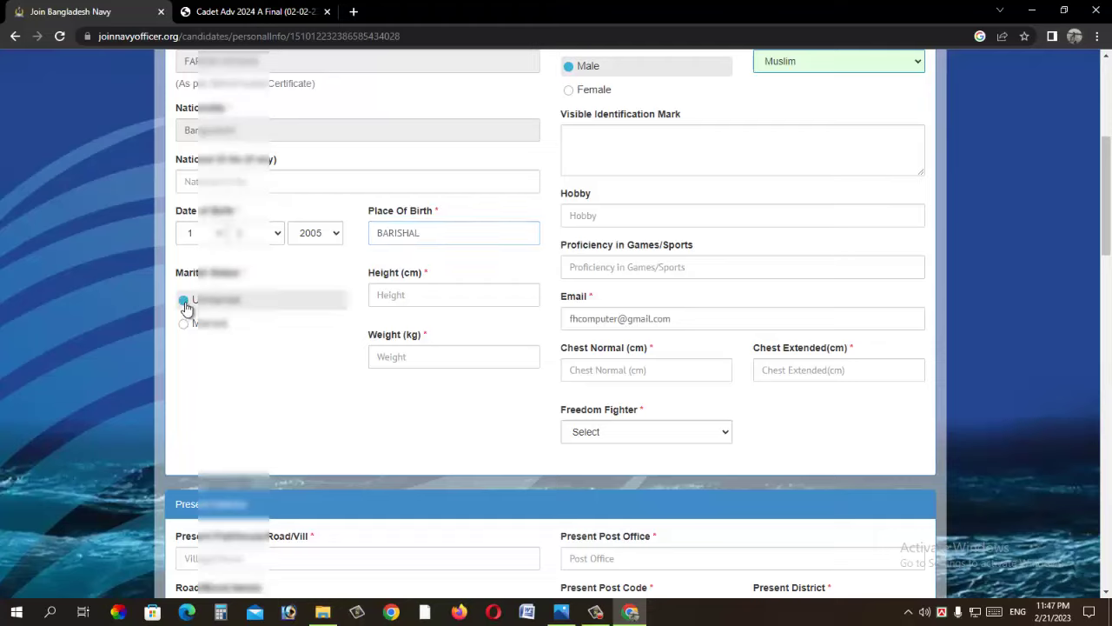
click(421, 295)
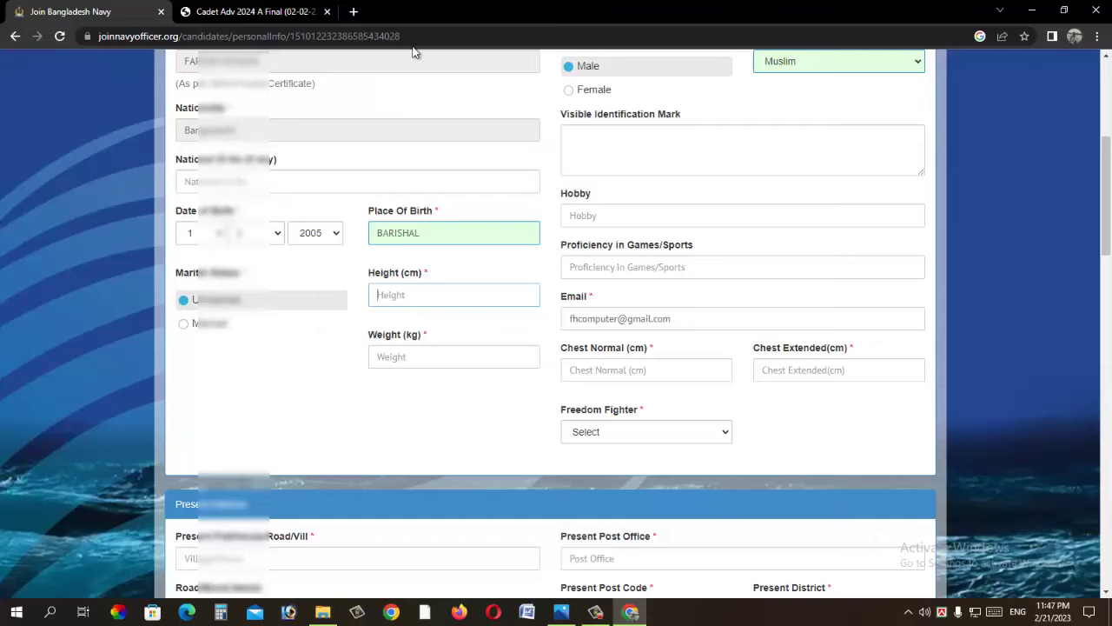
Search inch to cm on Google and convert 65 inches, getting 165.1 cm
click(352, 12)
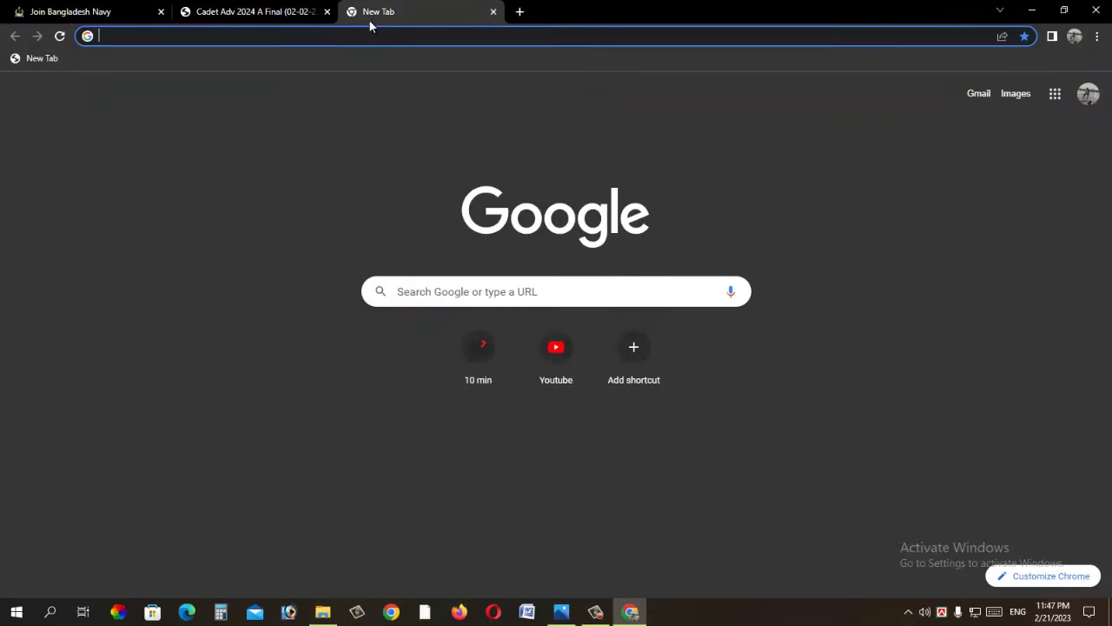
text(INCH)
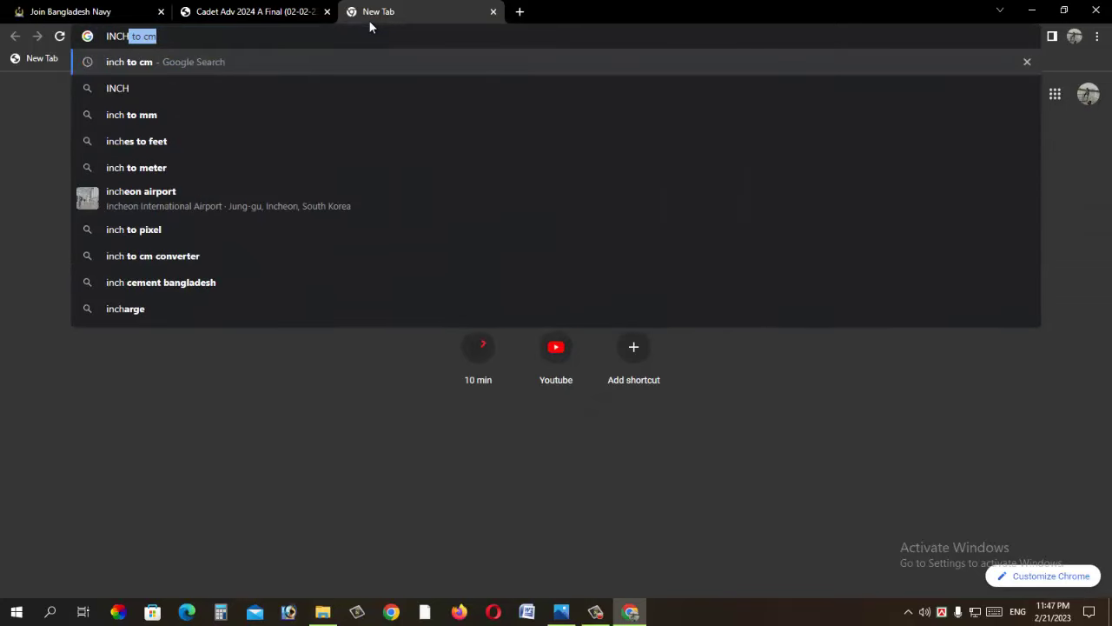
key(Return)
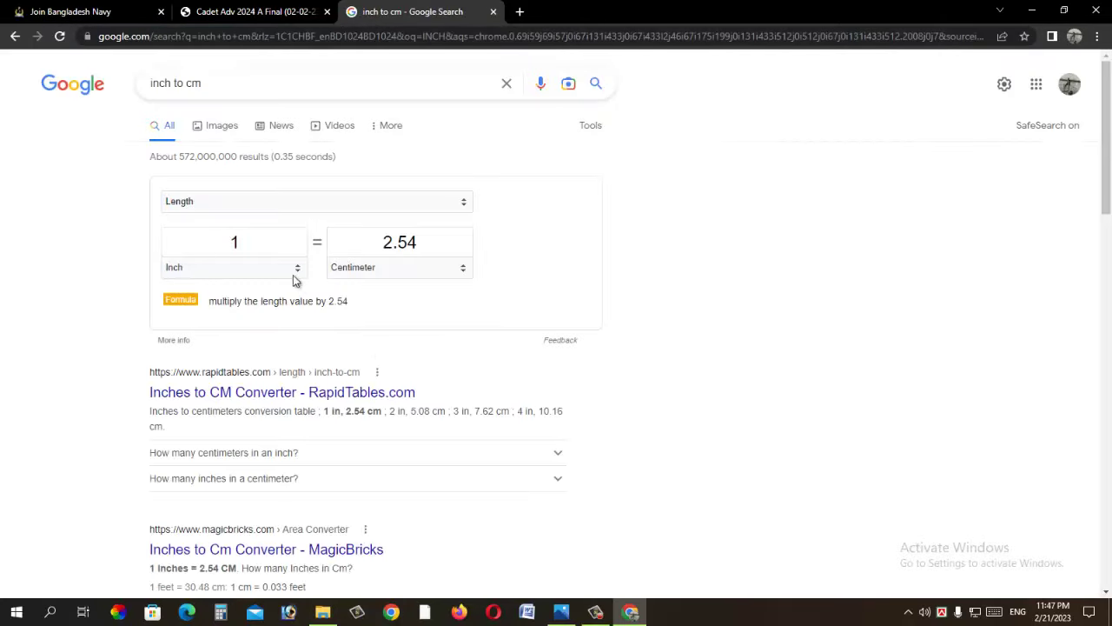
drag(246, 244, 215, 244)
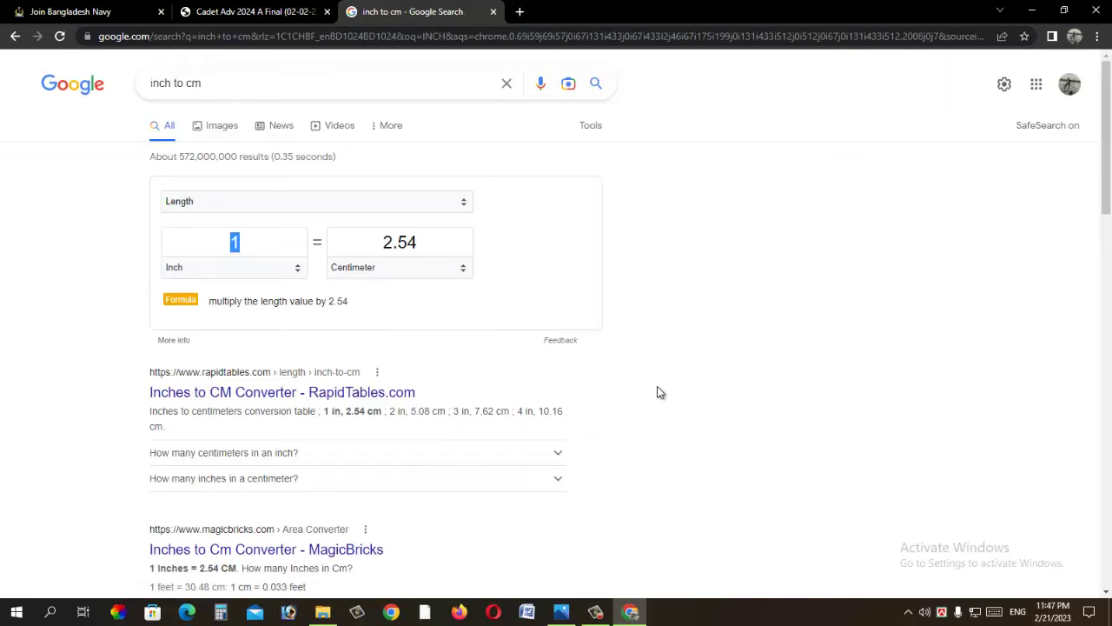
text(65)
click(252, 11)
Enter height 165, weight 53, and sports FOOTBALL, CRICKET, BADMINTON on the form
click(79, 11)
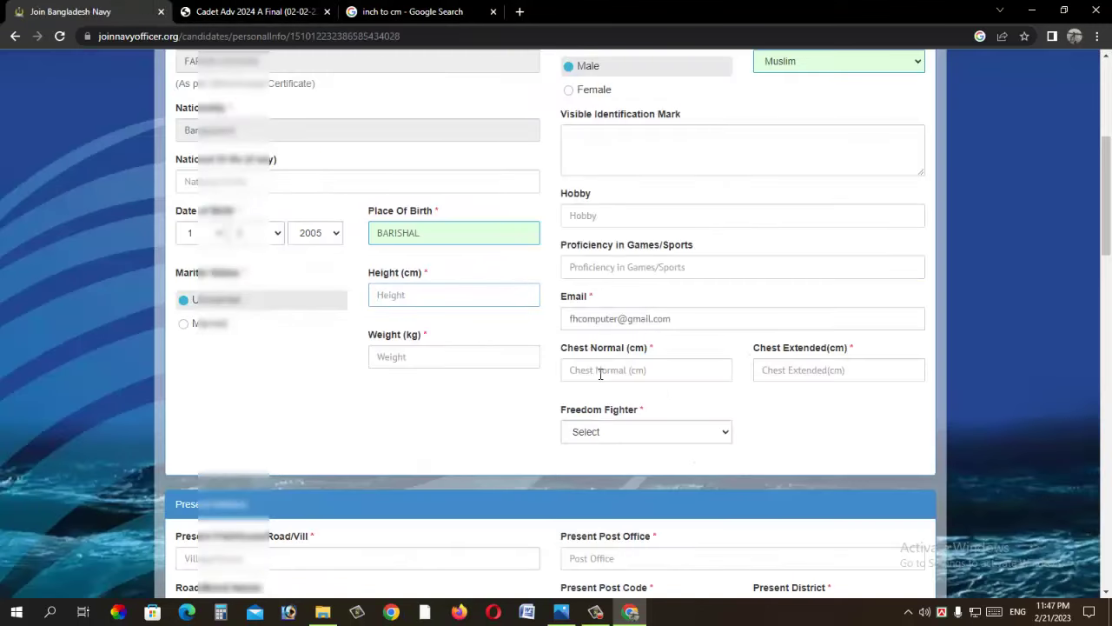
text(165)
click(426, 357)
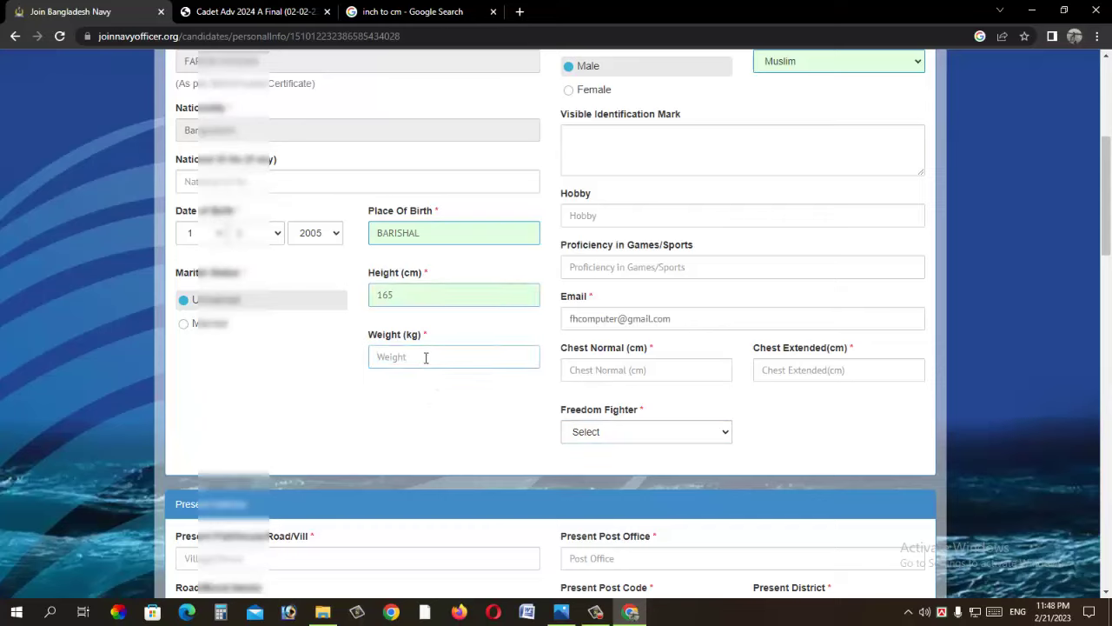
text(53)
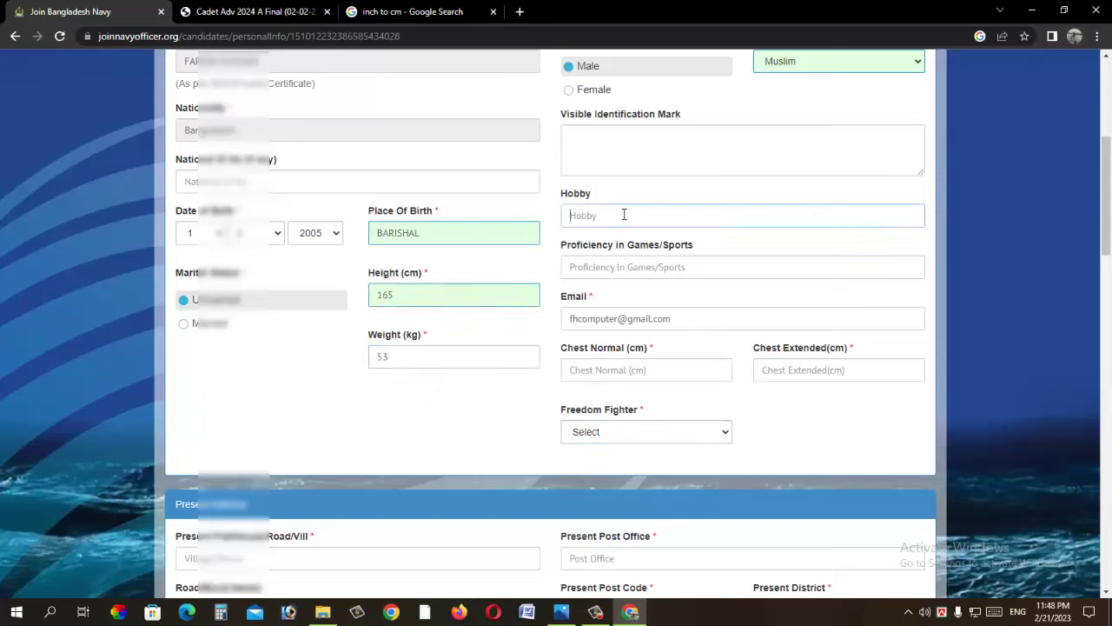
click(616, 267)
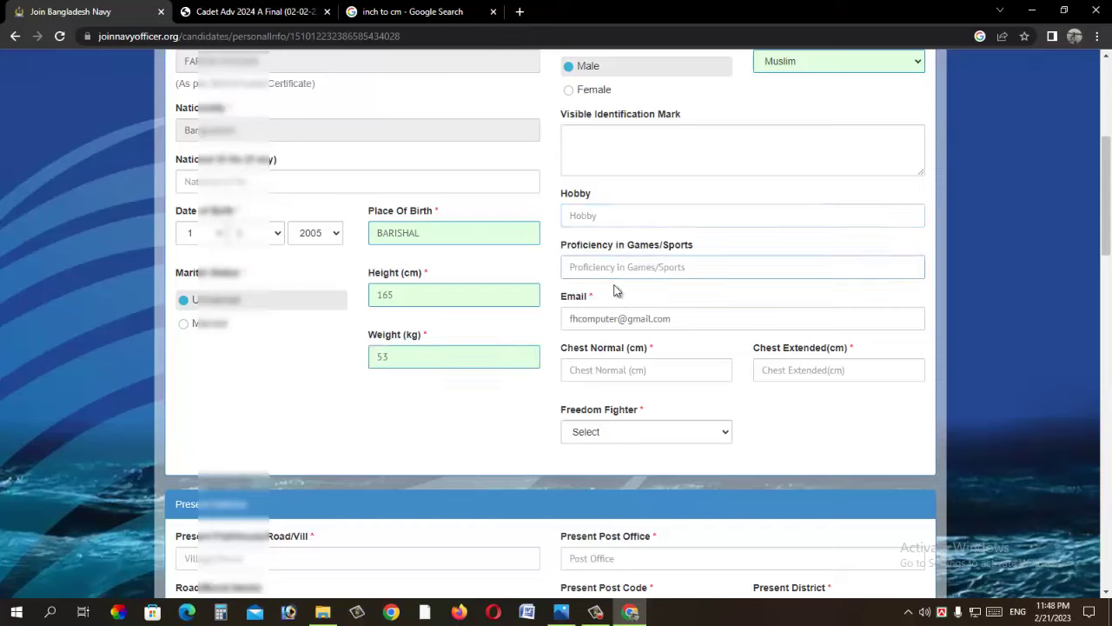
text(FOOTB)
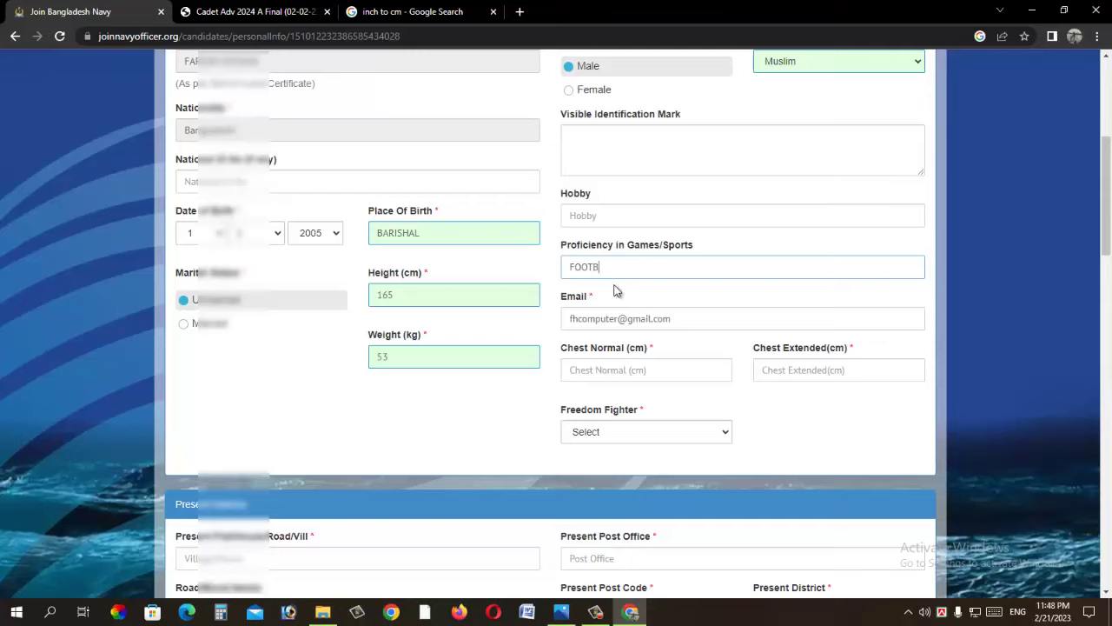
text(ALL, CRICKET, BAB)
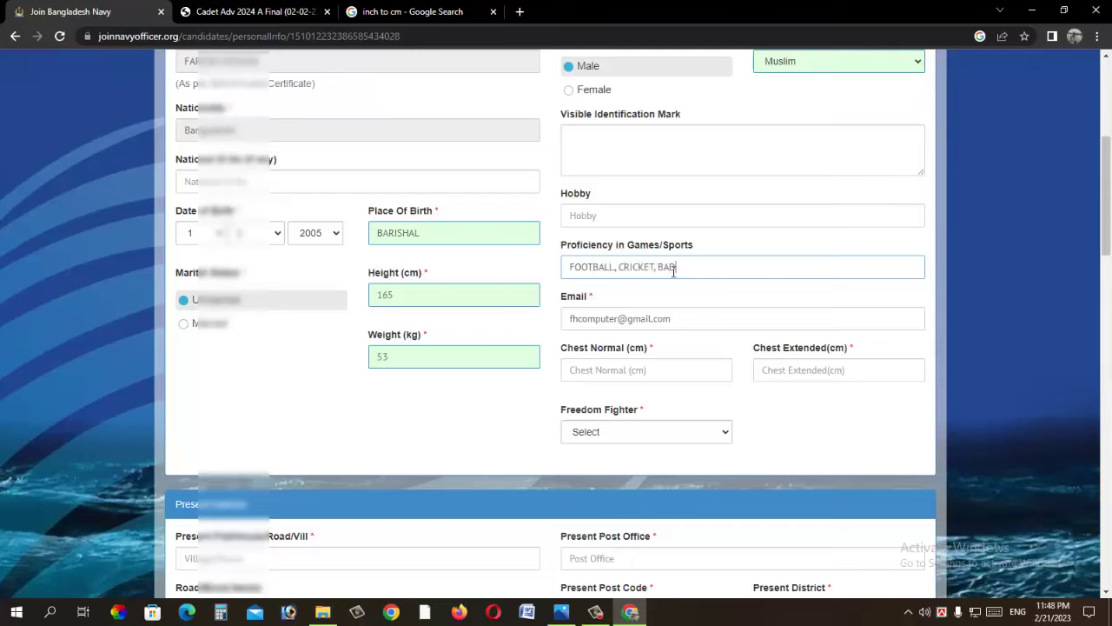
key(BackSpace)
text(DMINTON)
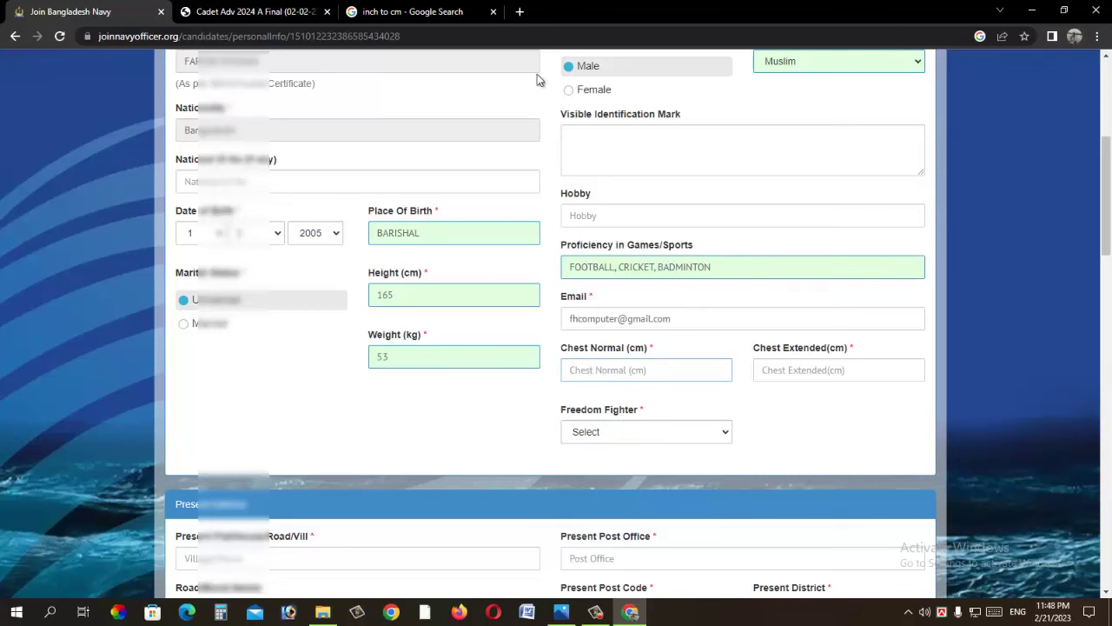
click(290, 13)
Convert 33 inches to cm in Google's converter and enter the 83 cm chest size
click(408, 11)
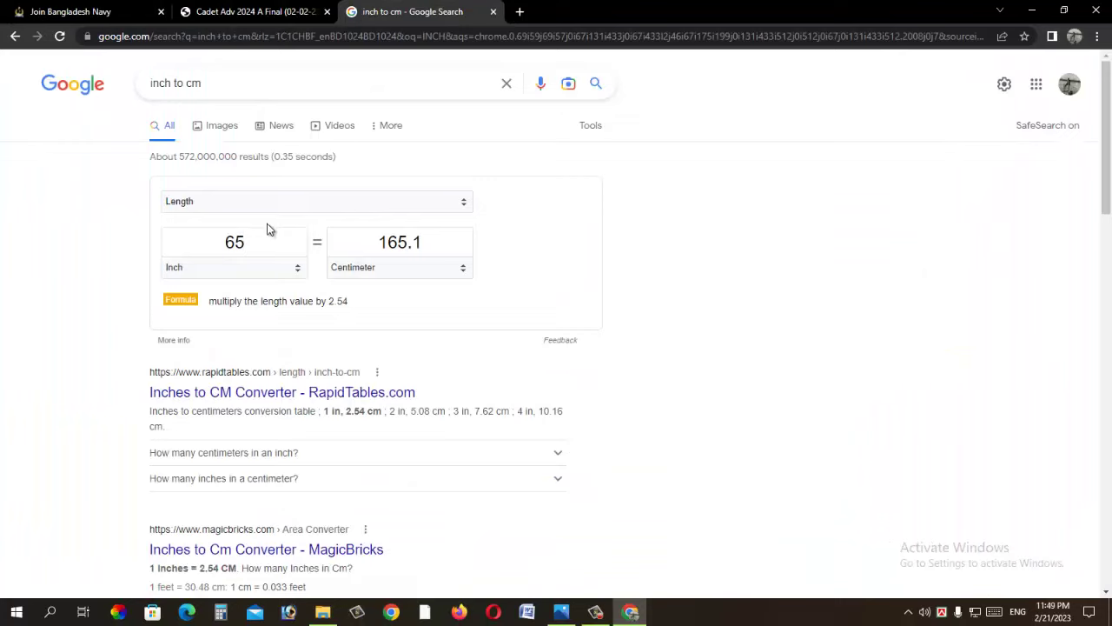
text(33)
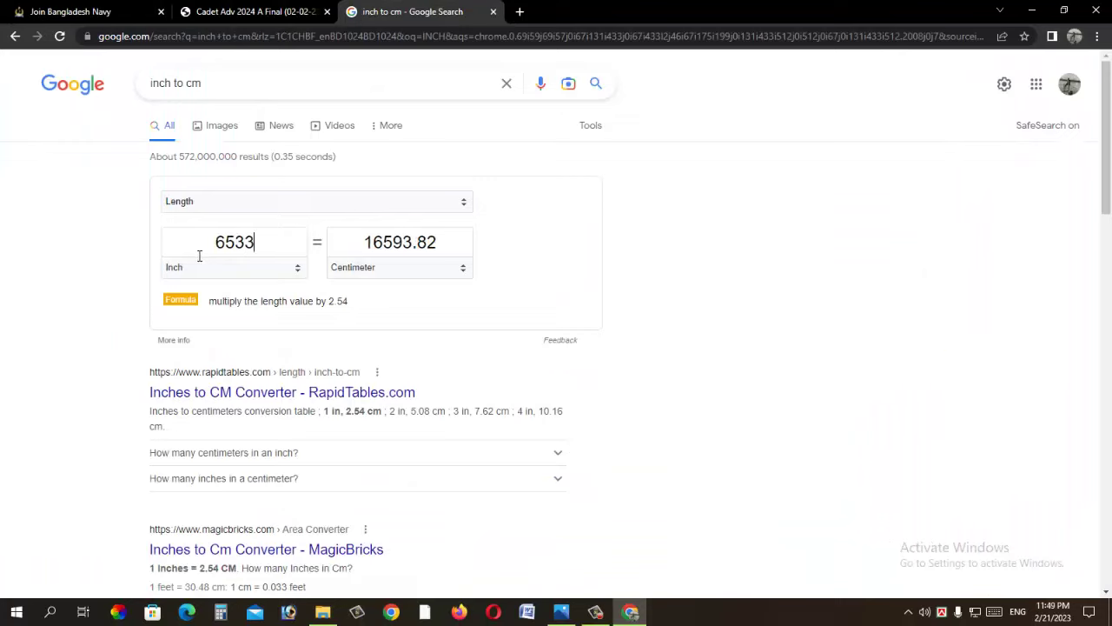
key(BackSpace)
key(BackSpace)
key(BackSpace)
key(BackSpace)
text(33)
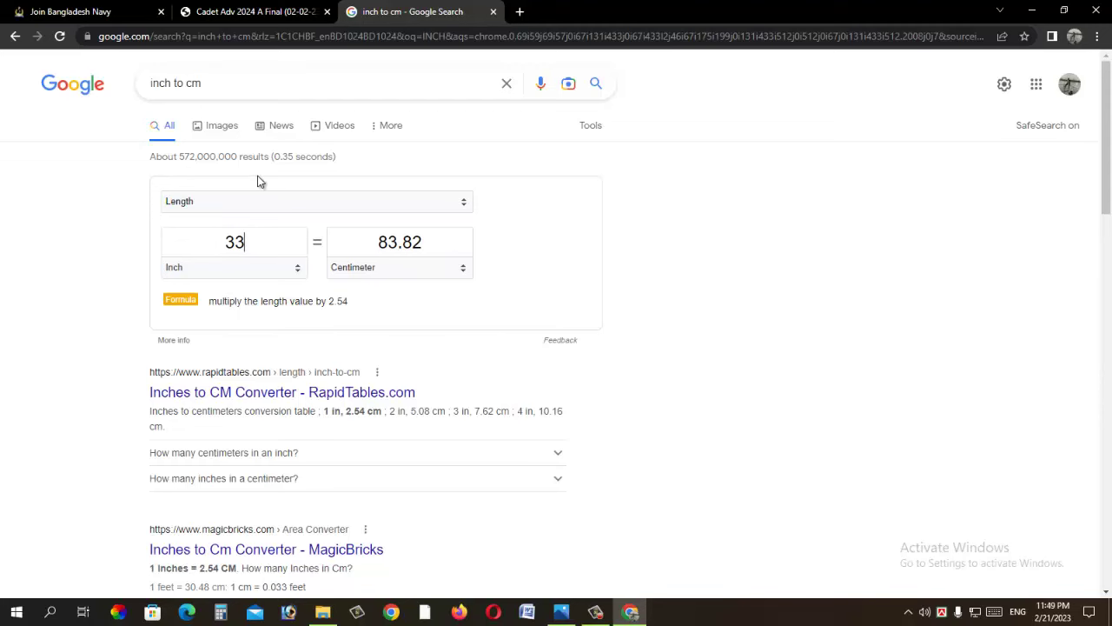
click(273, 11)
click(71, 11)
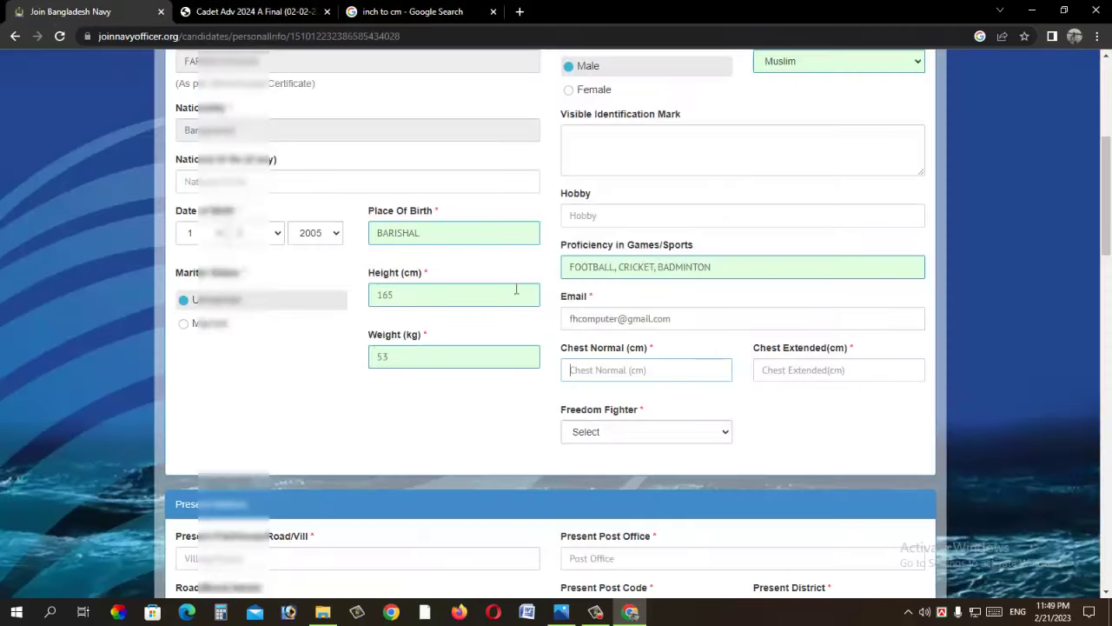
text(83)
Convert 35 inches (88.9 cm) and enter 88 as the extended chest size
click(792, 369)
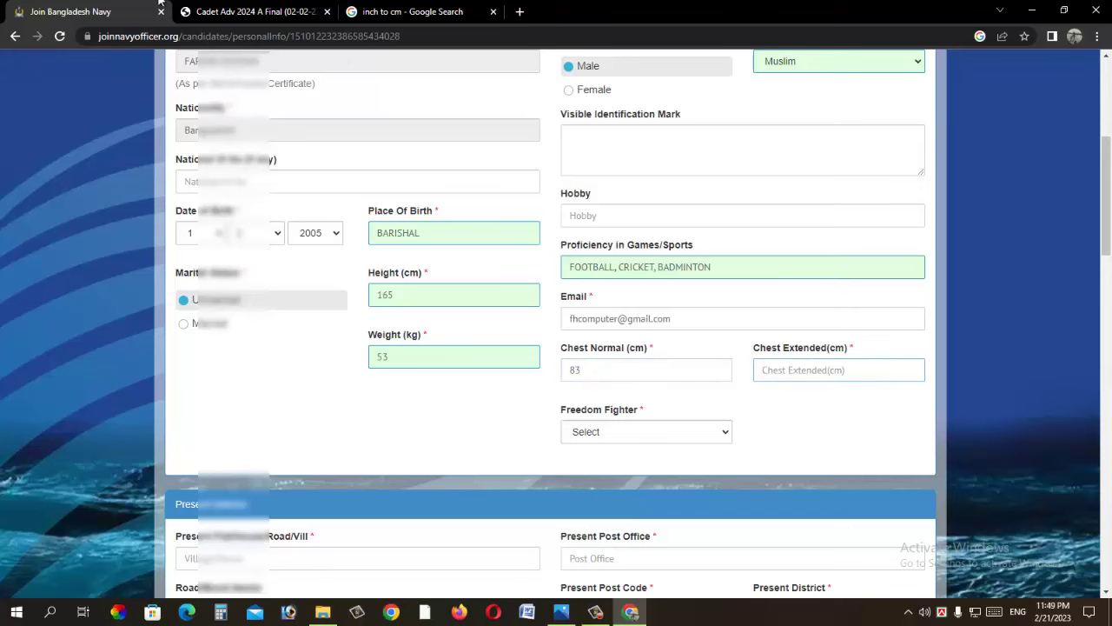
click(252, 12)
click(424, 11)
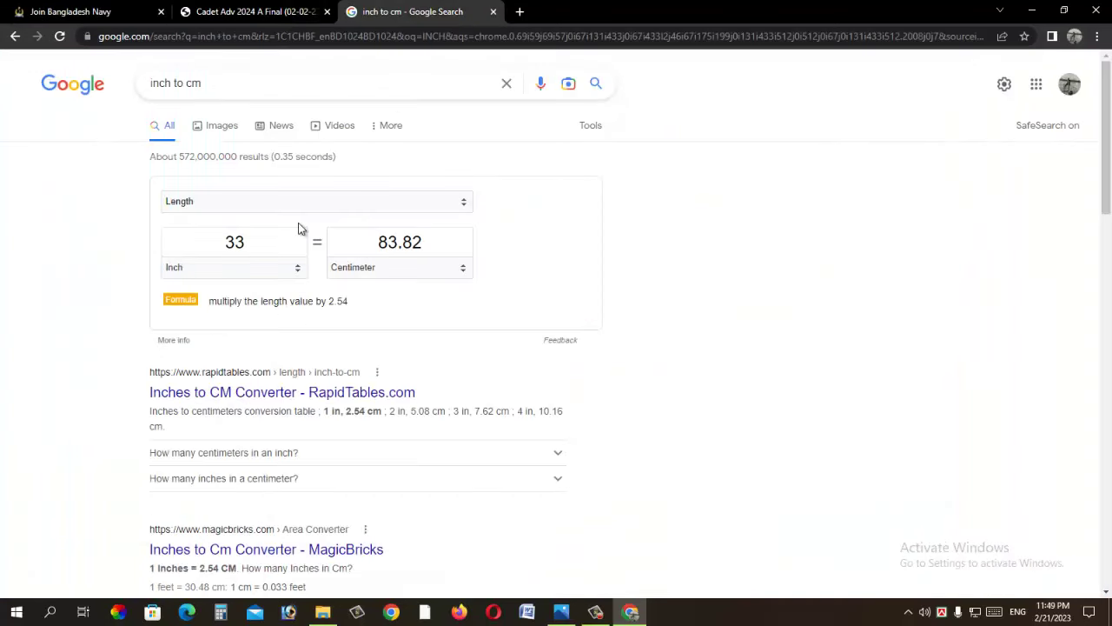
key(BackSpace)
text(5)
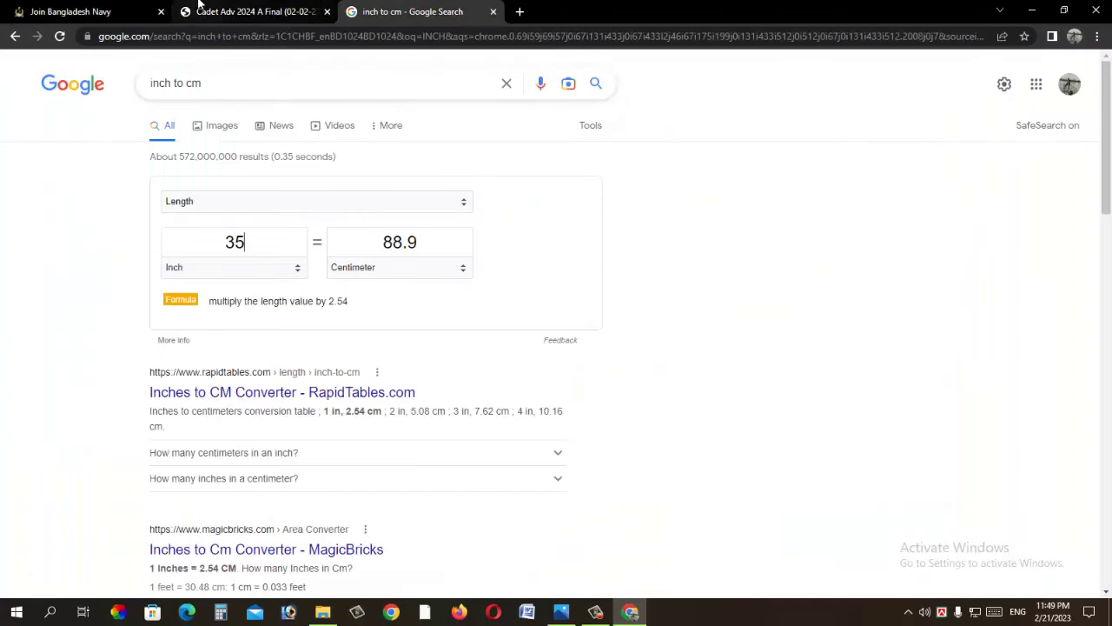
click(78, 11)
text(88)
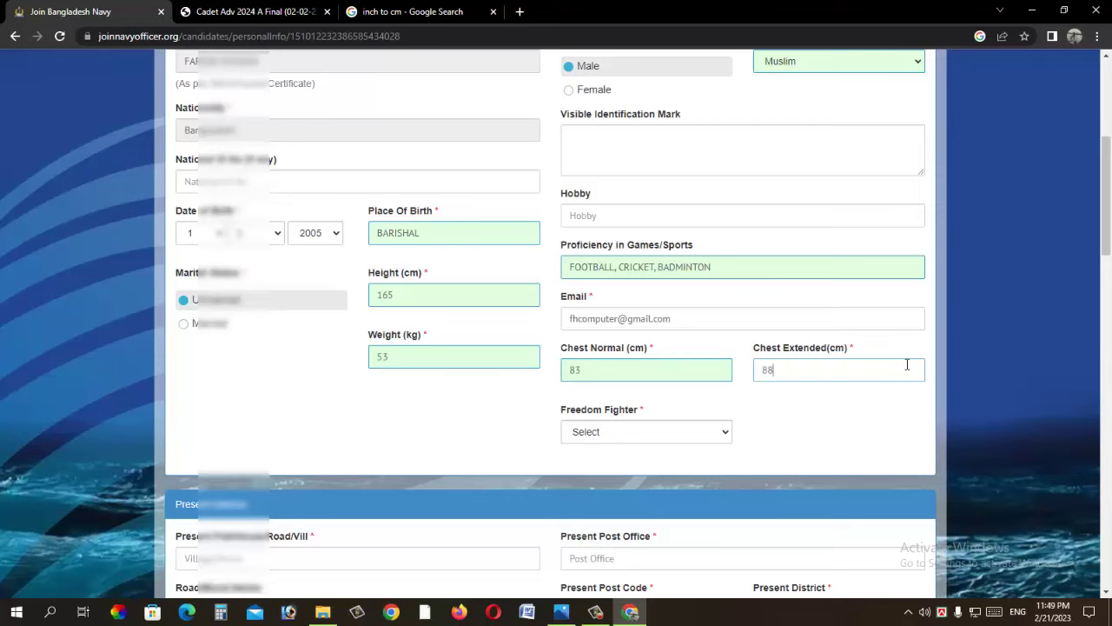
Answer No for Freedom Fighter
scroll(904, 374, down, 1)
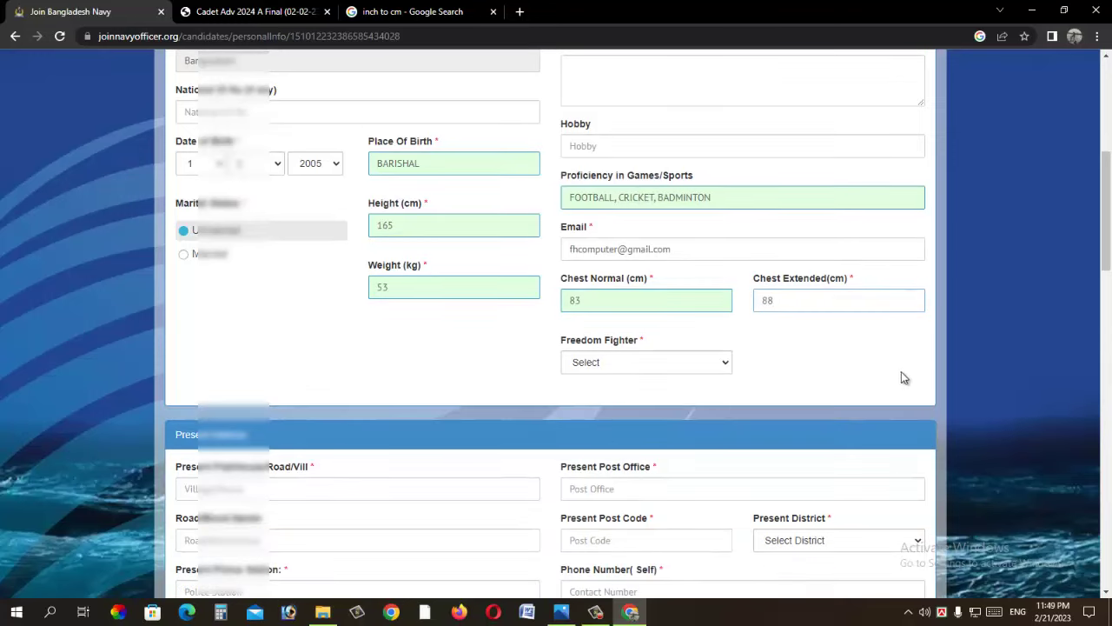
click(669, 362)
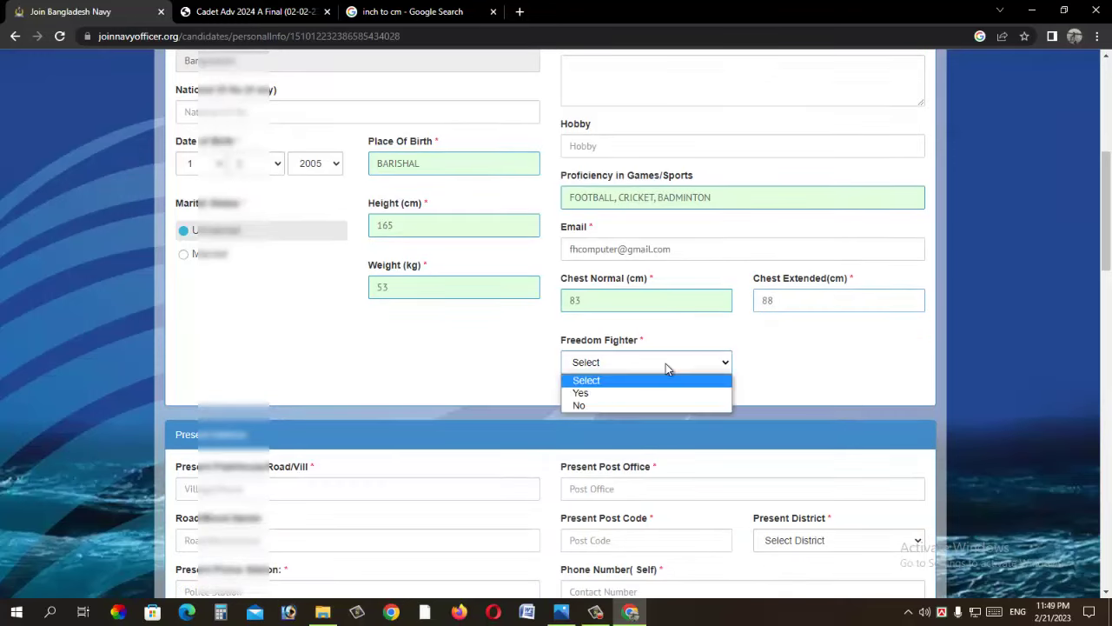
click(647, 407)
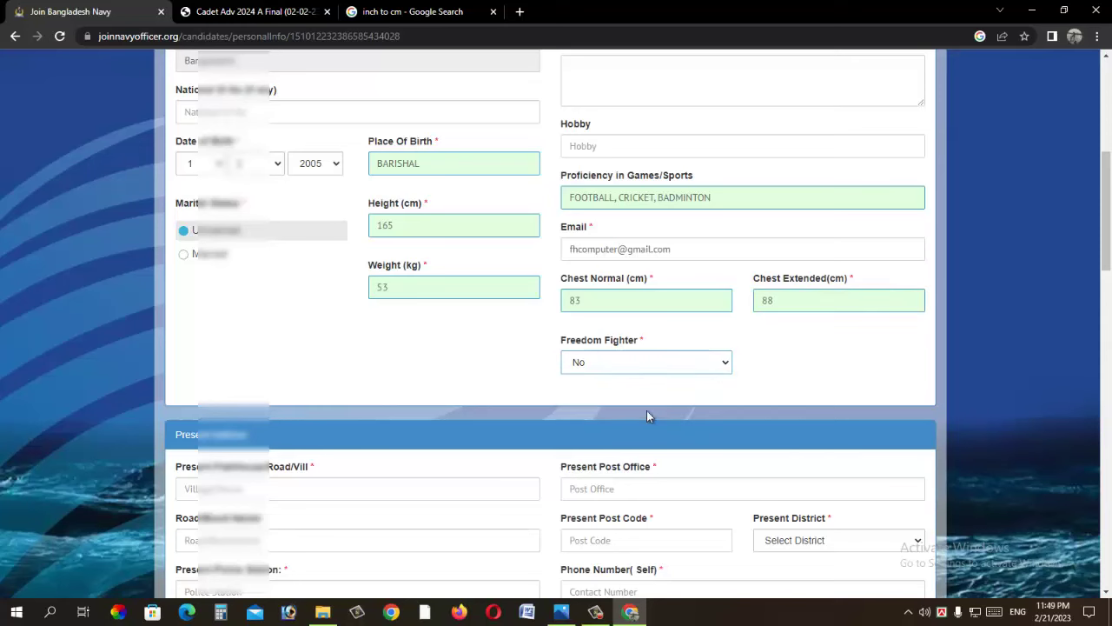
scroll(656, 409, down, 4)
scroll(665, 408, down, 1)
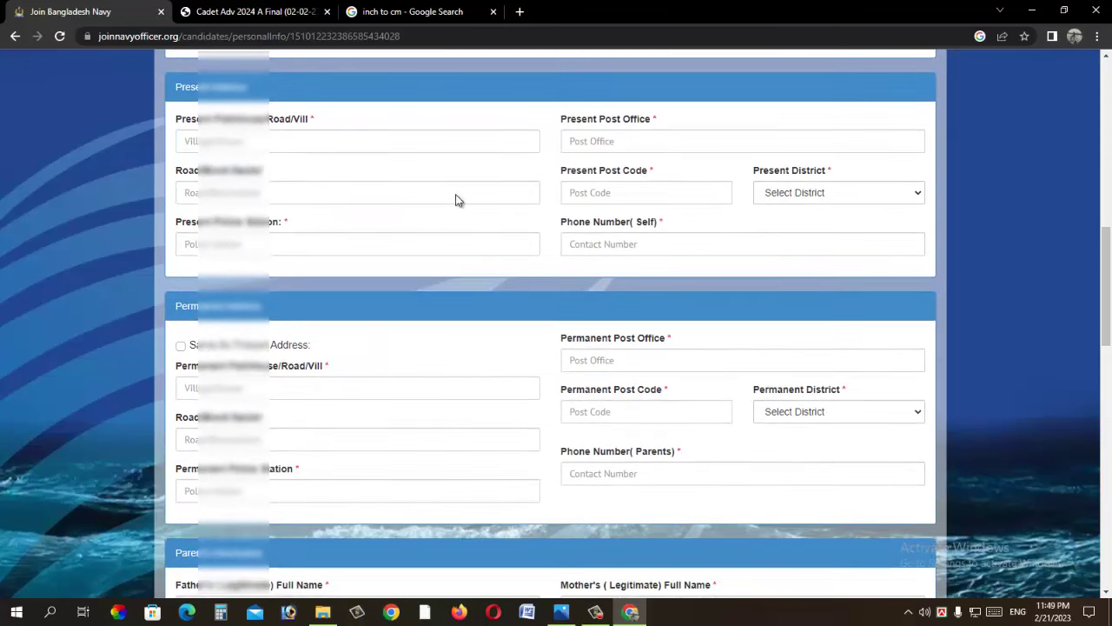
click(249, 140)
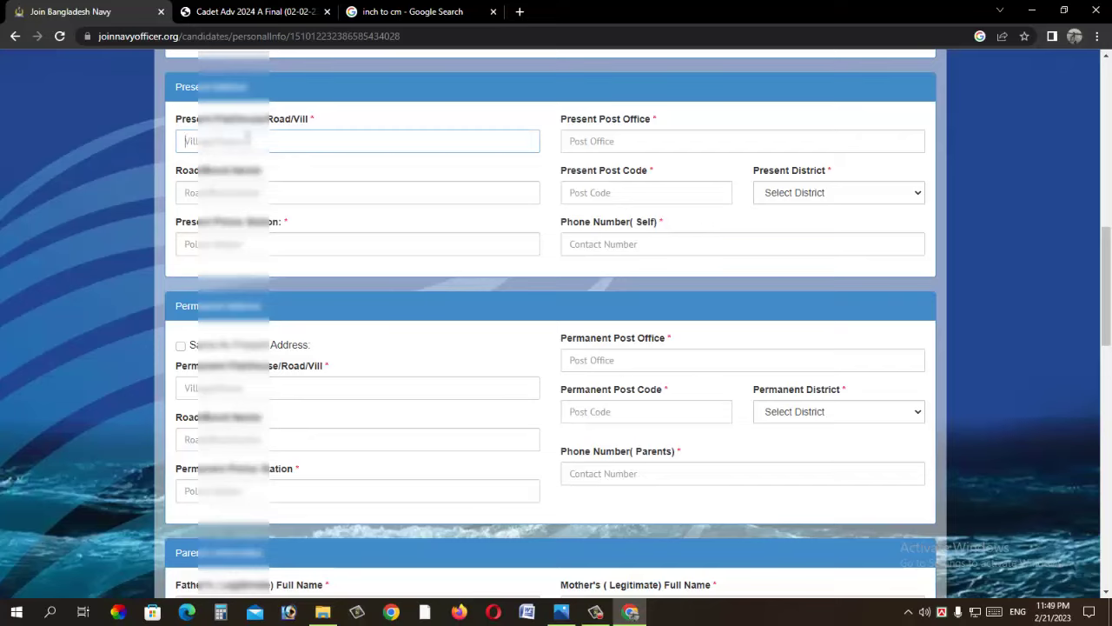
key(Tab)
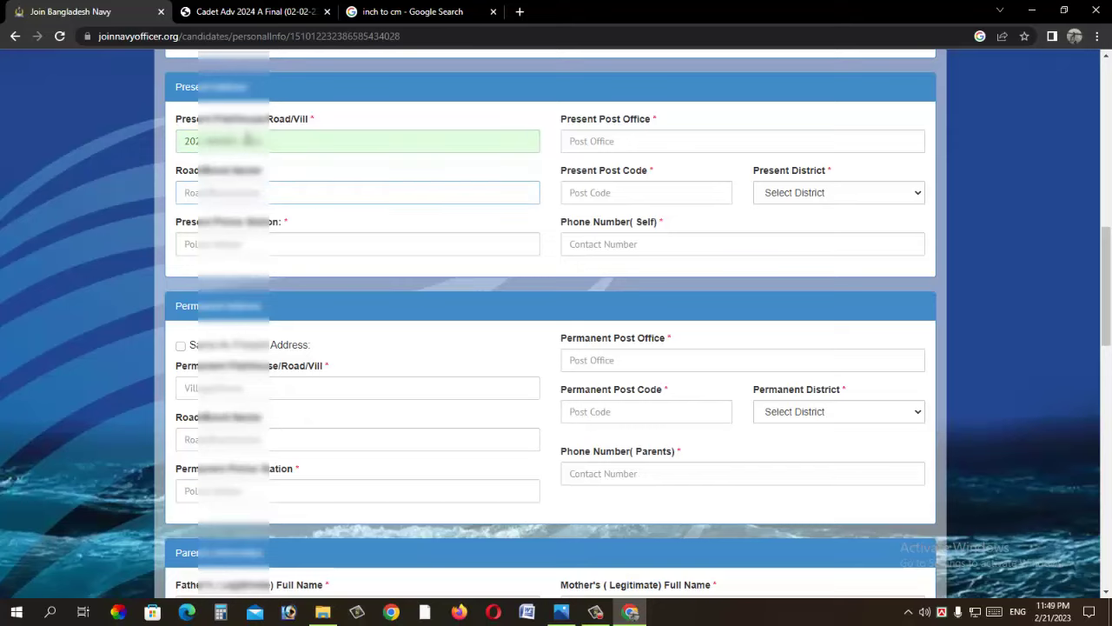
key(Tab)
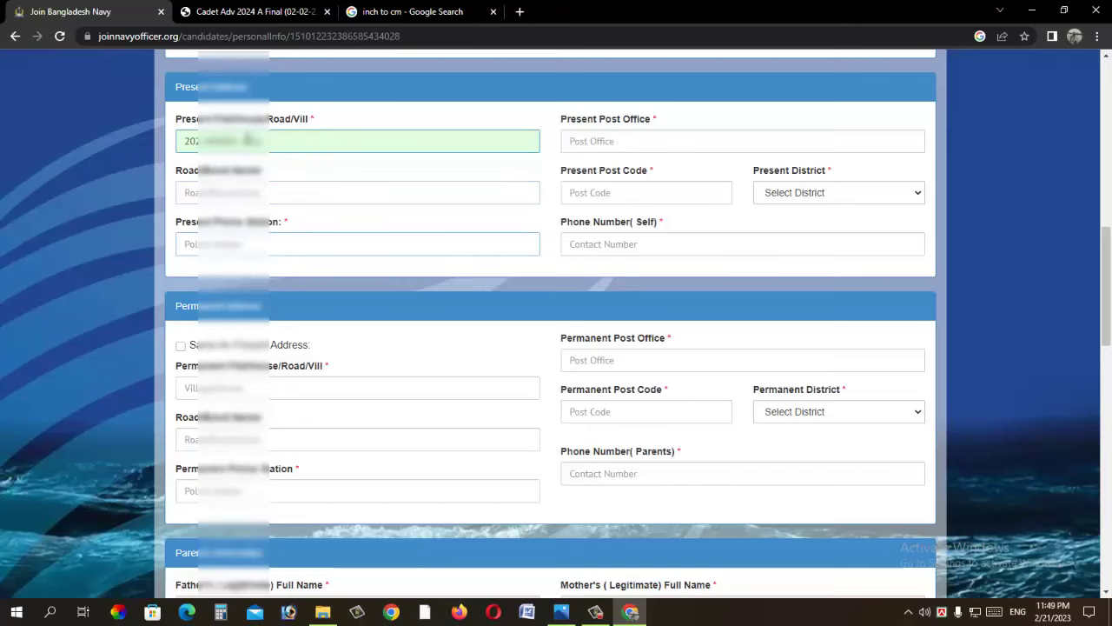
text(RA)
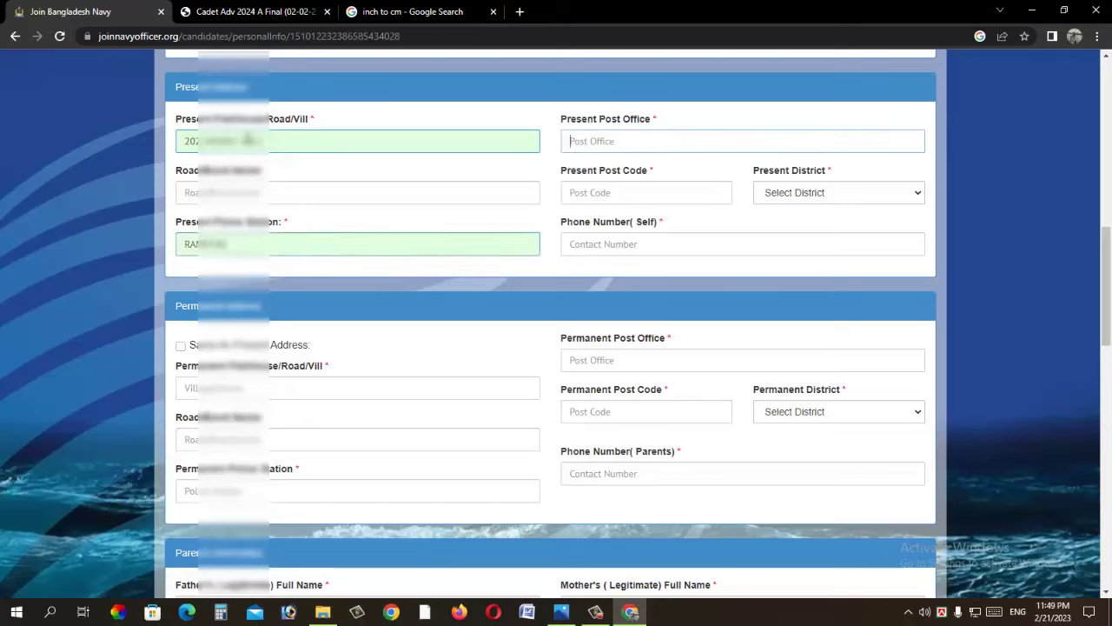
text(MPUKHILGAON)
key(Tab)
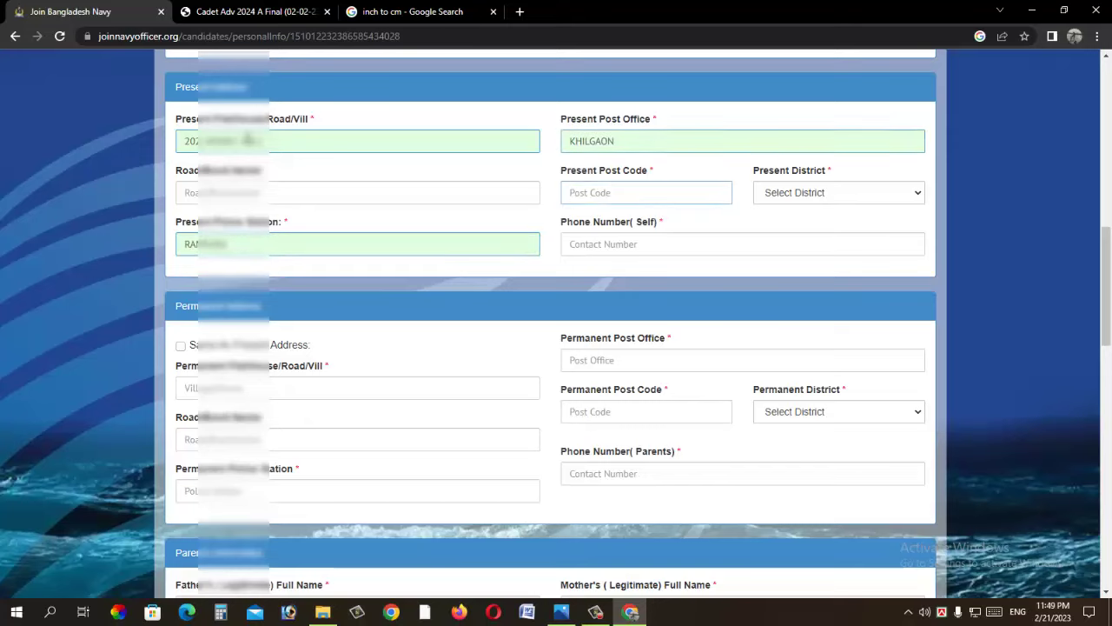
text(1219)
Set the present district to DHAKA and enter the applicant's own phone number
key(Tab)
key(alt+Down)
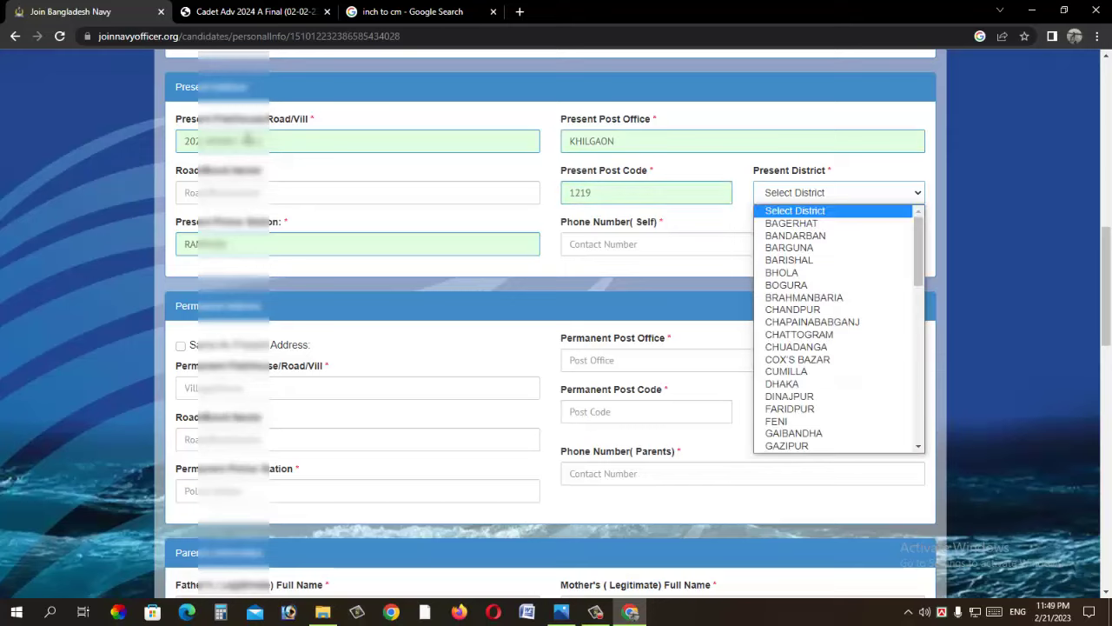
key(d)
key(Return)
key(Tab)
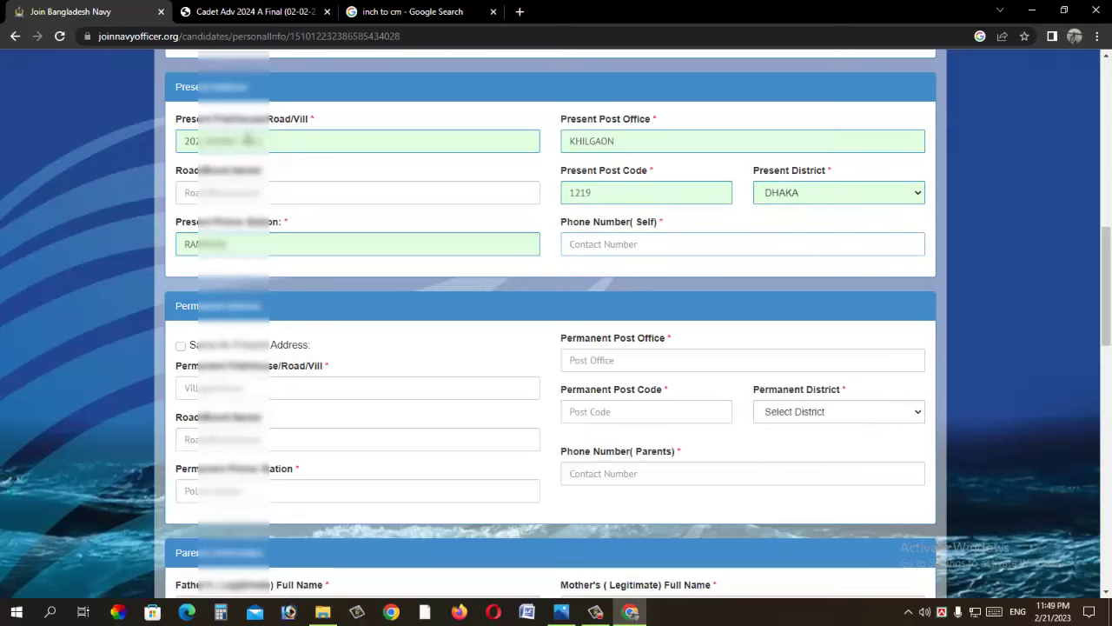
text(018)
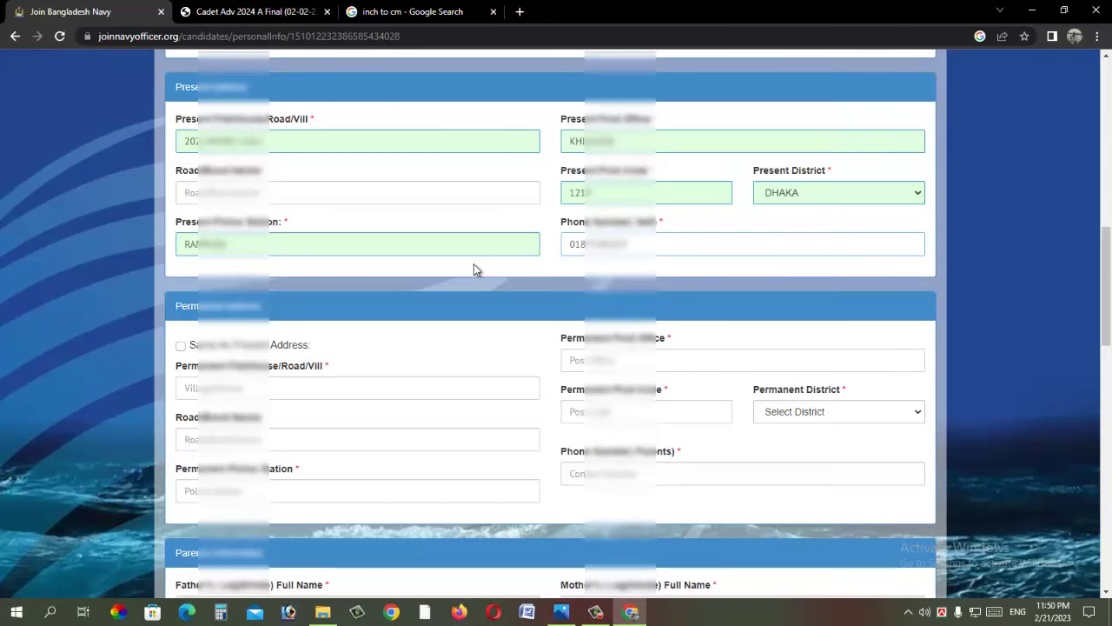
scroll(474, 263, down, 1)
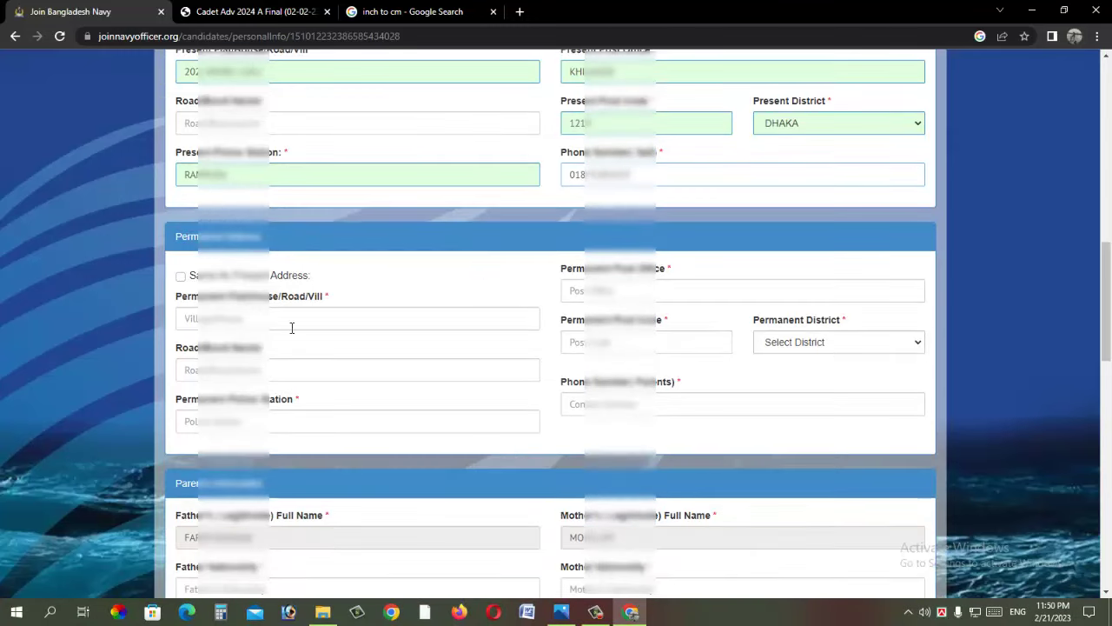
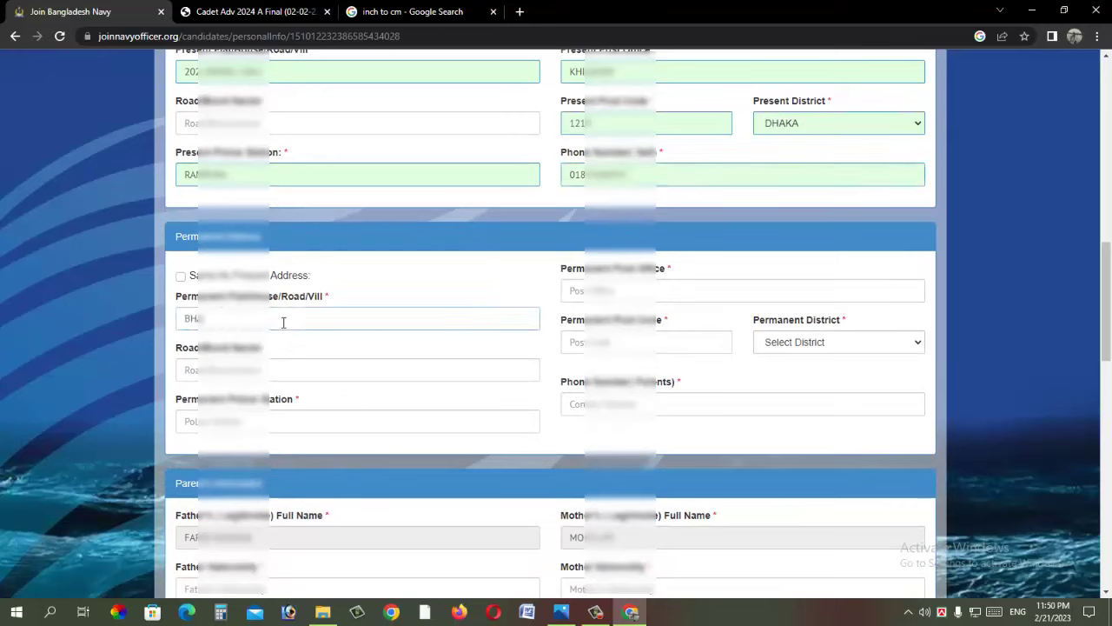
key(Tab)
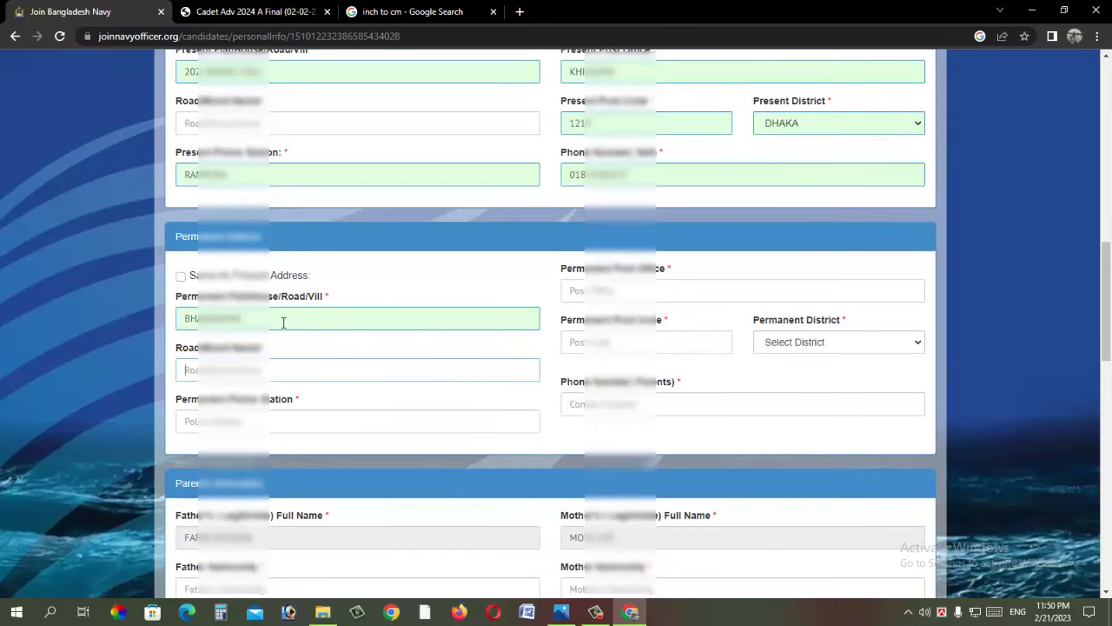
key(Tab)
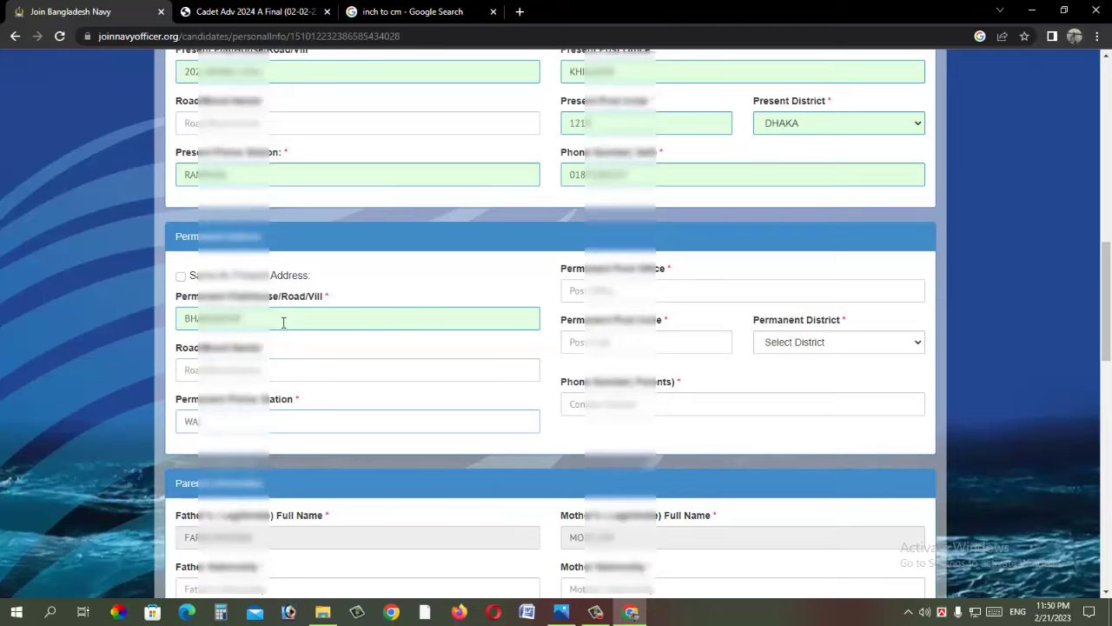
key(Tab)
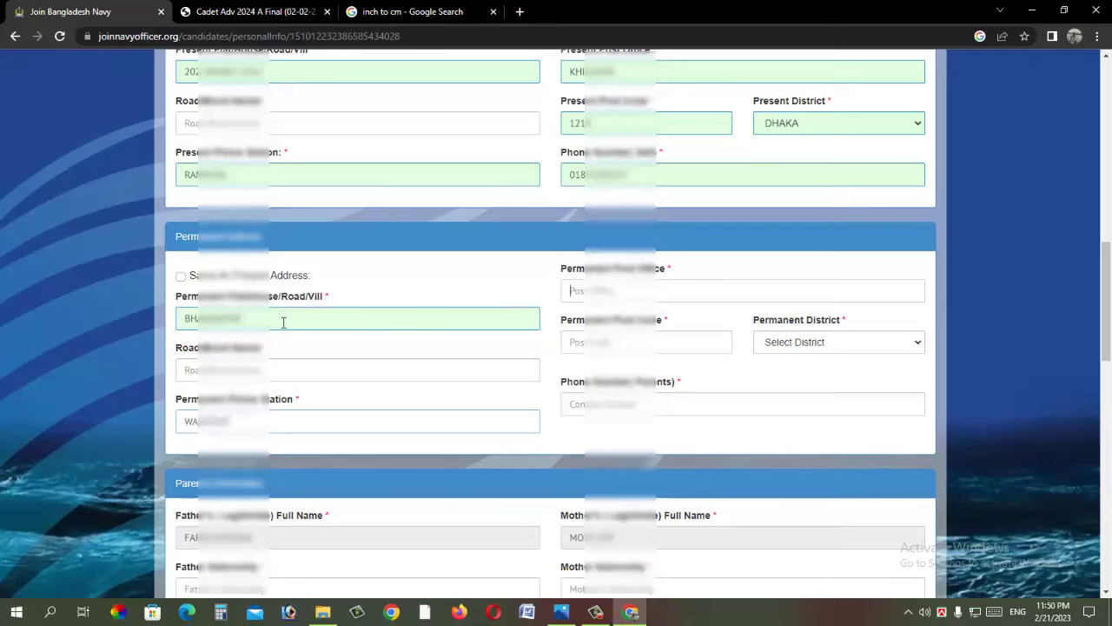
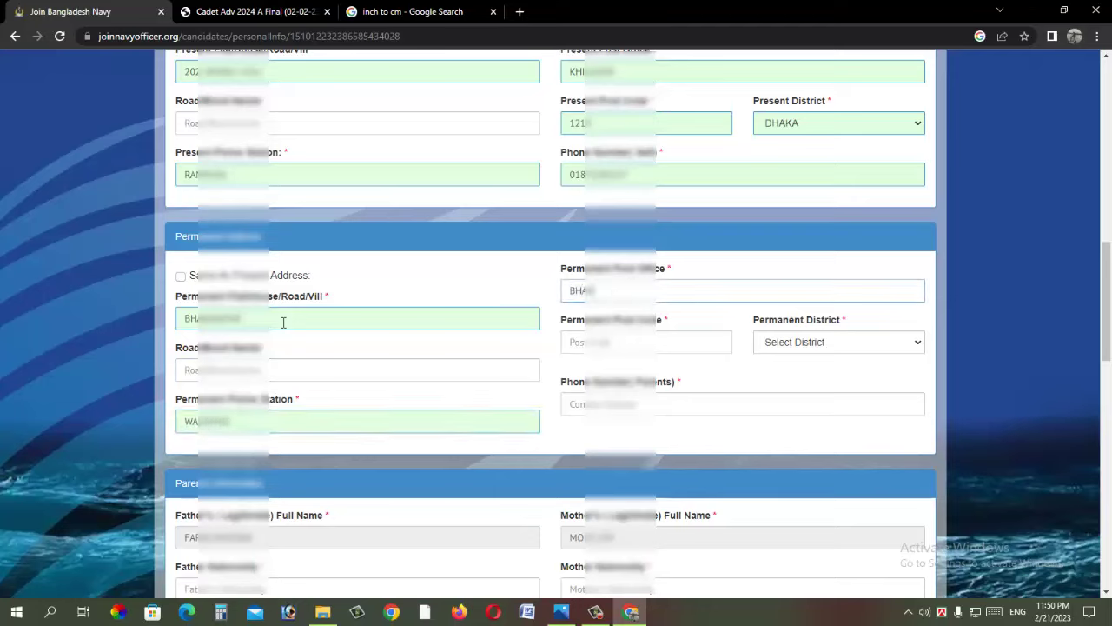
key(Tab)
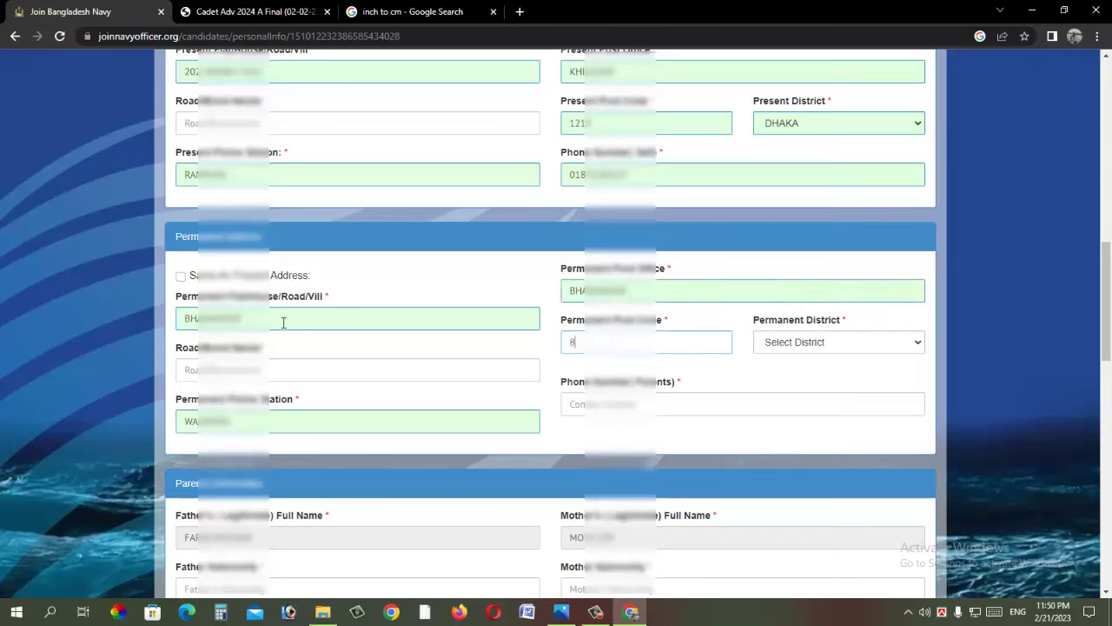
Set the permanent district to BARISHAL and enter the parents' phone number
click(854, 342)
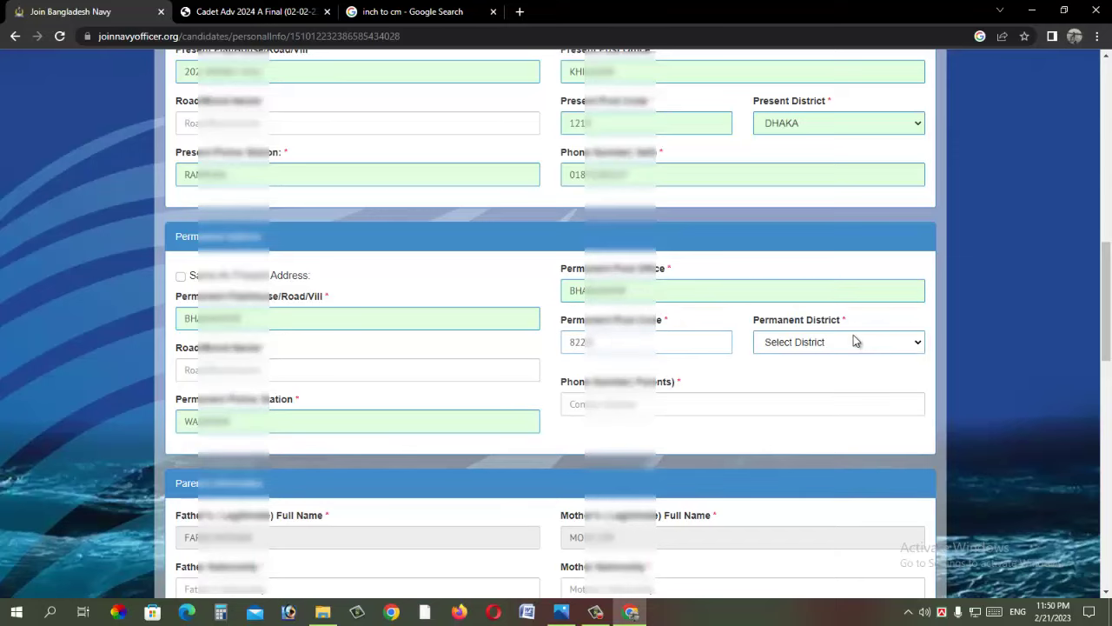
key(Down)
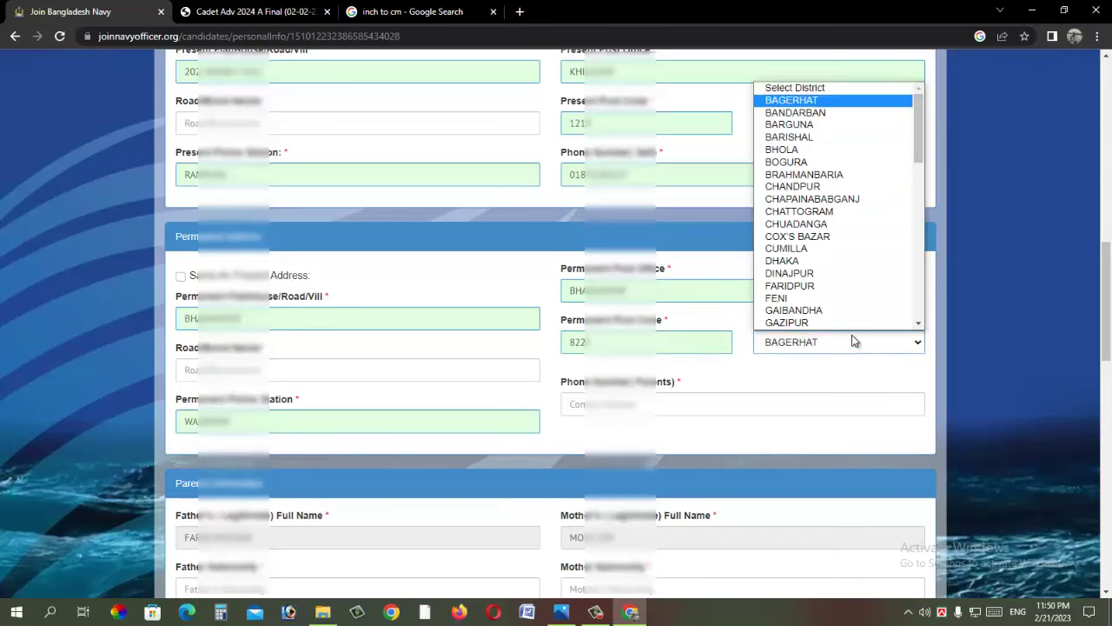
key(Down)
key(Down)
key(Down)
key(Return)
key(Tab)
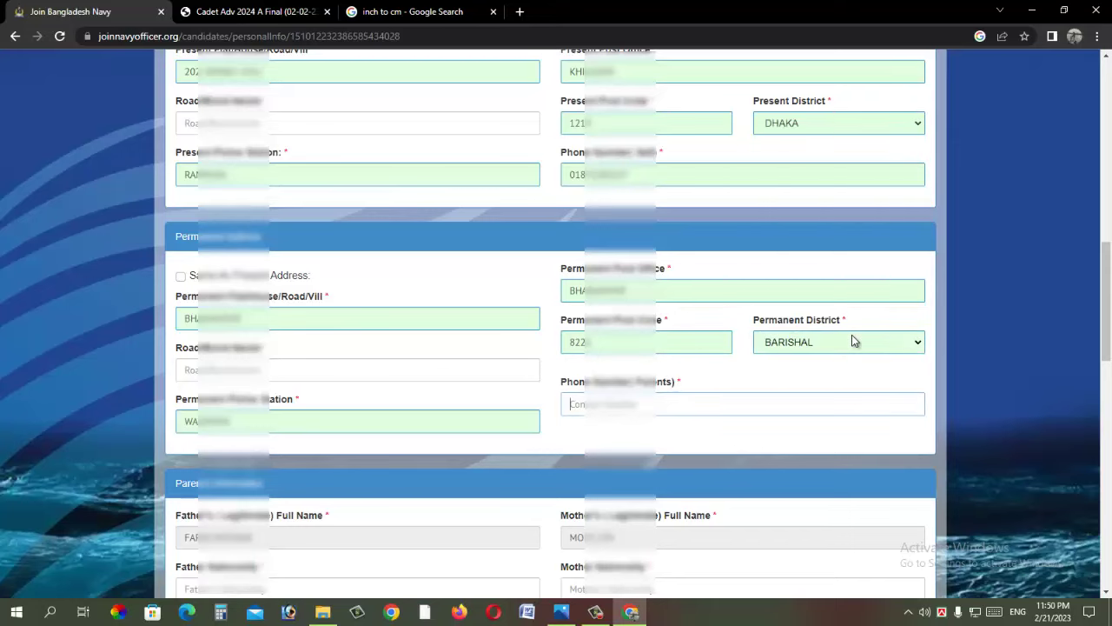
text(016)
click(853, 342)
scroll(641, 293, down, 4)
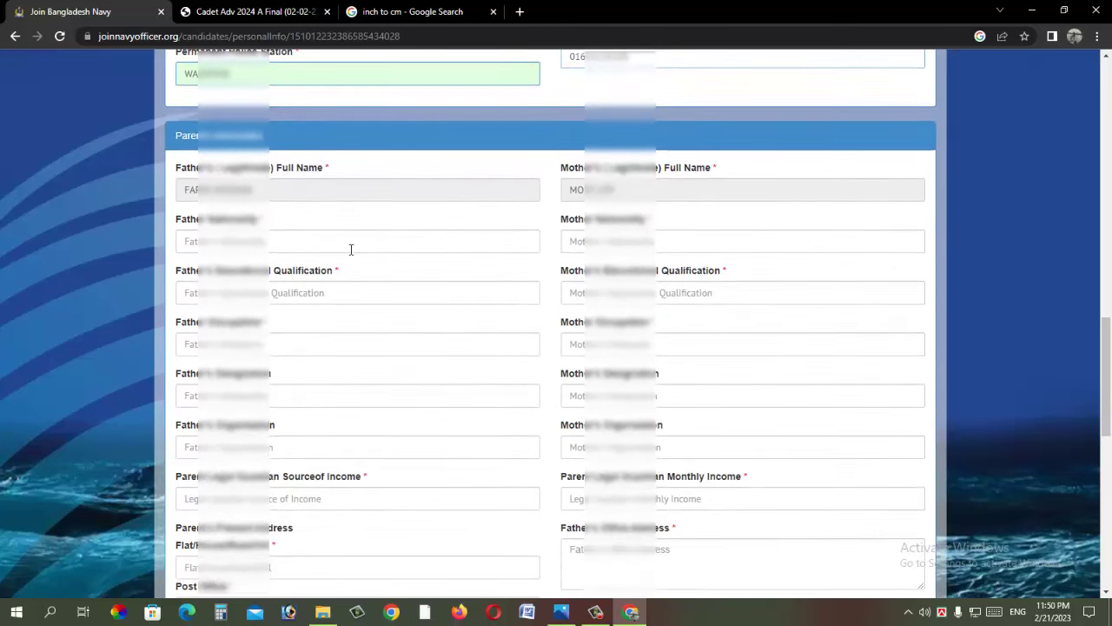
Enter the father's nationality BANGLADESHI, education H.S. and occupation RETIRED GOVT. SERVICE CASHIER
click(263, 235)
text(BAN)
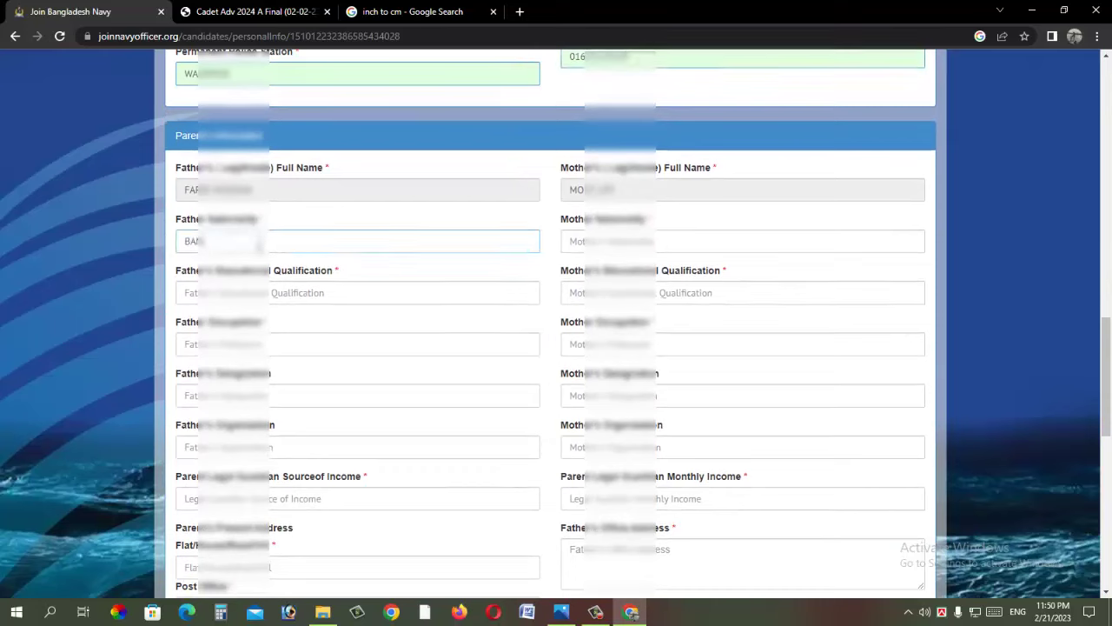
text(GLADESHI)
key(Tab)
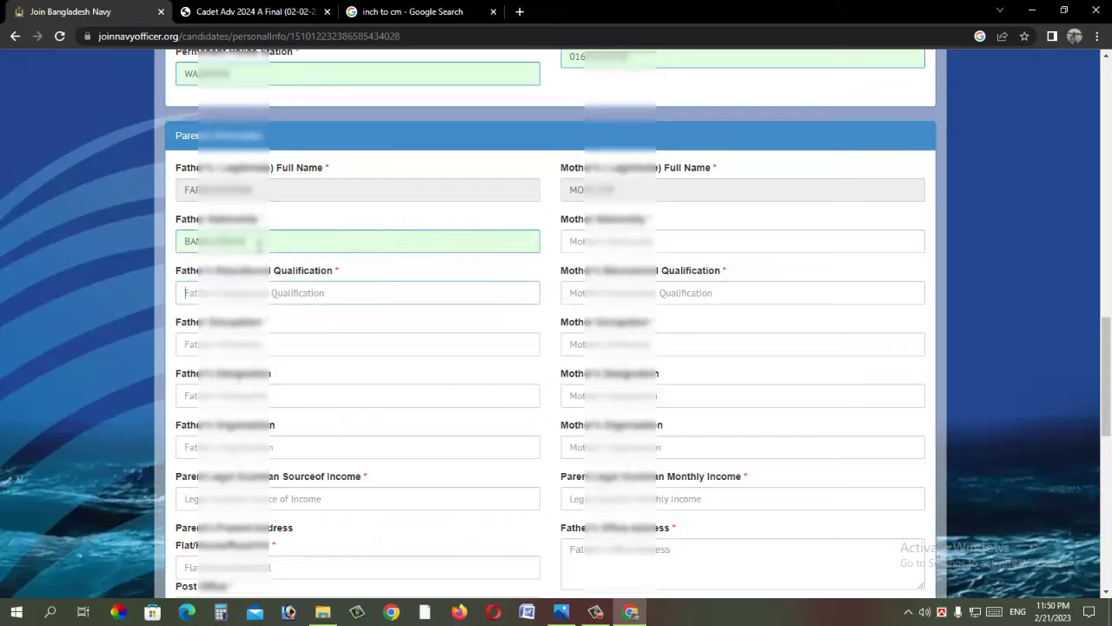
text(H.S.)
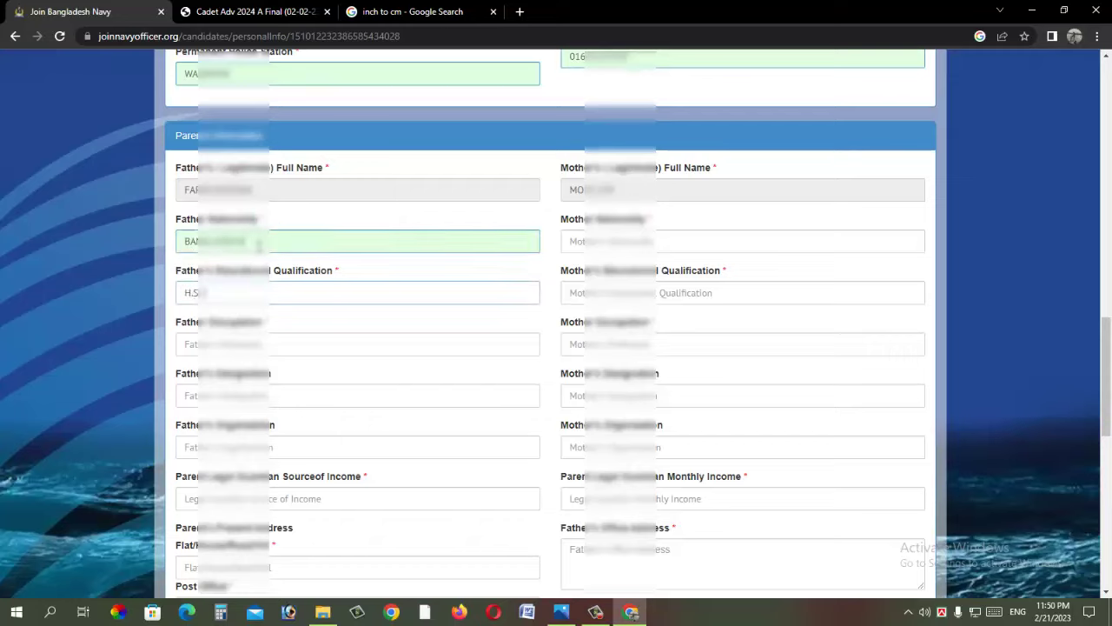
key(Tab)
text(RE)
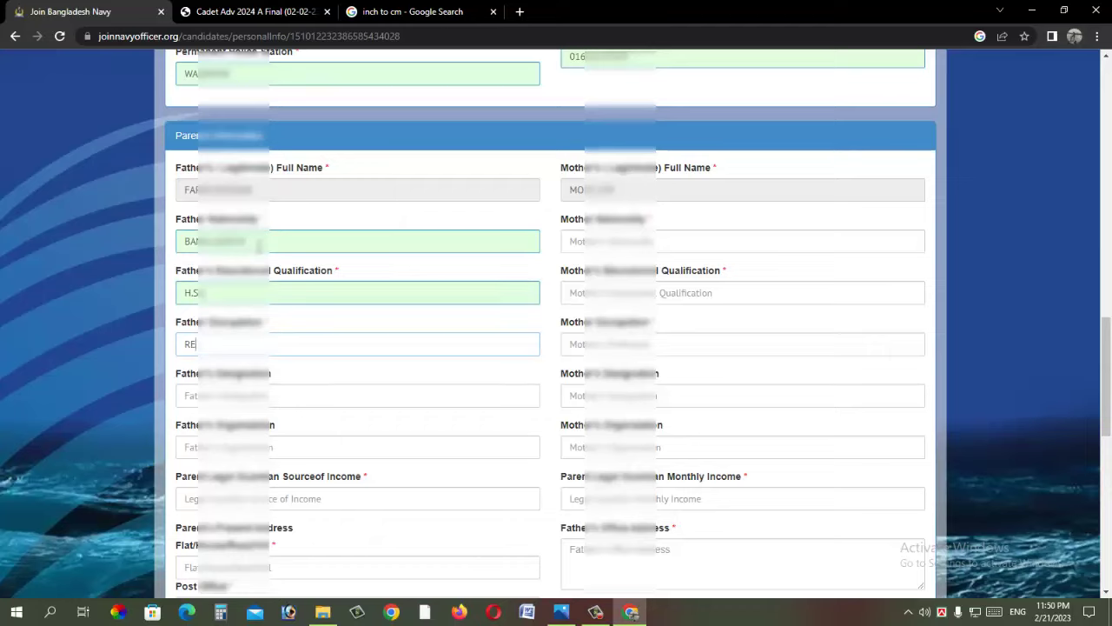
text(TIRED GOVT. SERVICE)
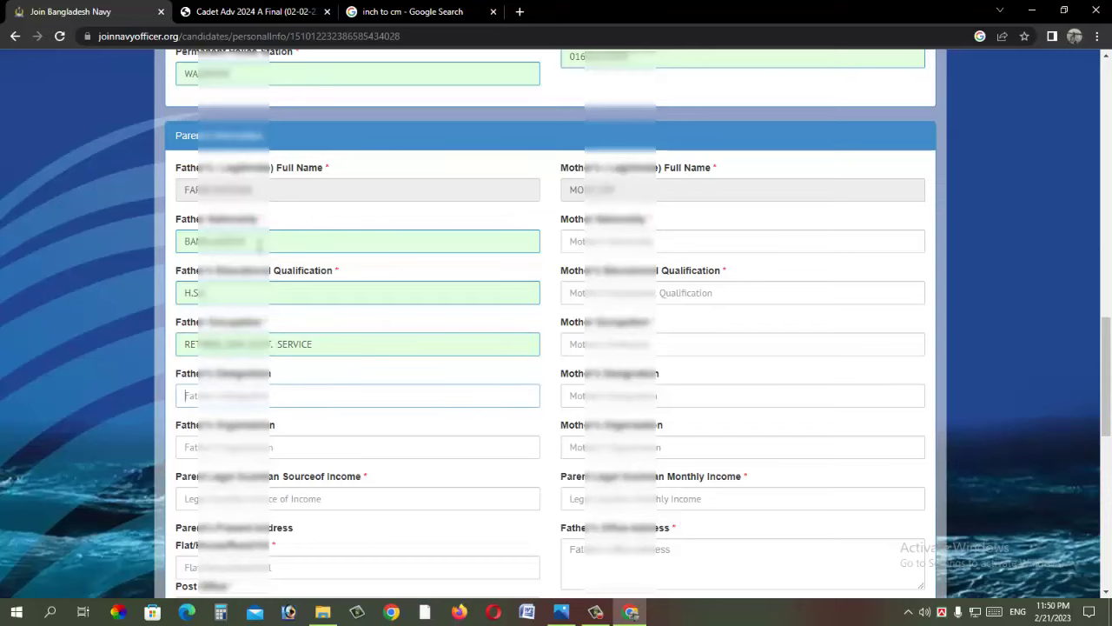
text(CASHIER)
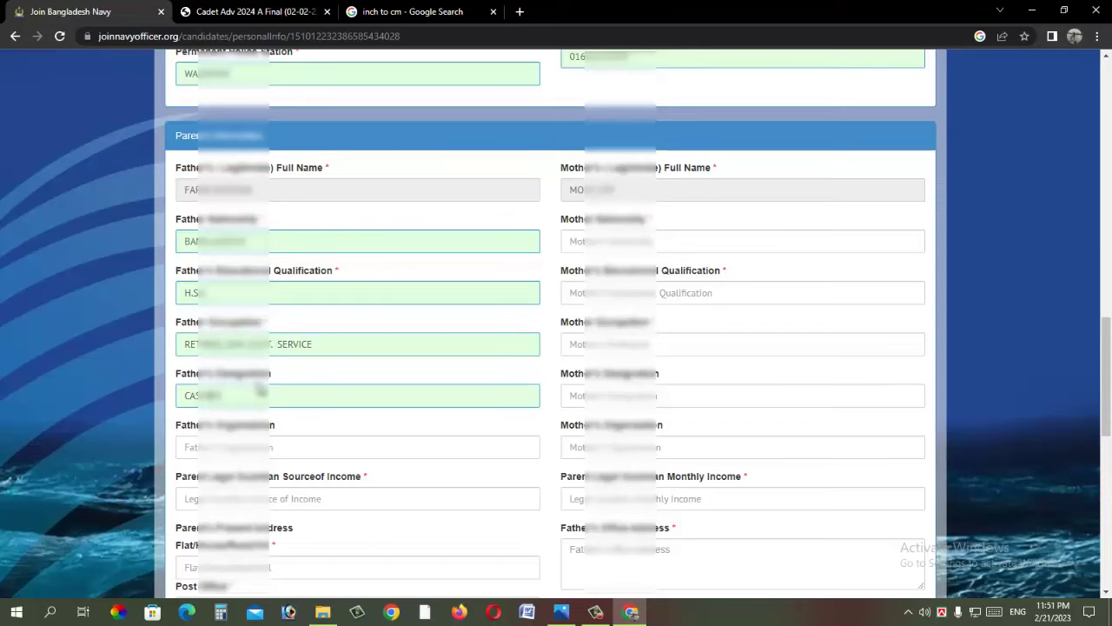
scroll(285, 327, down, 1)
scroll(285, 327, down, 1)
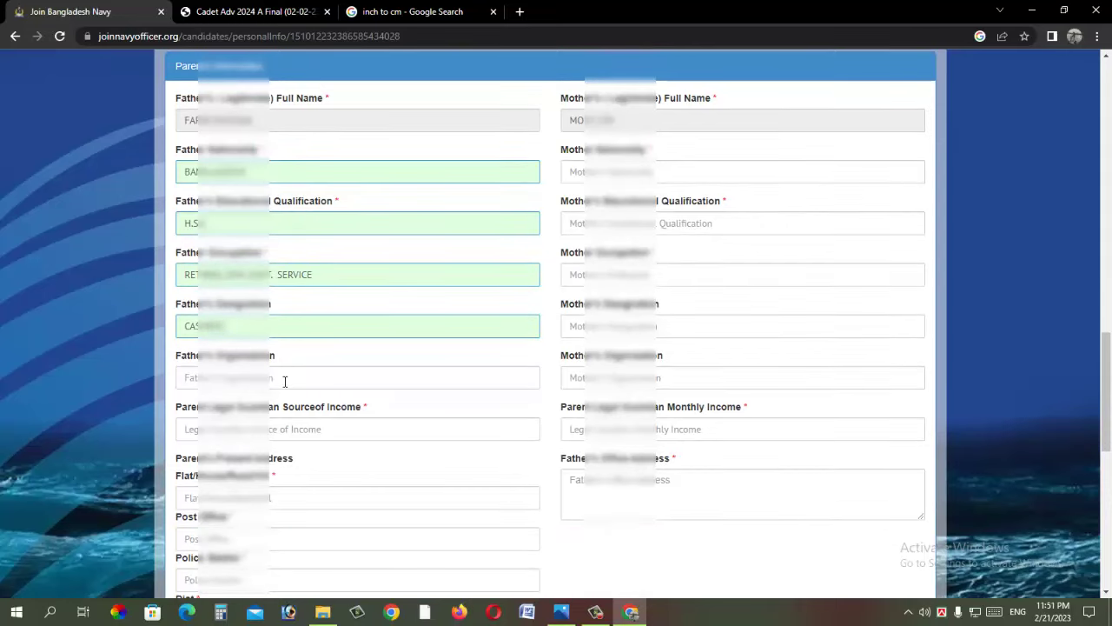
Enter the father's organization HAZI CAMP and the income source GOVT
click(286, 379)
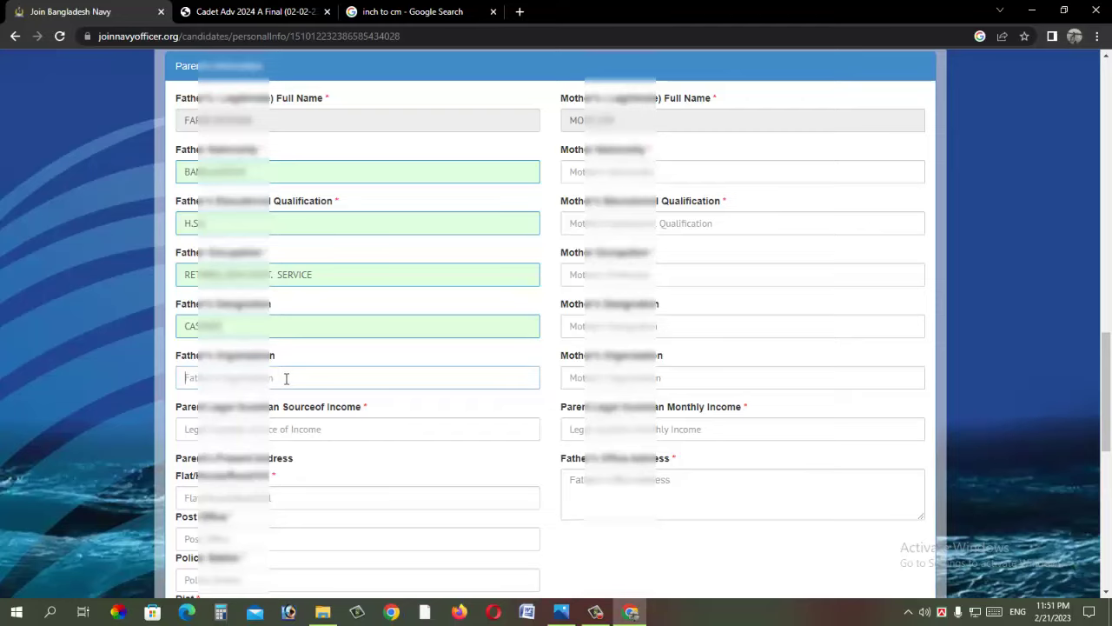
text(HAZI CAMP)
click(364, 392)
scroll(310, 377, down, 1)
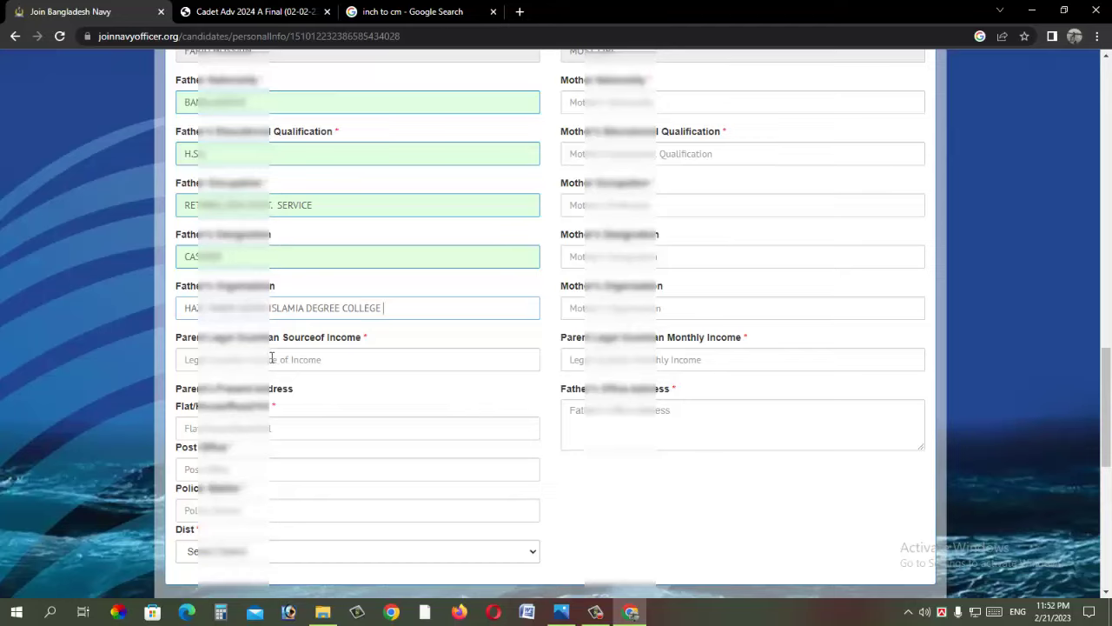
click(272, 358)
text(GOVT)
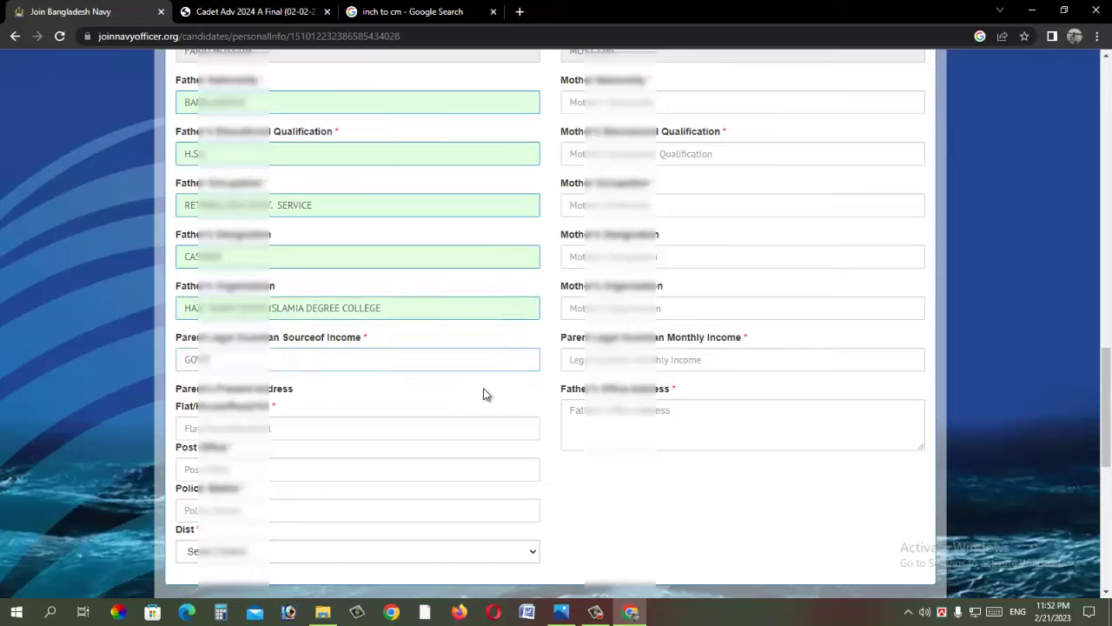
key(Tab)
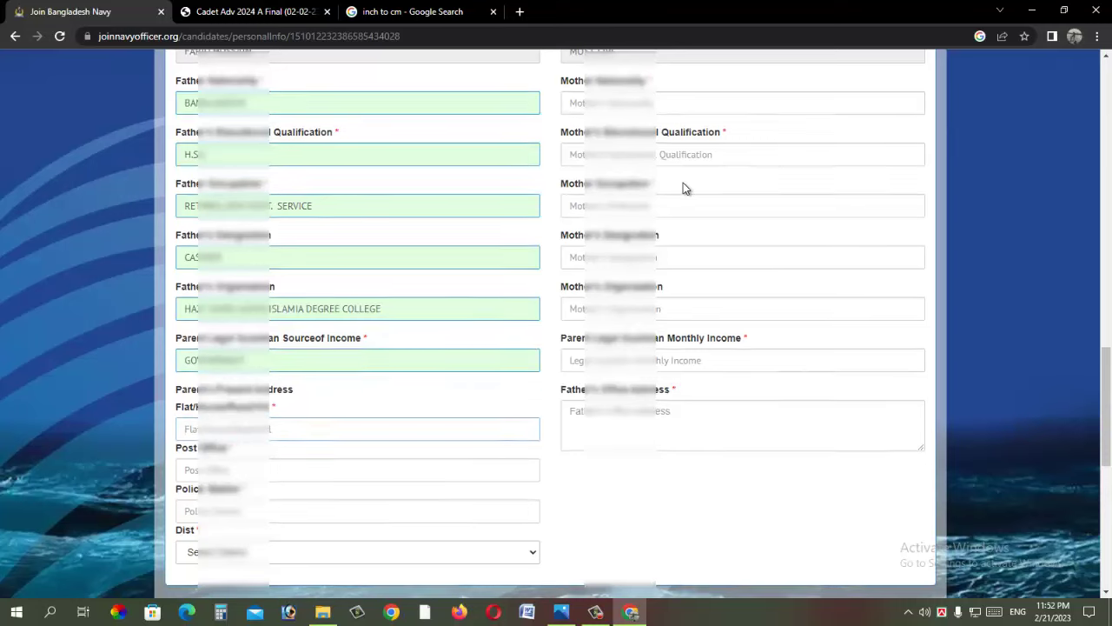
Copy BANGLADESHI into the mother's nationality, with education S.S.C and occupation HOUSEWIFE
scroll(687, 187, up, 2)
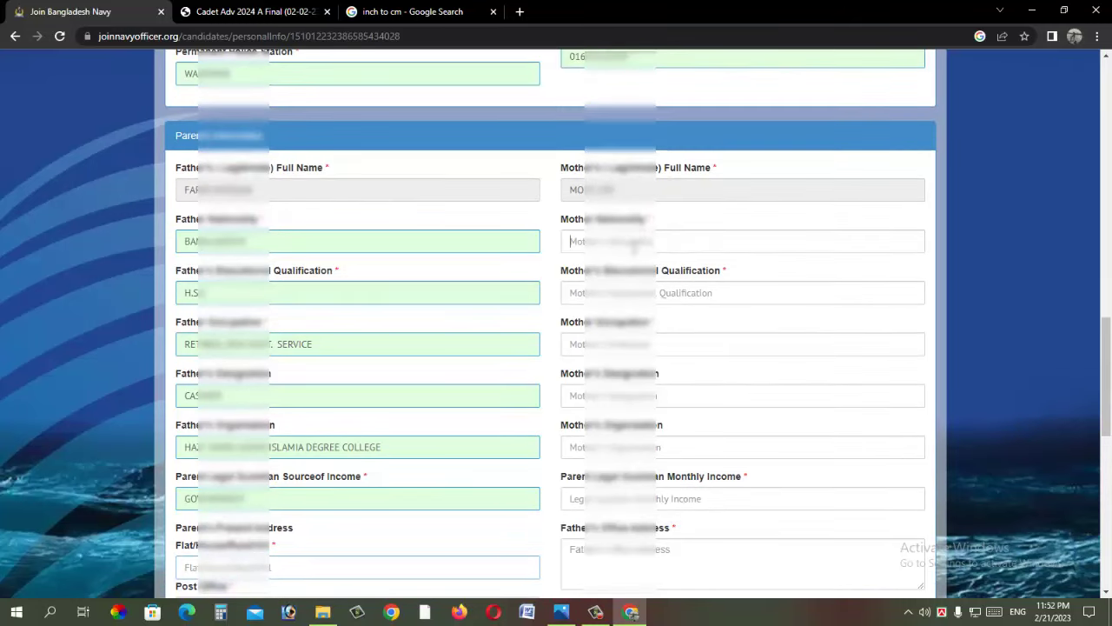
double_click(292, 240)
key(ctrl+c)
click(623, 241)
key(ctrl+v)
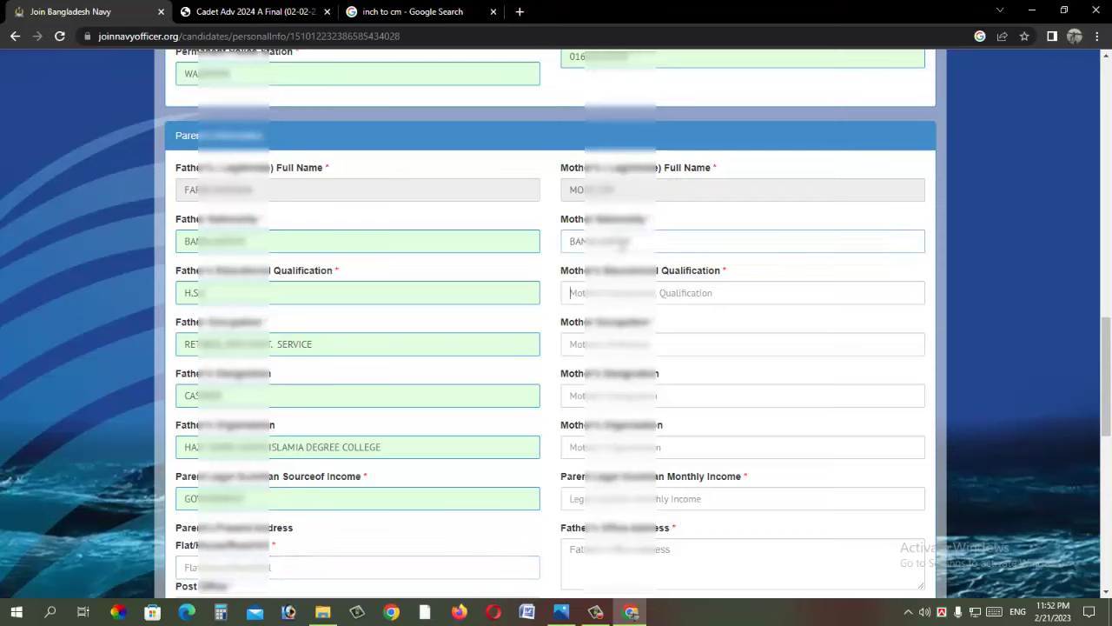
key(Tab)
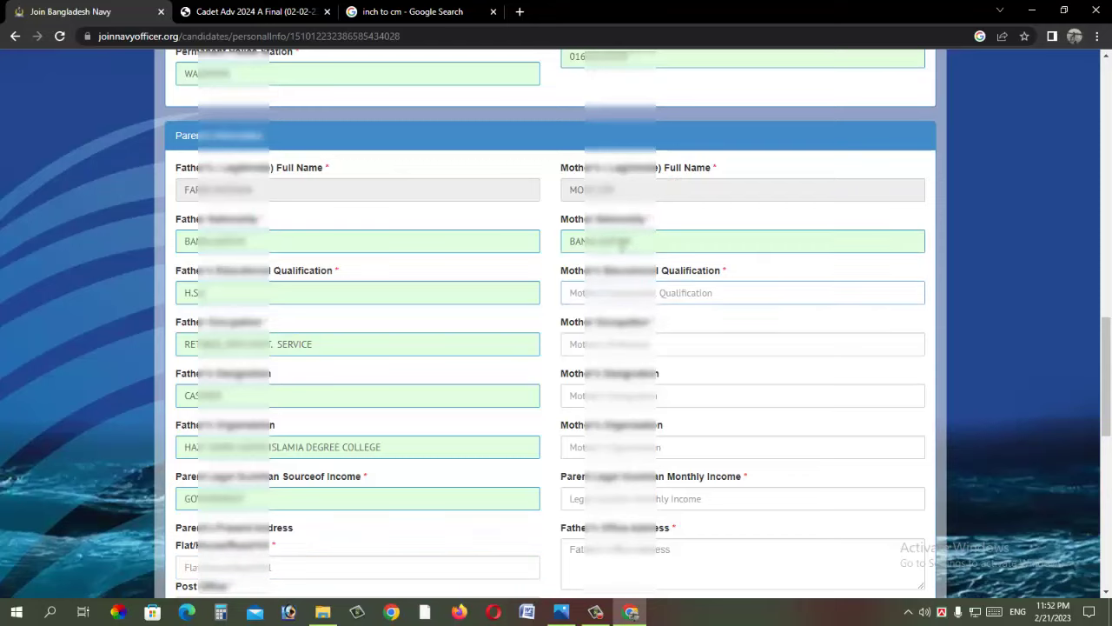
text(S.S.C)
key(Tab)
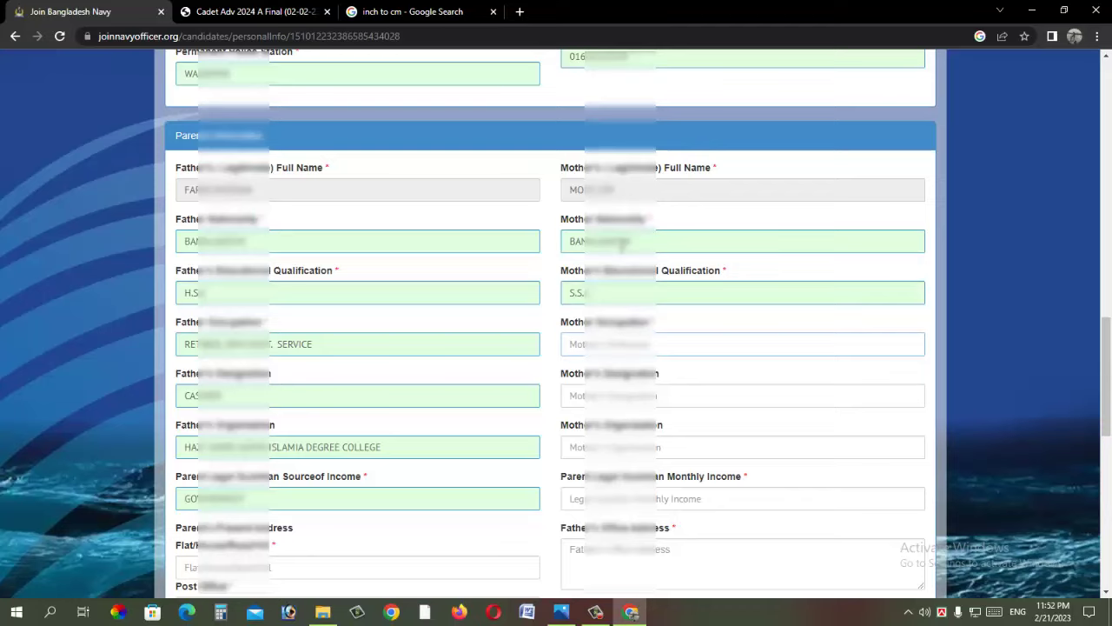
text(HOUSEWIF)
Enter the parents' monthly income 20000 and the father's office address 'WAPDA, BARISHAL'
key(Tab)
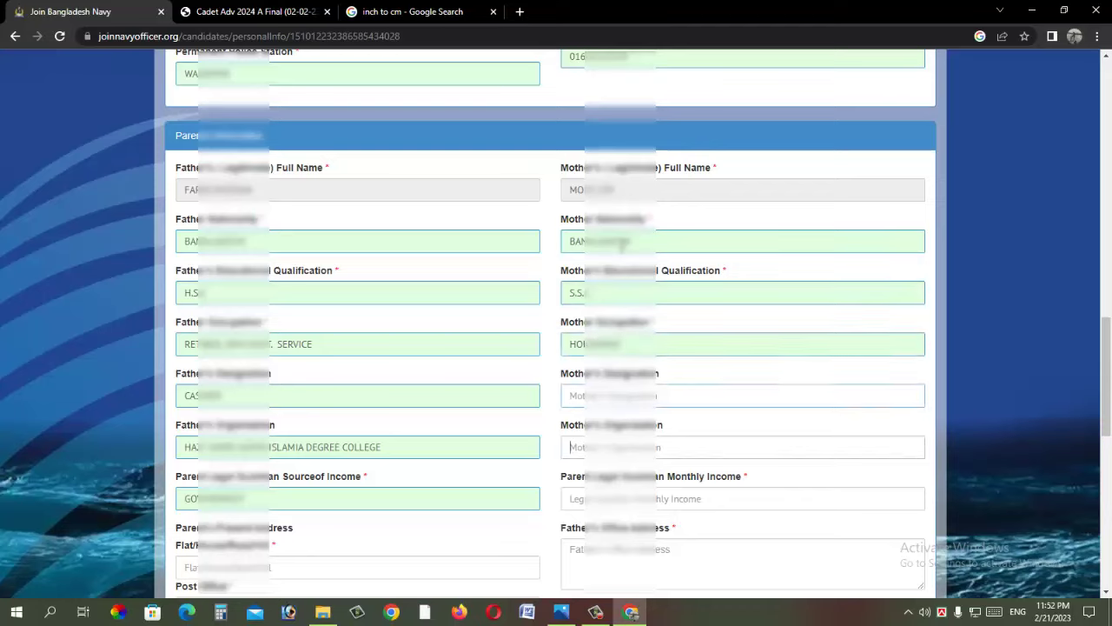
key(Tab)
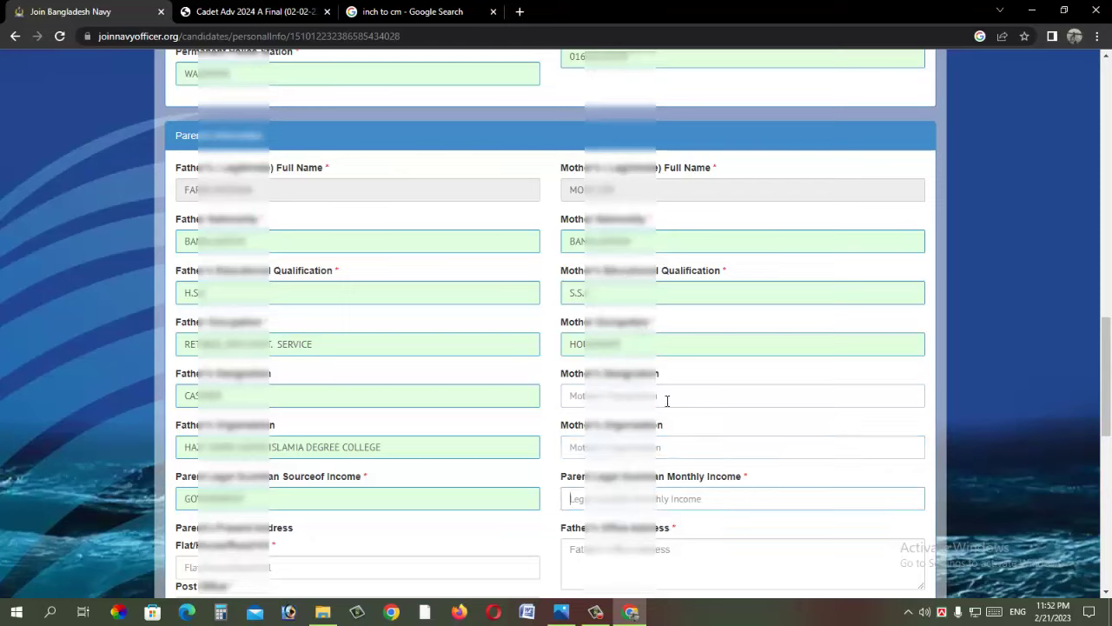
text(20000)
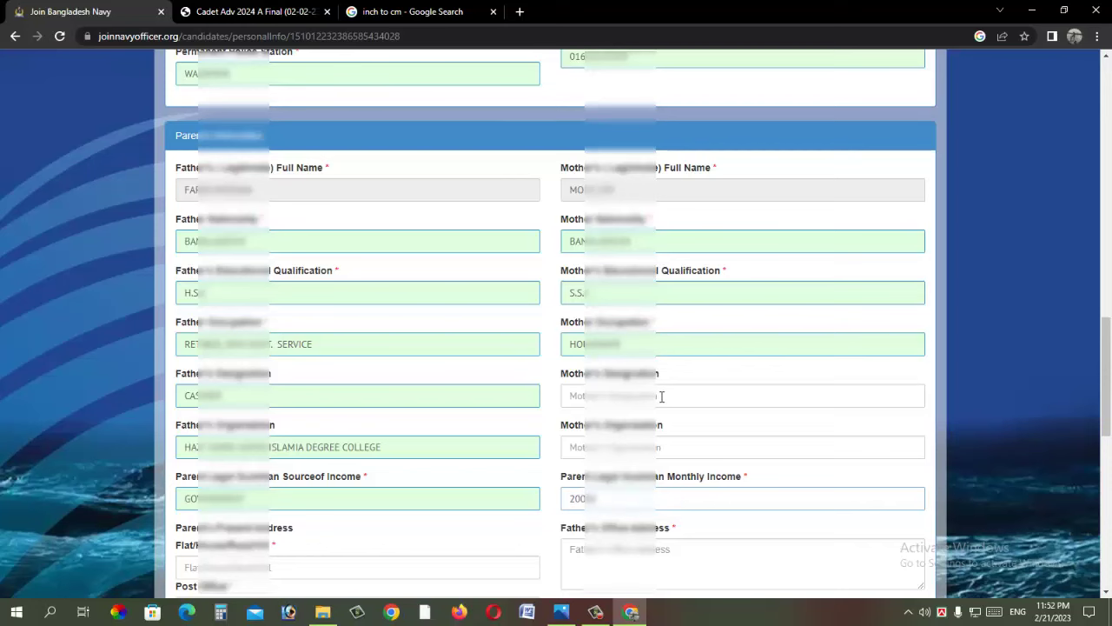
scroll(661, 396, down, 3)
click(611, 353)
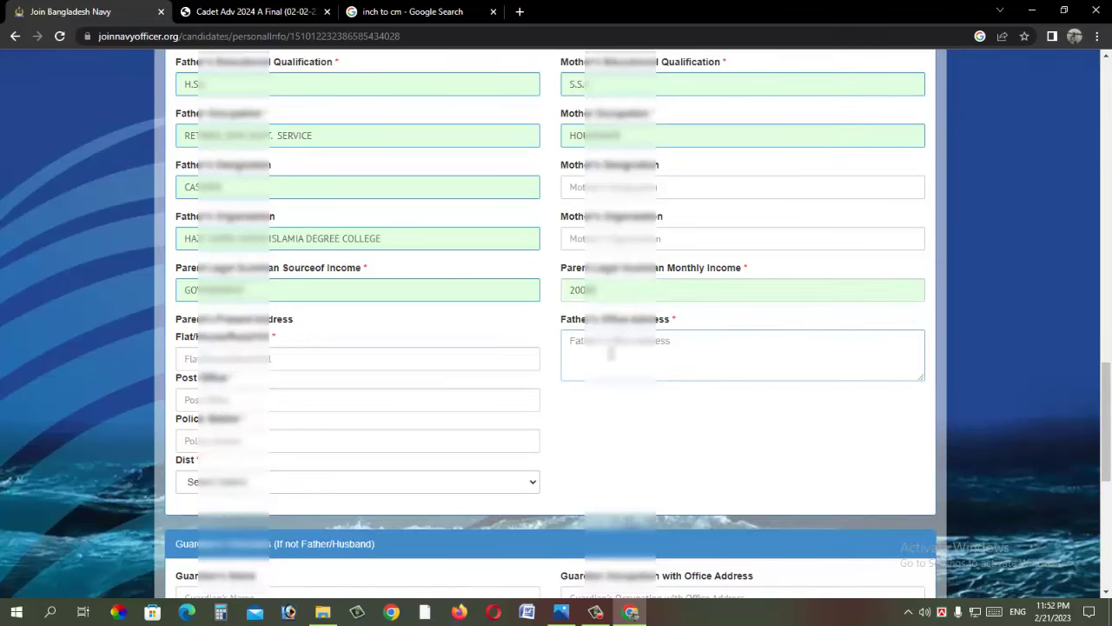
text(WA)
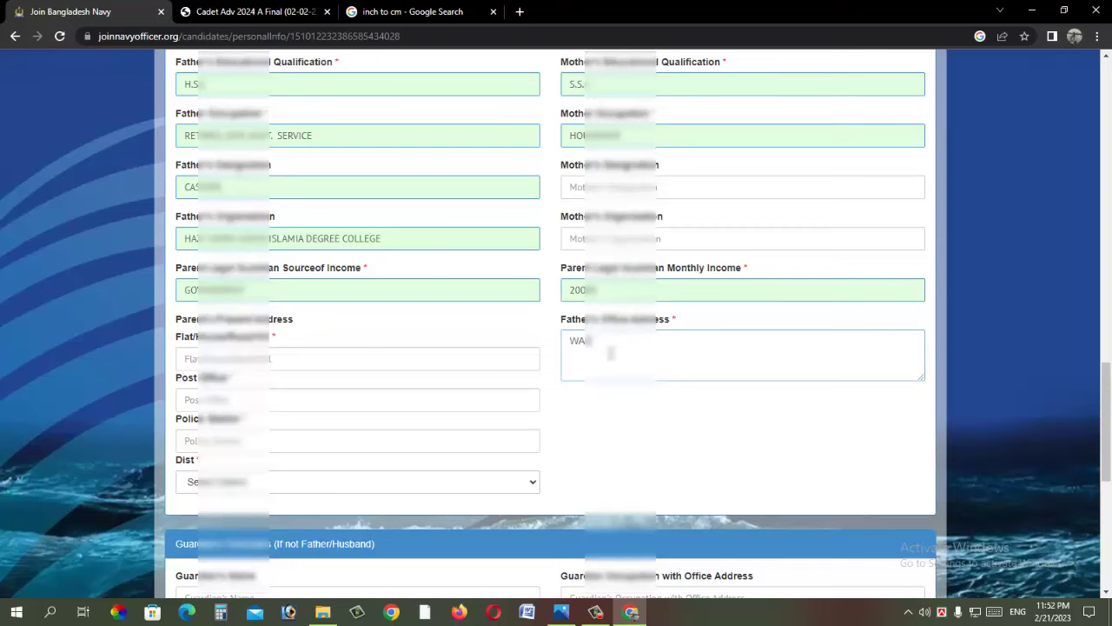
text(PDA, BARISHAL)
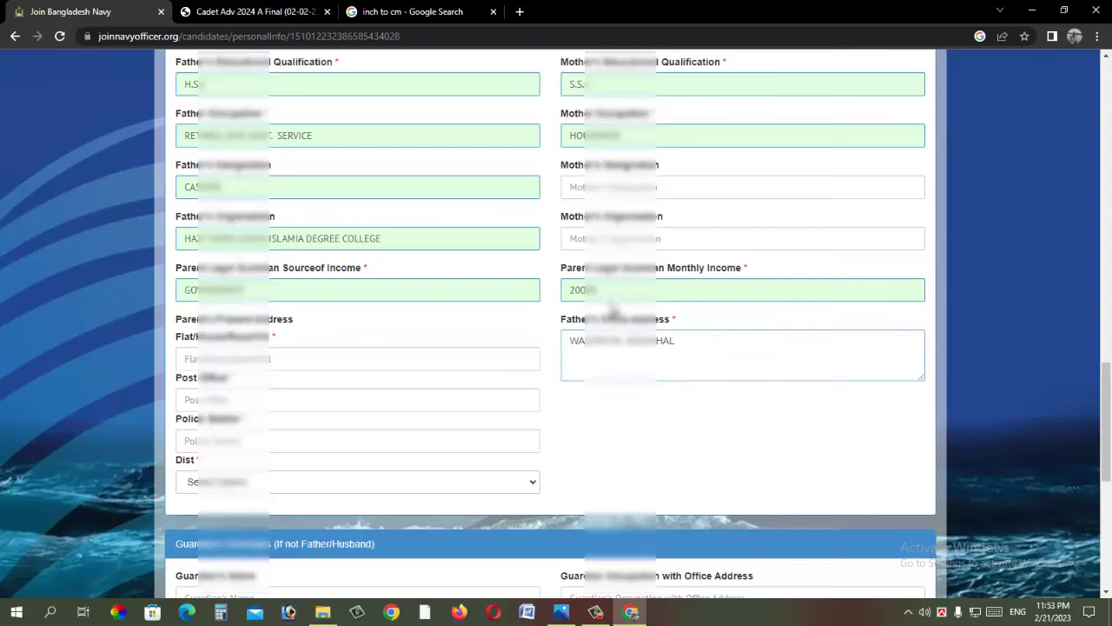
scroll(611, 300, down, 1)
scroll(611, 299, down, 1)
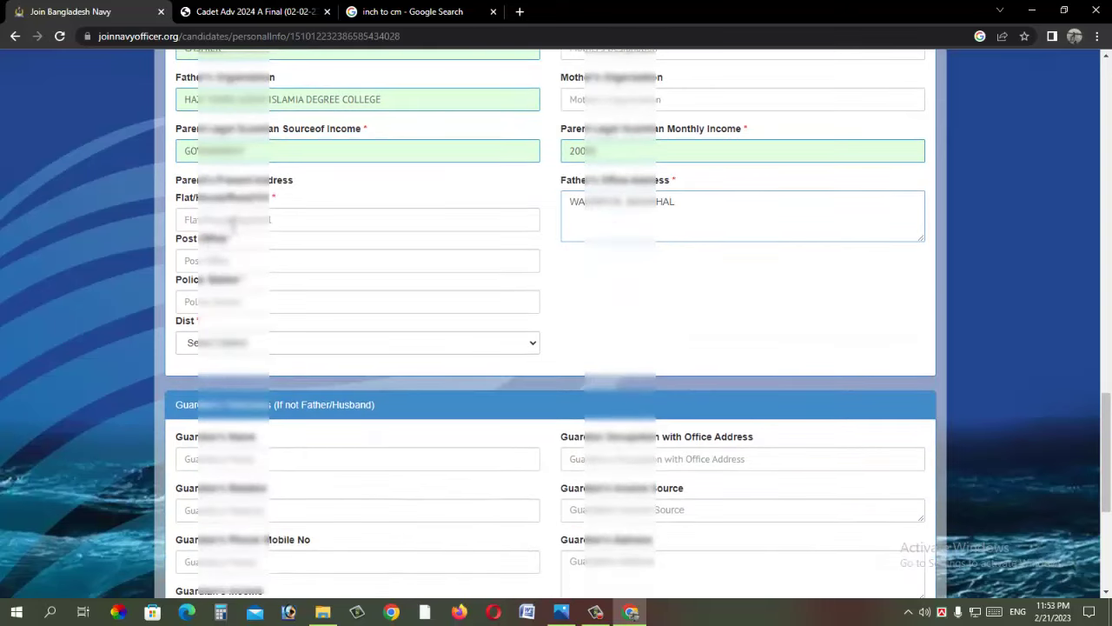
click(238, 219)
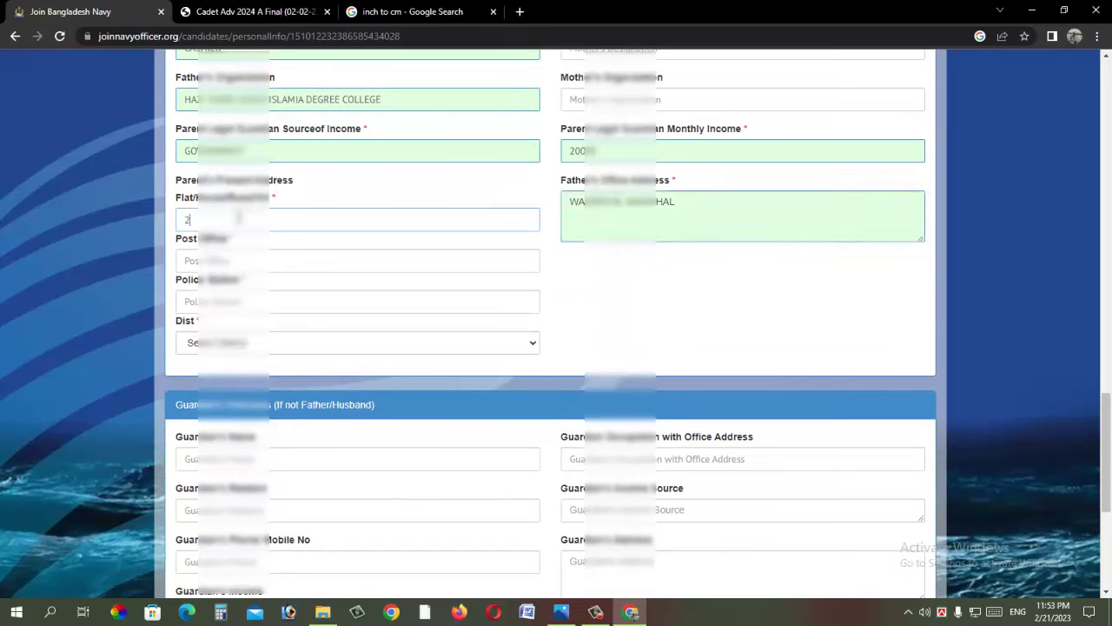
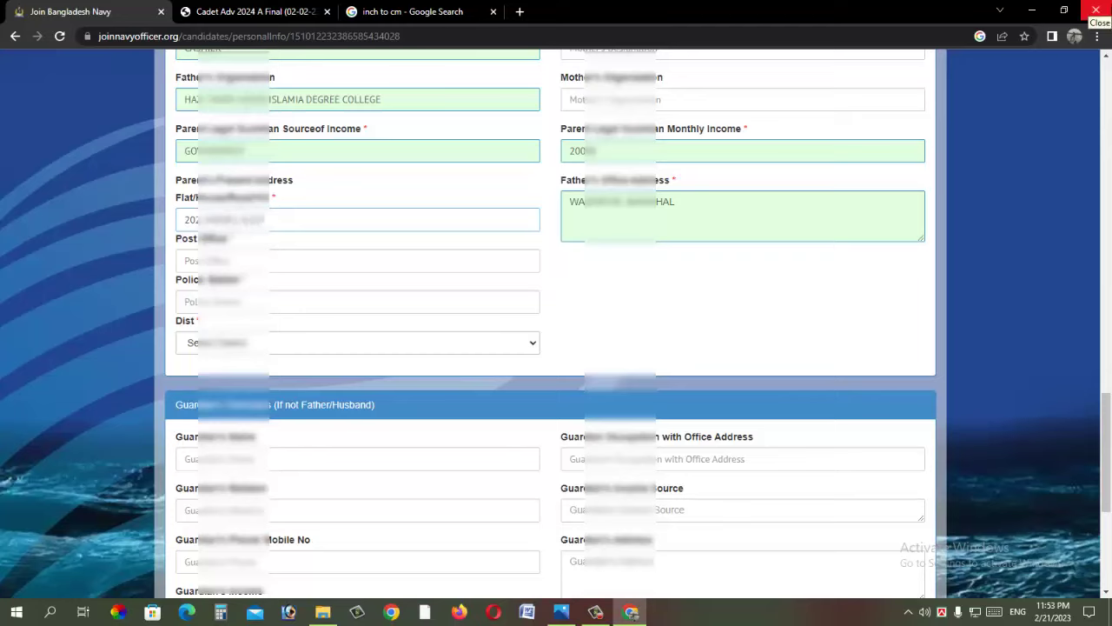
text(KH)
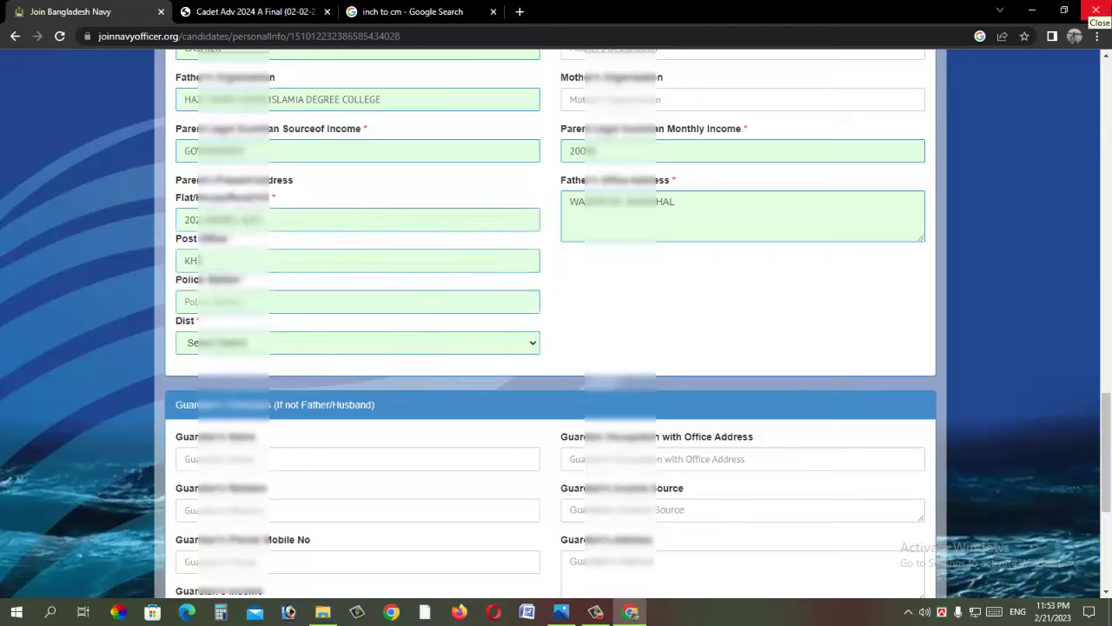
text(ULNA)
key(Tab)
text(RAMPURA)
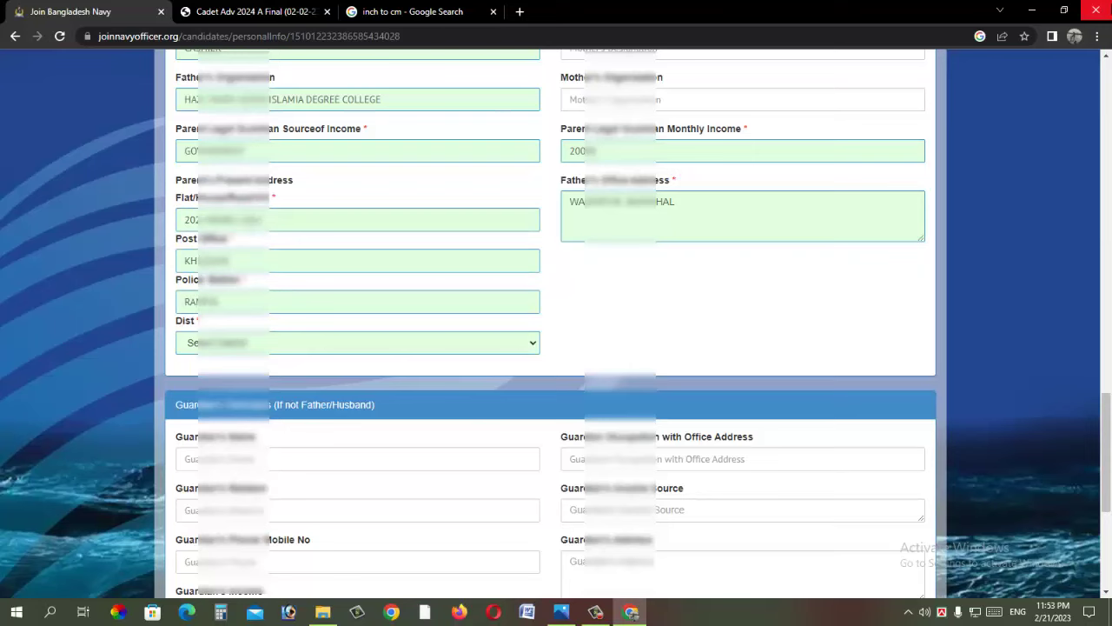
key(Tab)
key(d)
scroll(413, 349, down, 2)
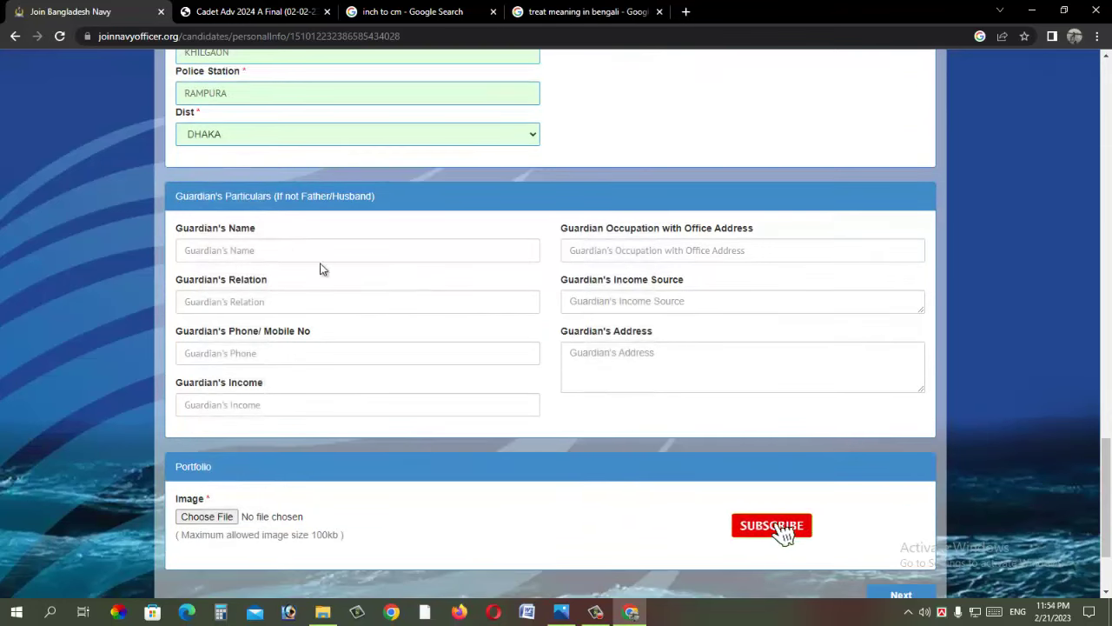
Upload PHOTO.jpg from the Desktop as the portfolio photo and review the form
scroll(337, 292, down, 2)
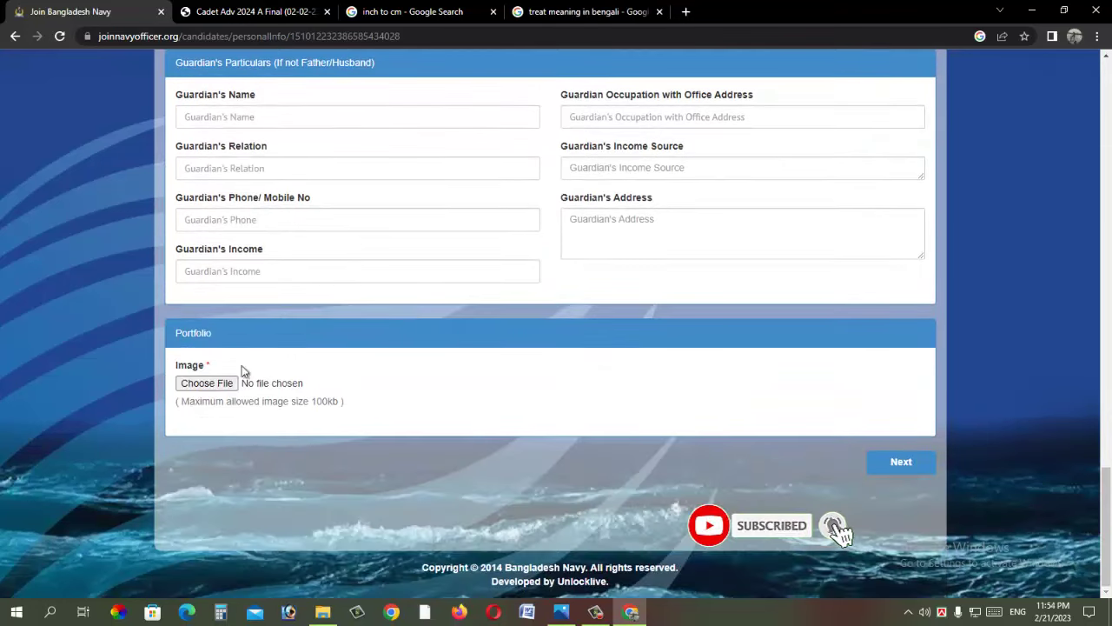
click(224, 385)
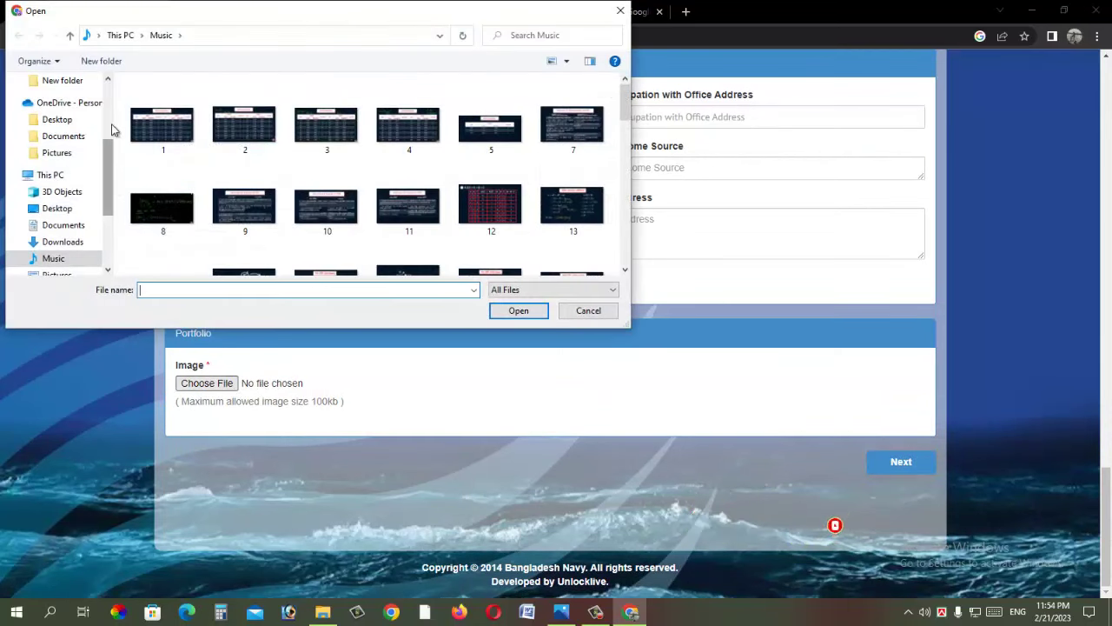
scroll(69, 113, up, 3)
click(57, 107)
scroll(438, 215, down, 3)
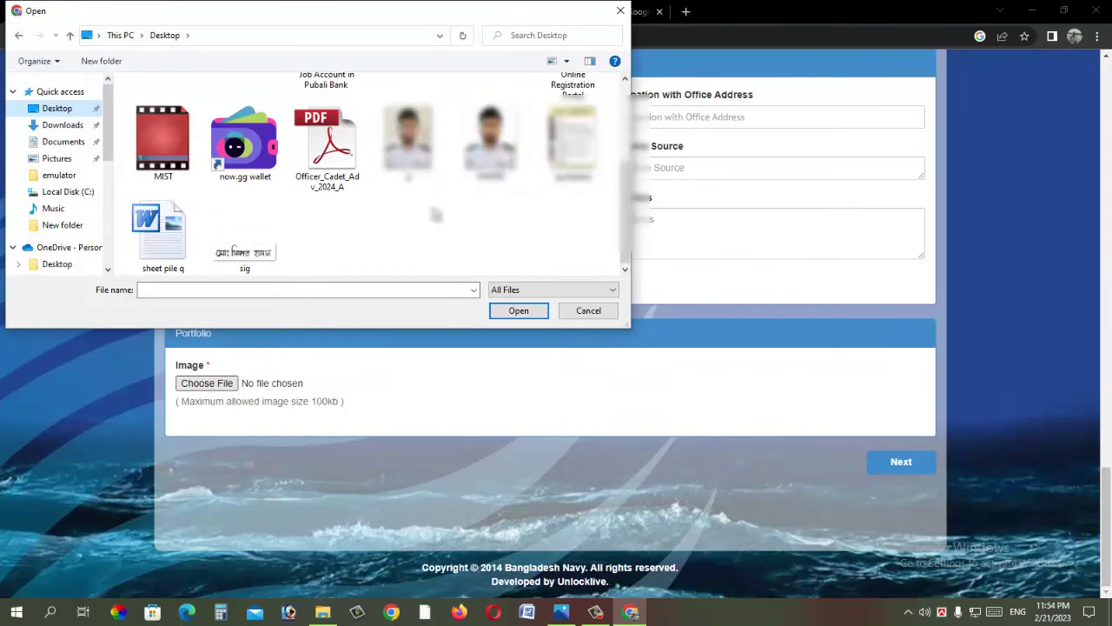
click(492, 148)
click(518, 311)
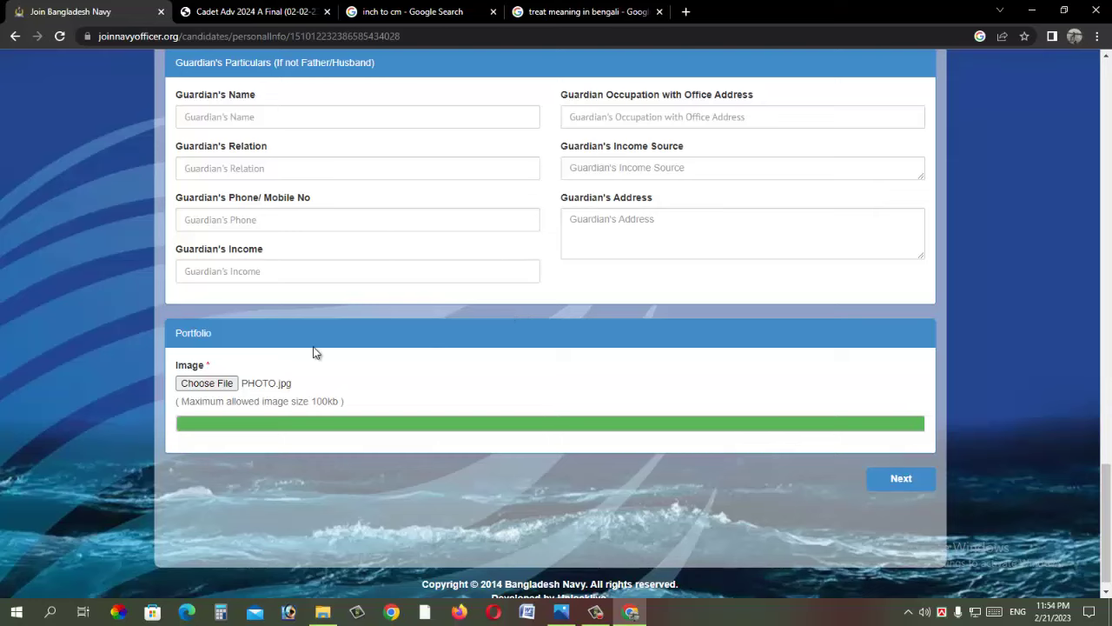
scroll(313, 353, up, 1)
scroll(315, 352, up, 15)
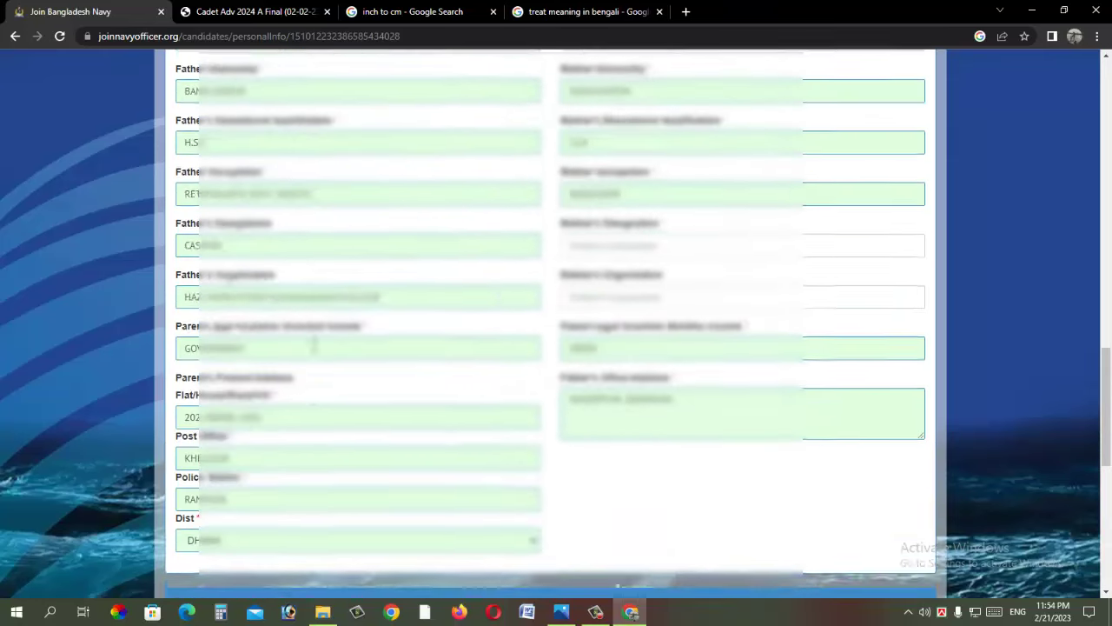
scroll(318, 349, up, 5)
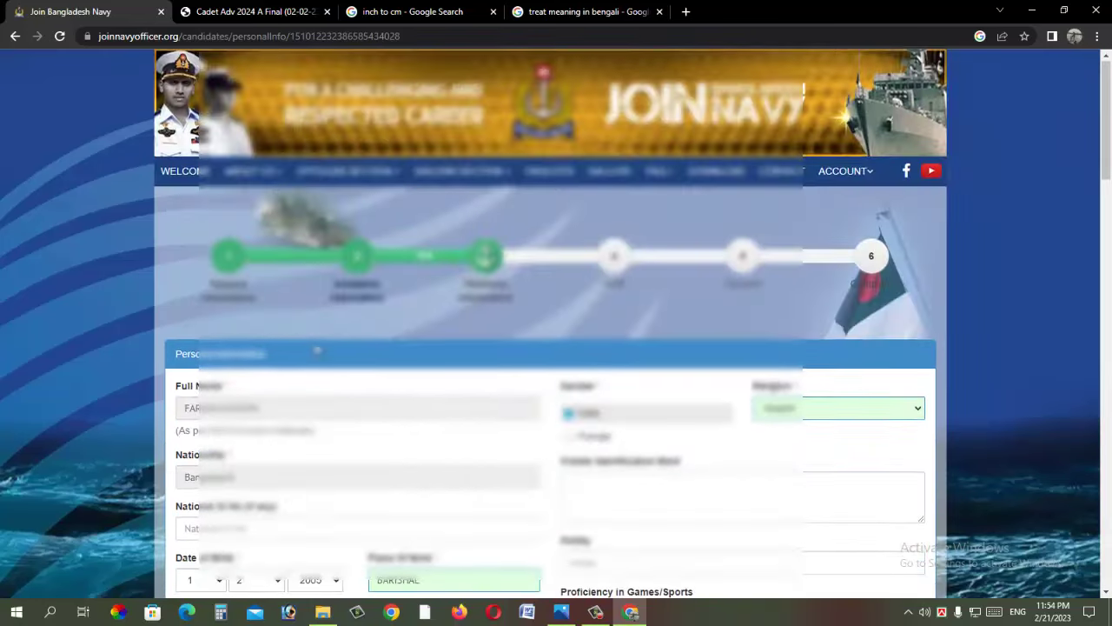
scroll(318, 350, down, 20)
scroll(318, 347, down, 2)
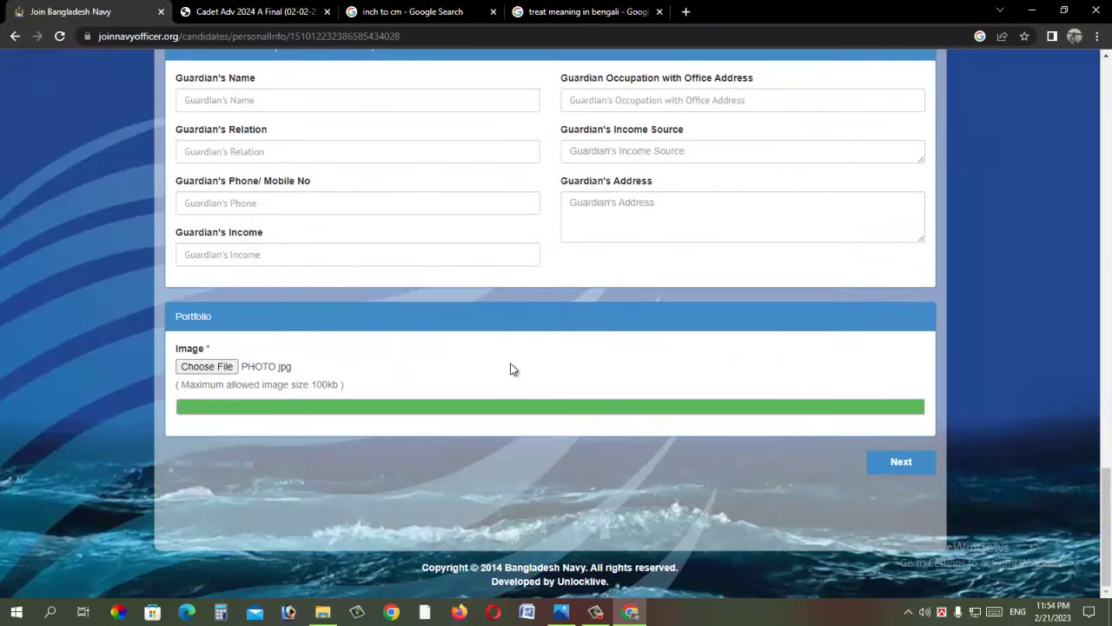
Submit the personal information, then answer No to previous ISSB and criminal charge
click(900, 466)
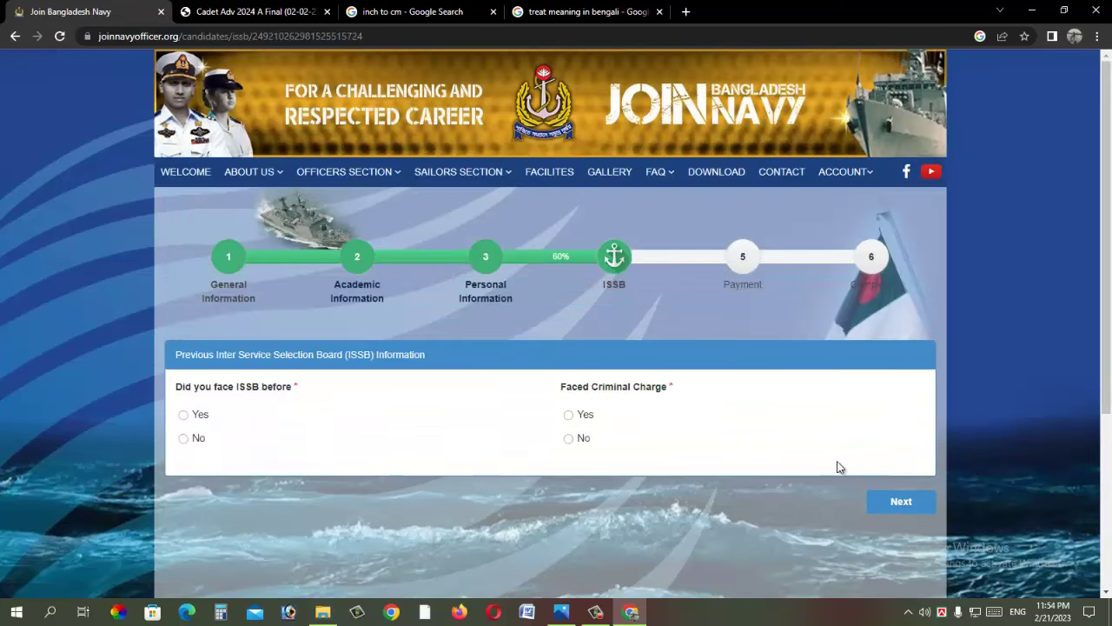
scroll(509, 340, down, 1)
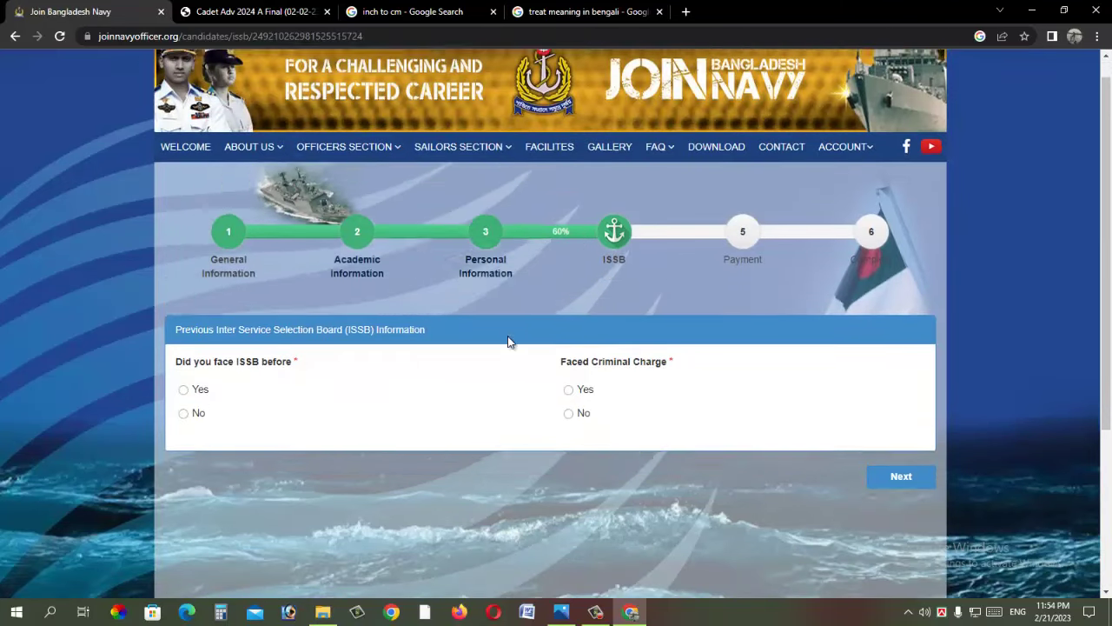
scroll(506, 340, down, 1)
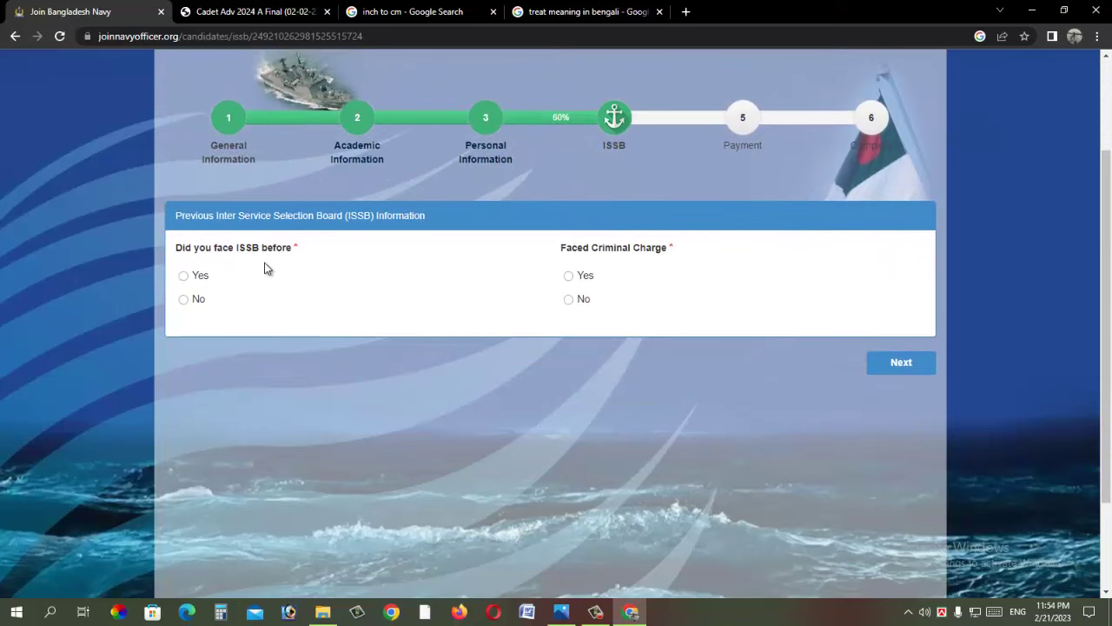
click(184, 300)
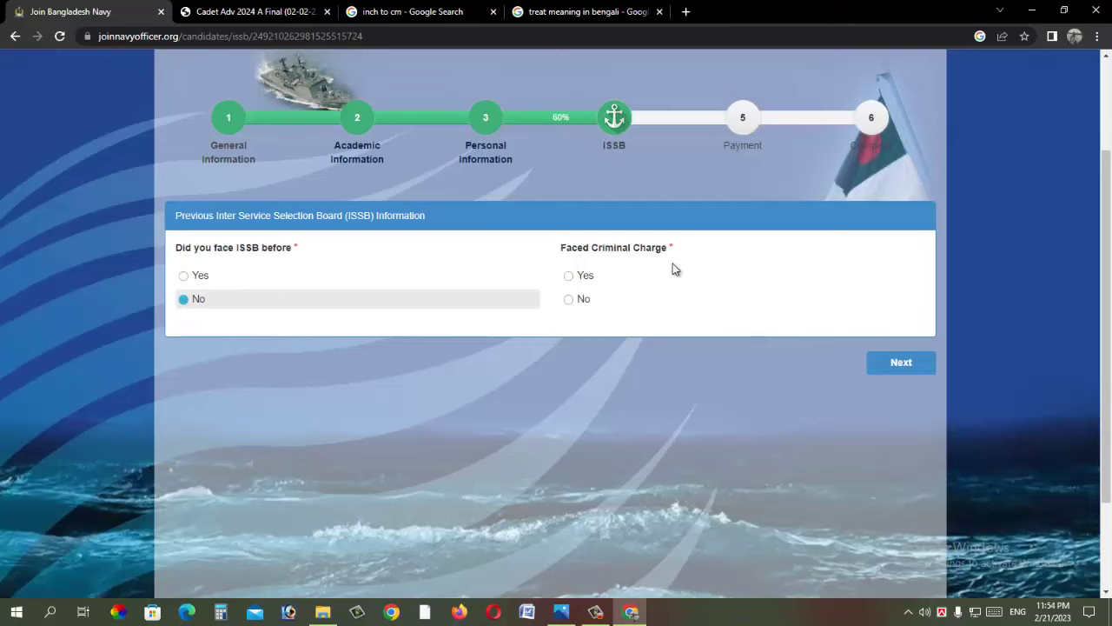
click(570, 300)
scroll(571, 304, down, 1)
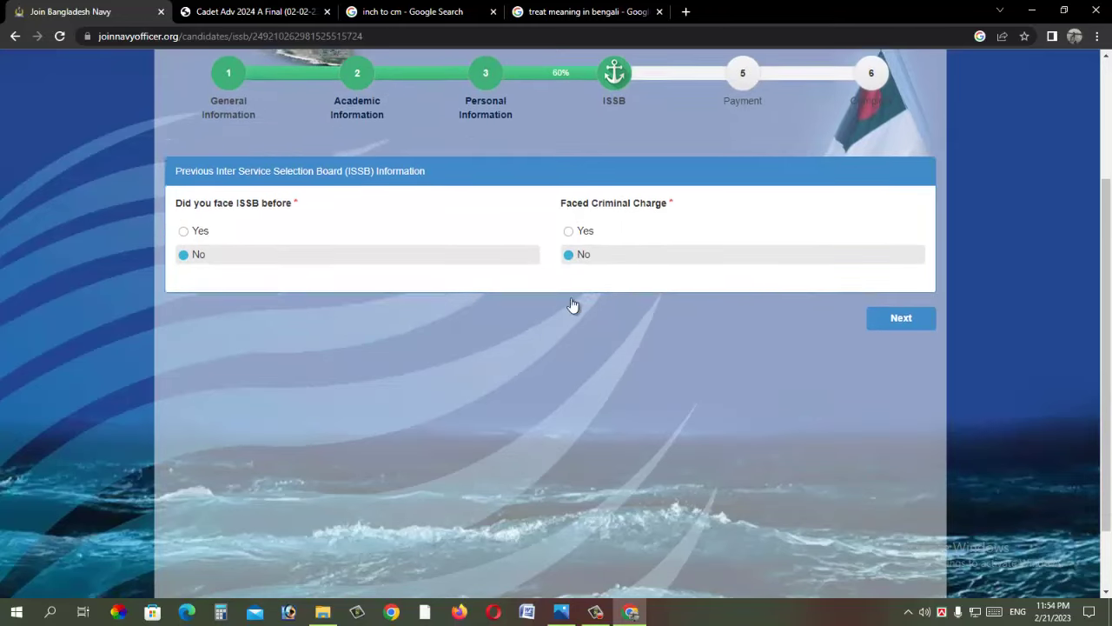
click(895, 298)
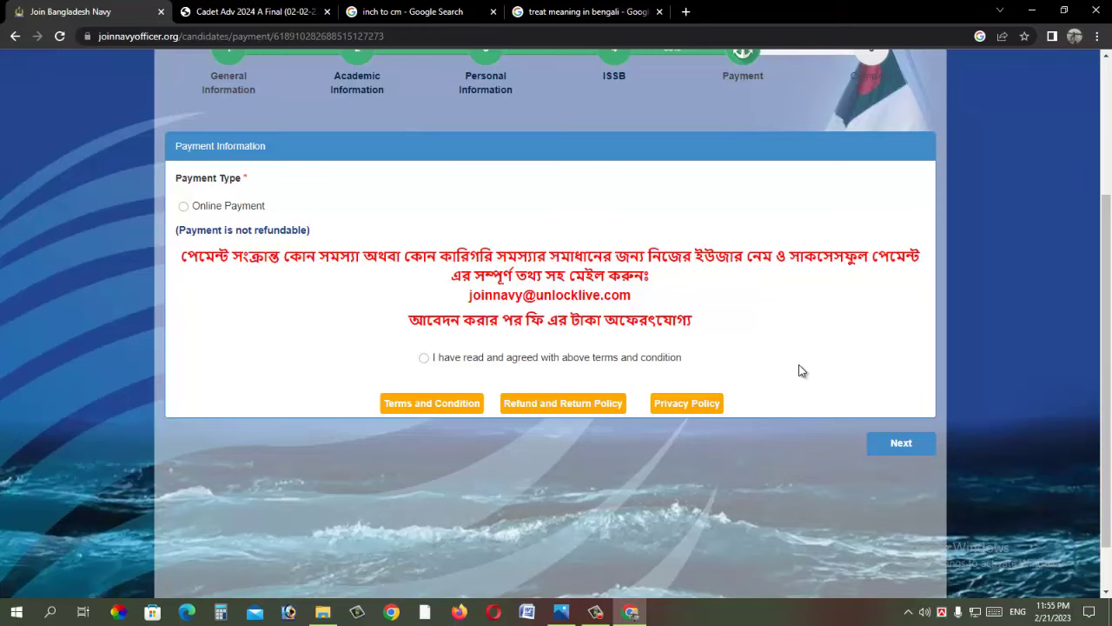
Choose Online Payment, accept the terms, and select Nagad on shurjoPay
click(183, 207)
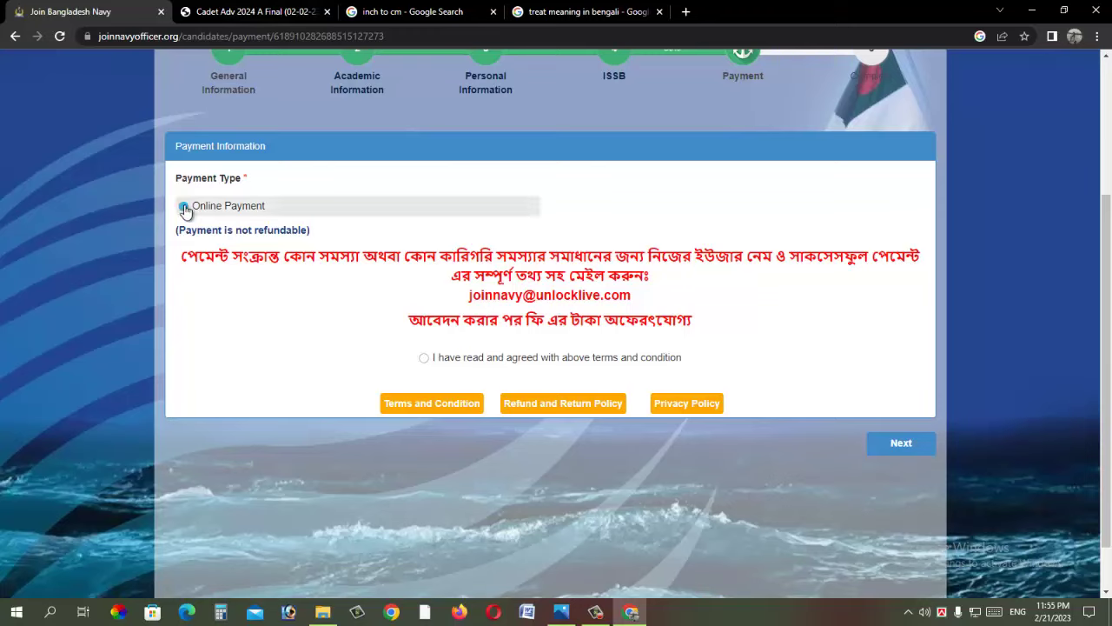
scroll(313, 252, down, 2)
click(424, 298)
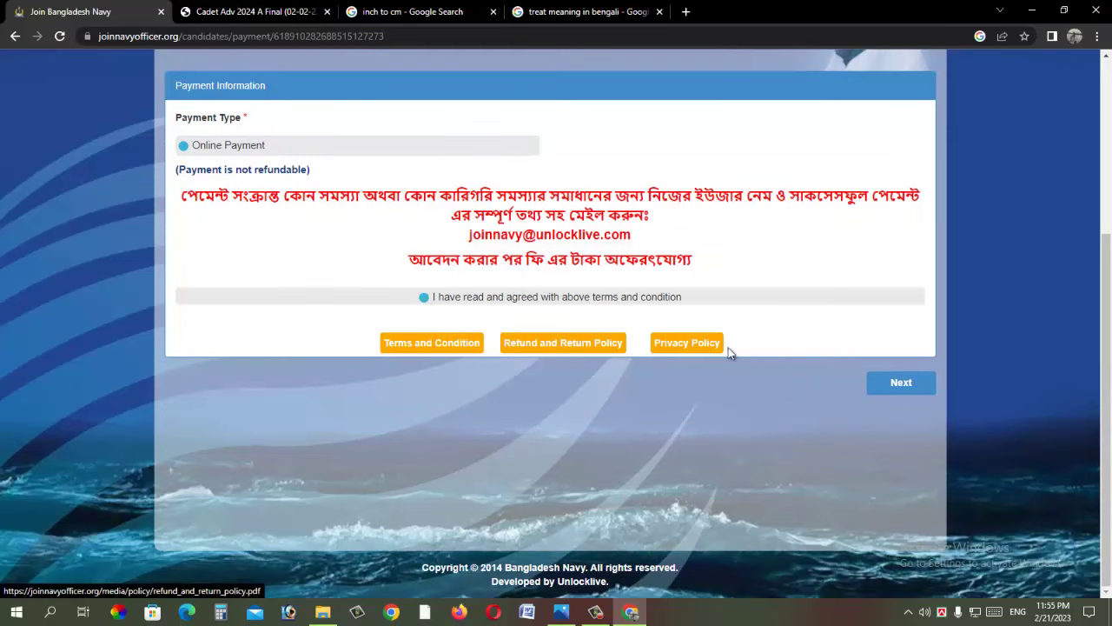
click(901, 385)
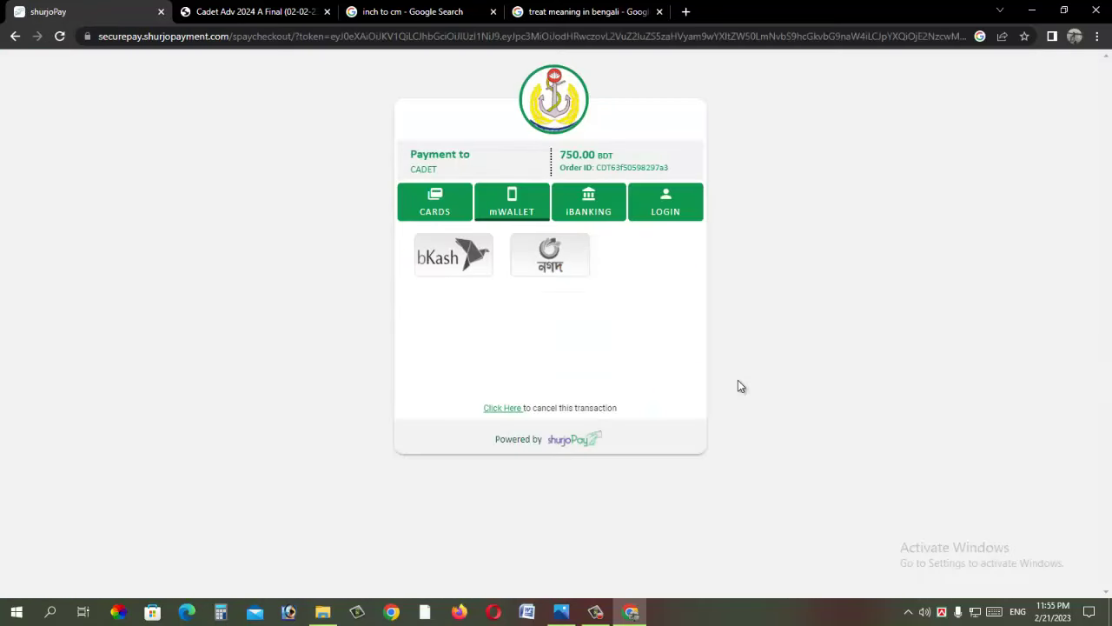
click(547, 259)
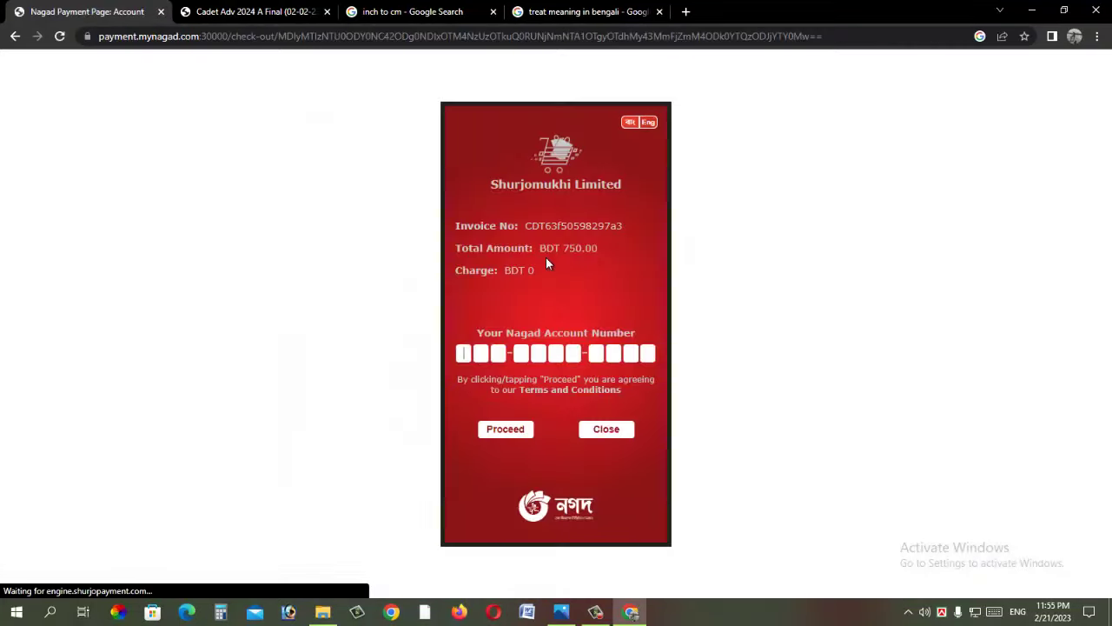
Enter the Nagad account number, verification code and PIN to pay BDT 750
text(0)
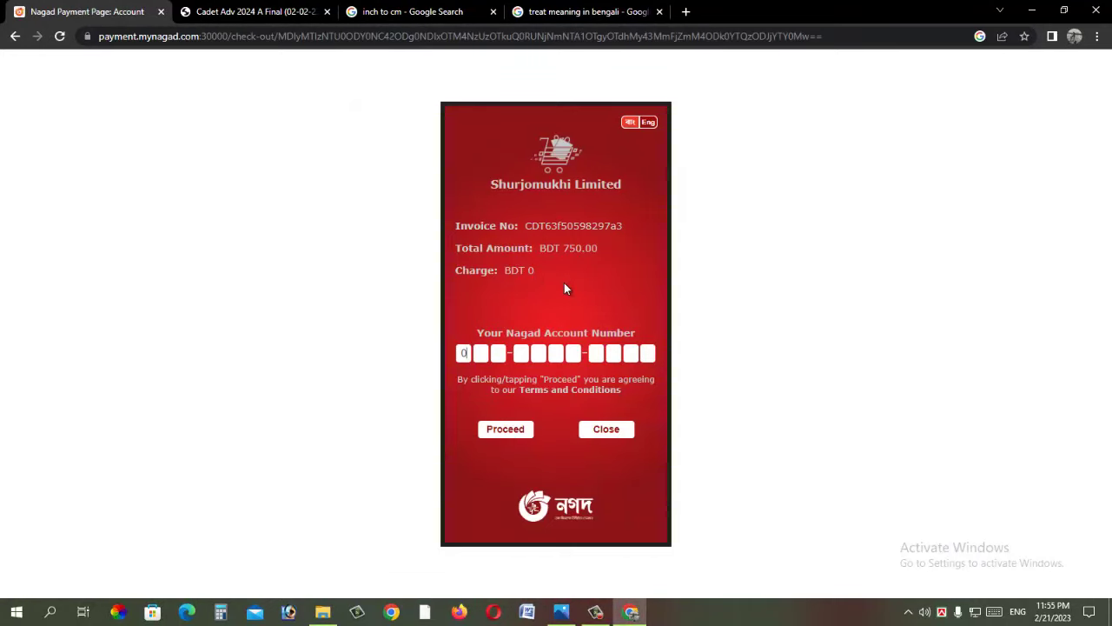
text(16*******)
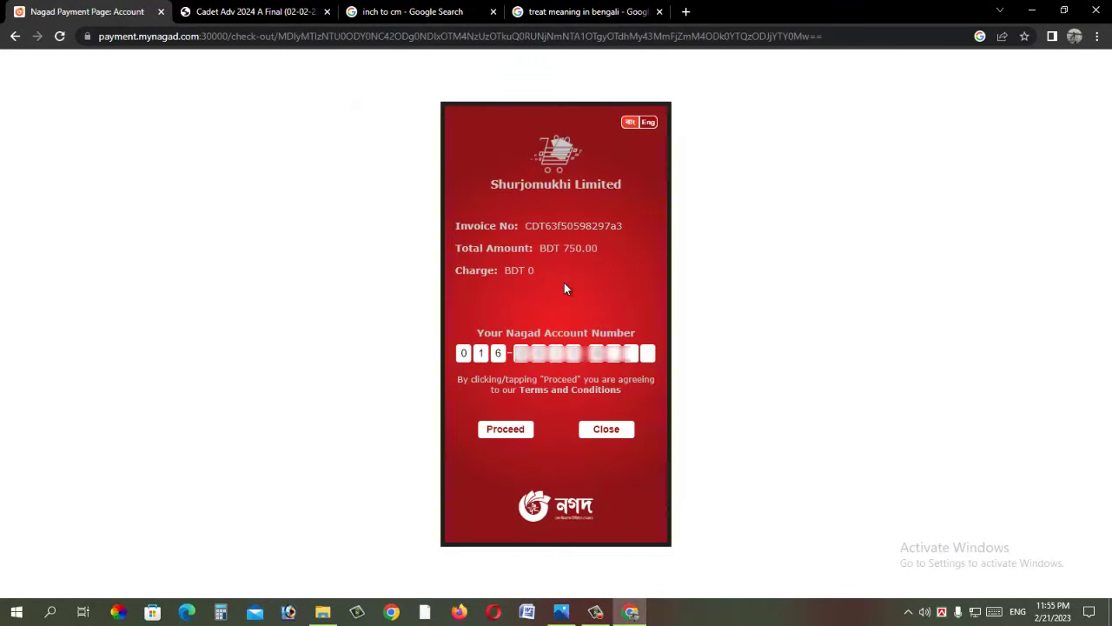
text(9)
click(511, 430)
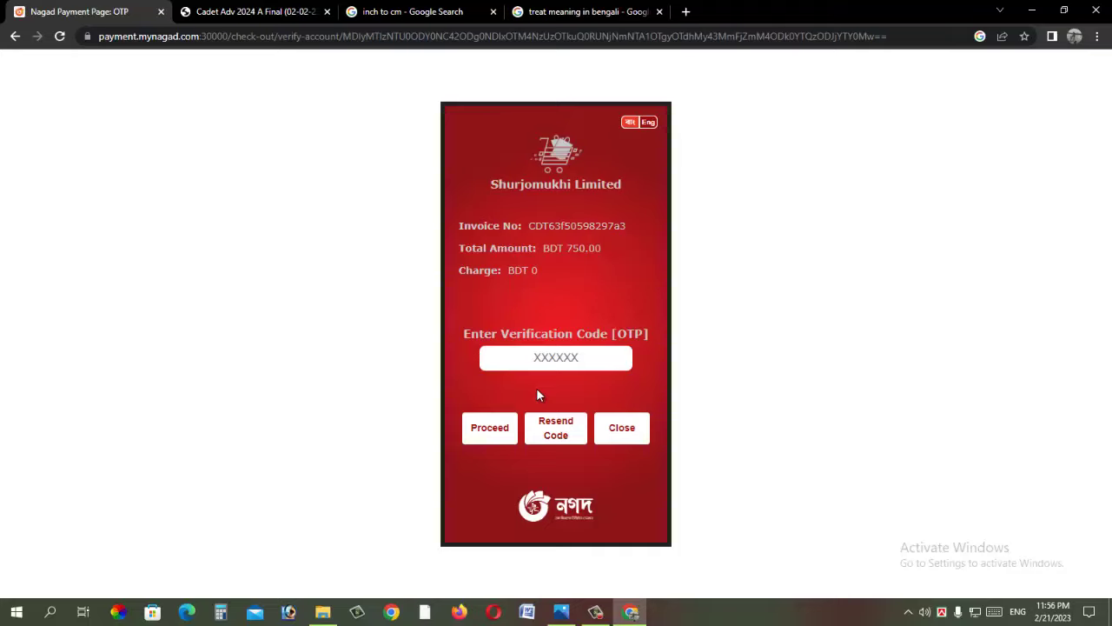
click(490, 428)
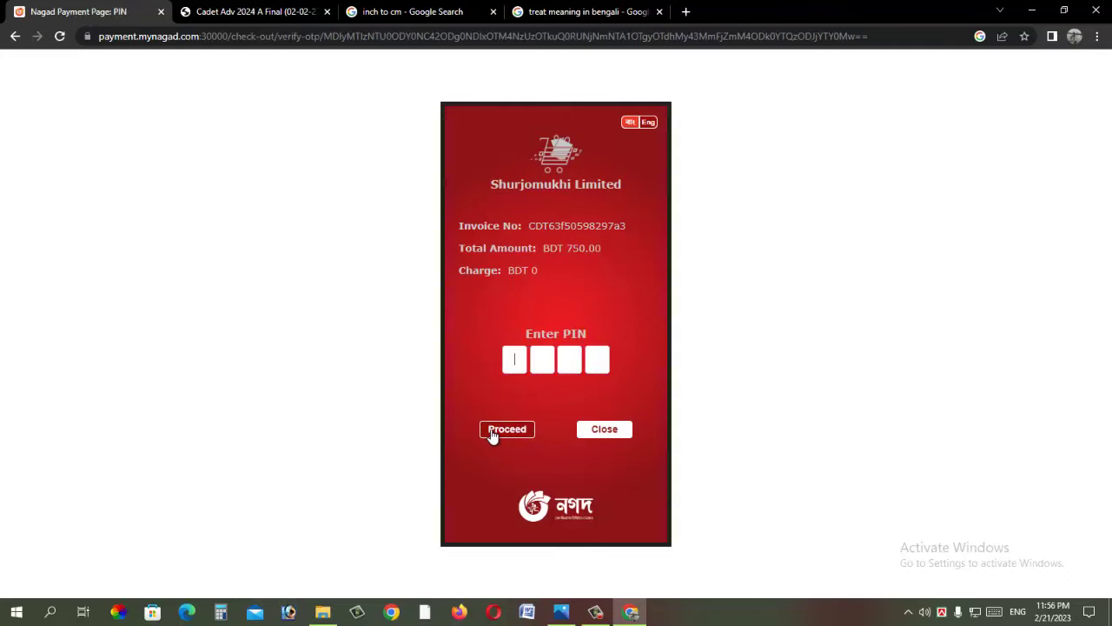
click(508, 431)
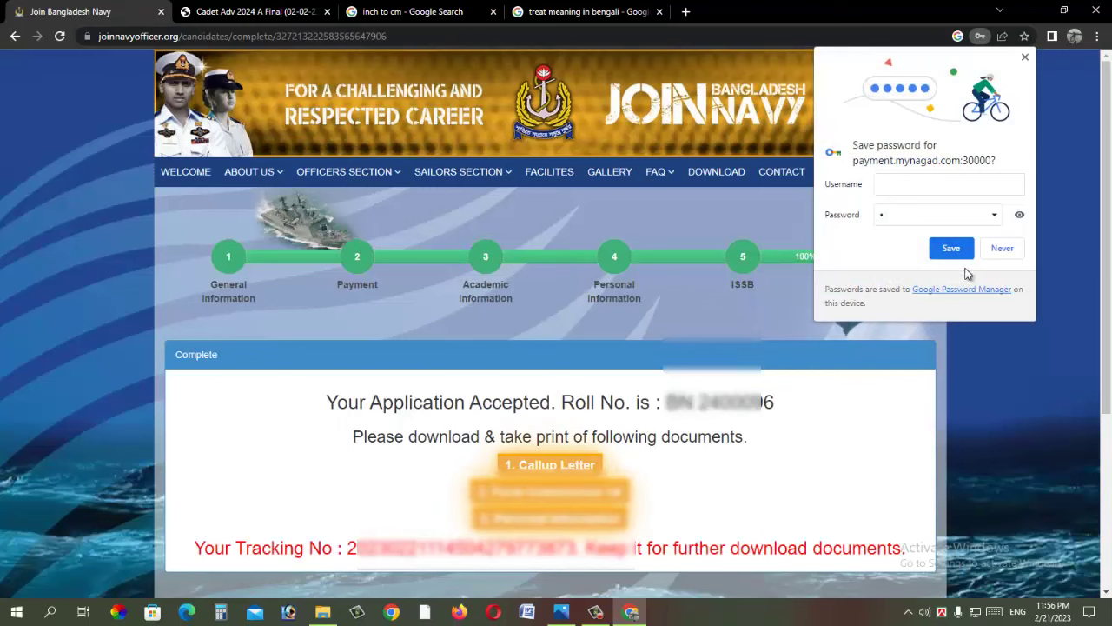
Decline saving the password, then download the Callup Letter, Form Commission 1A and Personal Information PDFs
click(1002, 249)
scroll(695, 357, down, 1)
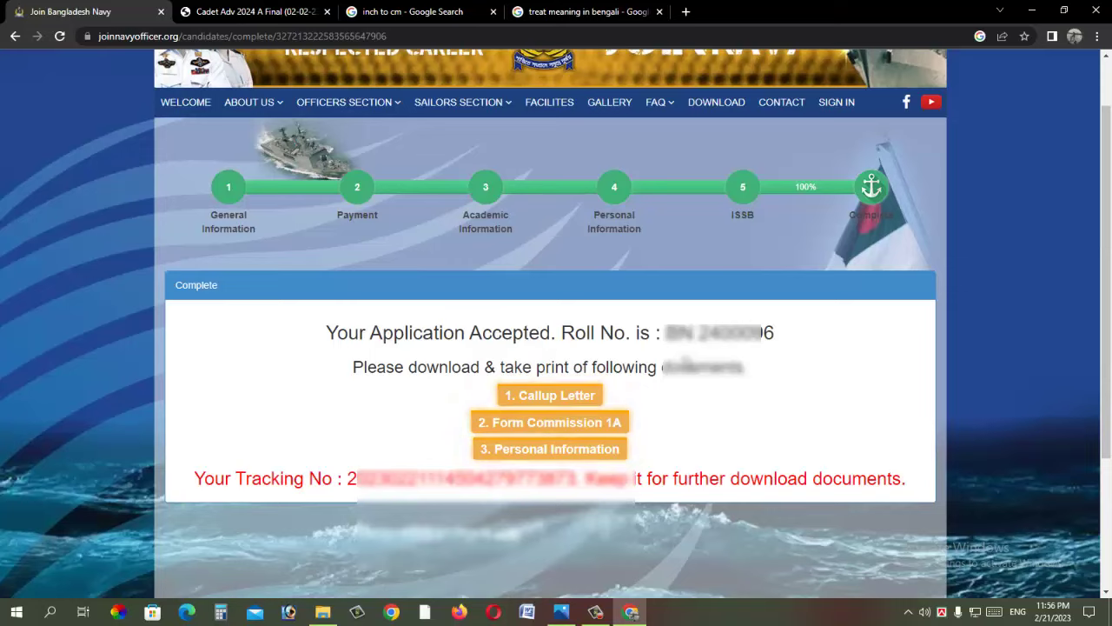
right_click(535, 392)
click(558, 408)
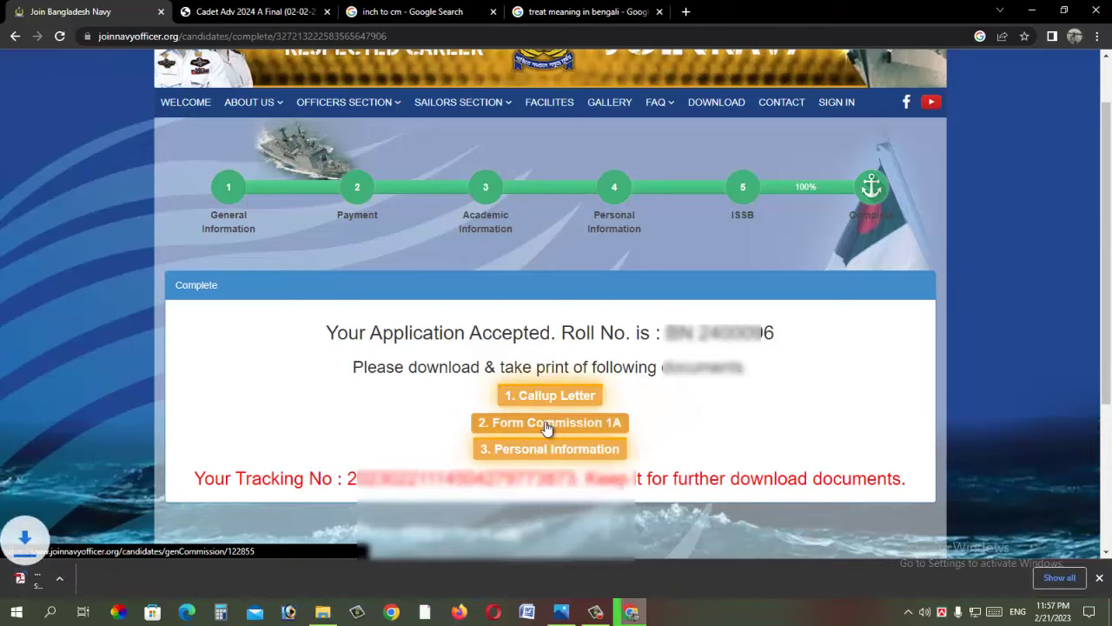
right_click(561, 426)
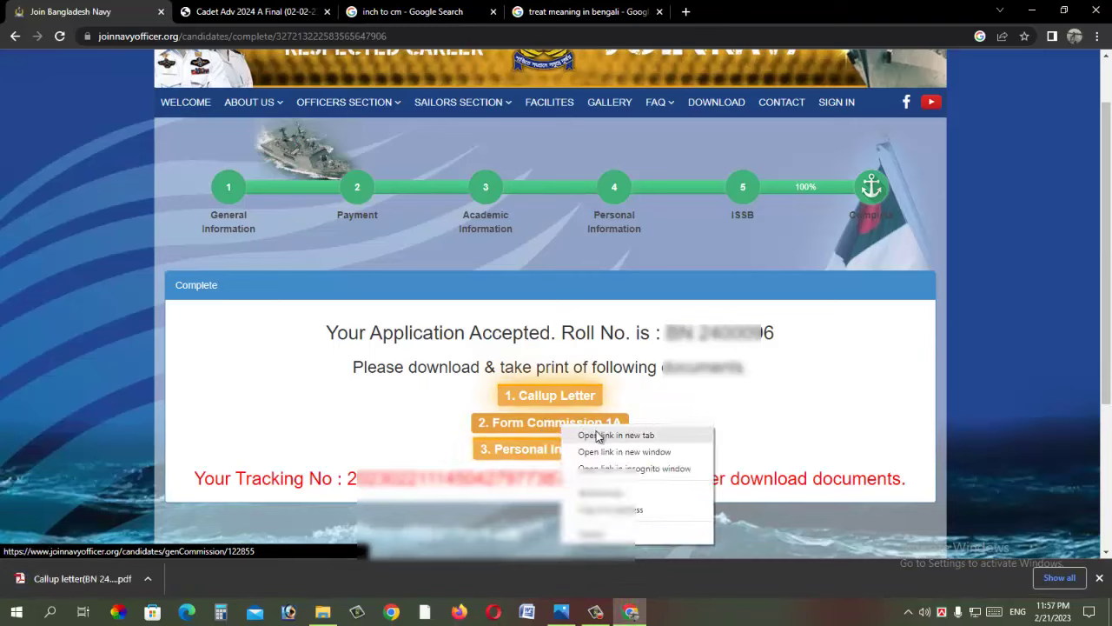
click(591, 436)
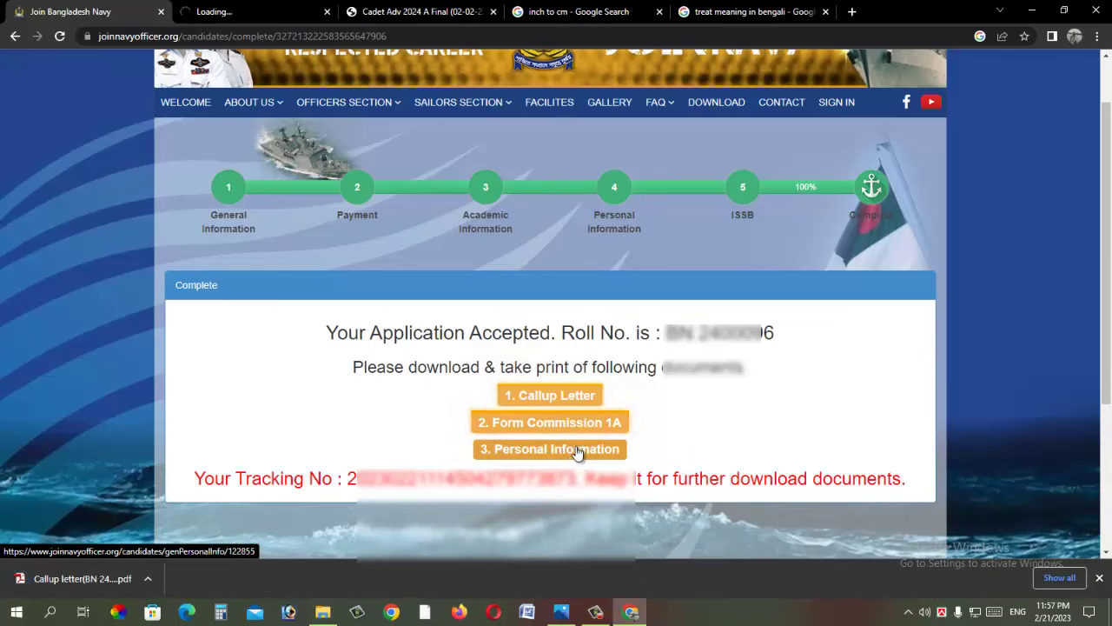
right_click(576, 450)
click(631, 454)
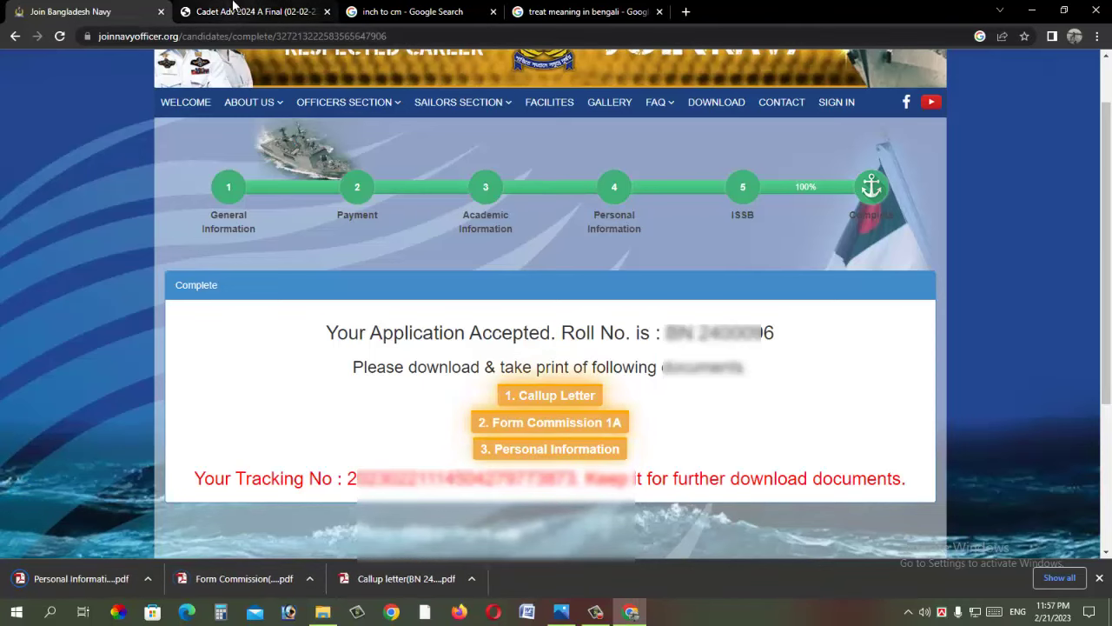
Open and scroll through the Callup letter, Form Commission and Personal Information PDFs
click(406, 578)
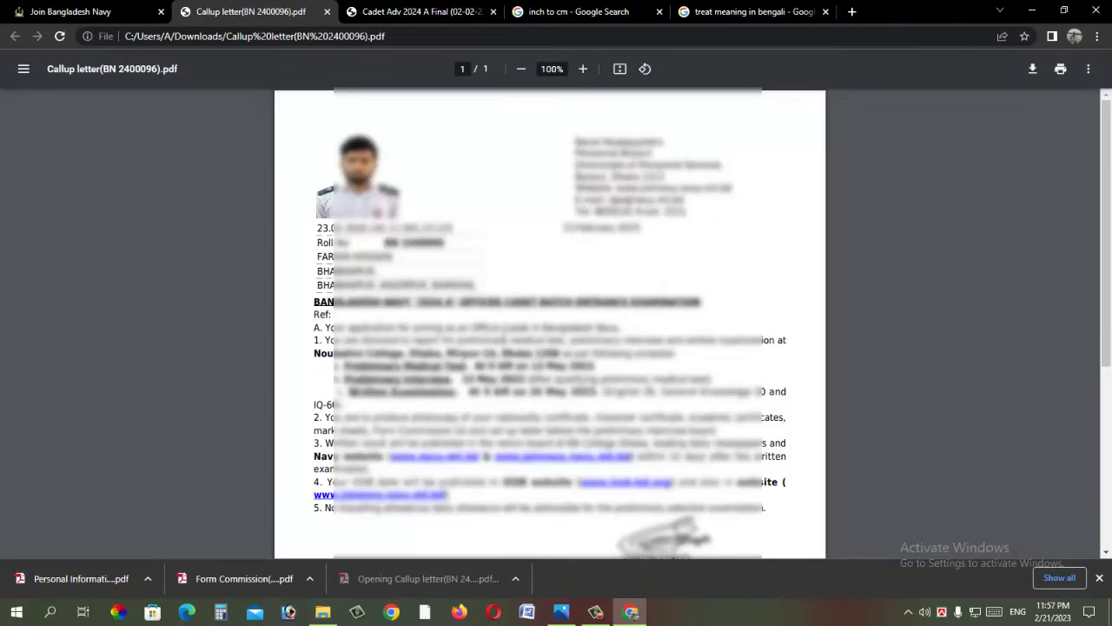
scroll(467, 402, down, 4)
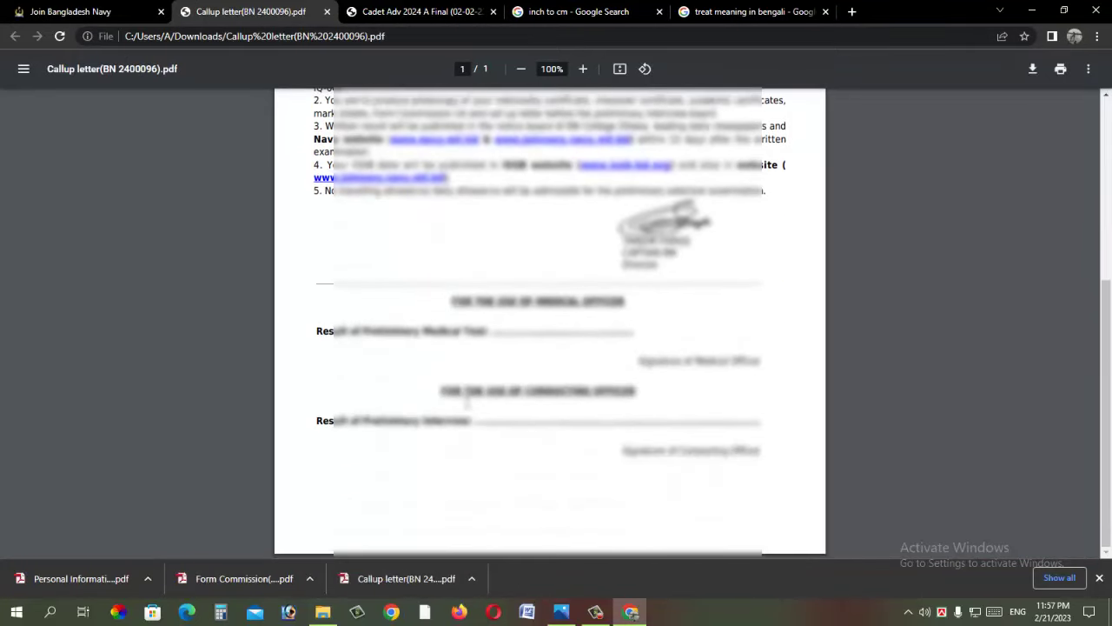
click(237, 580)
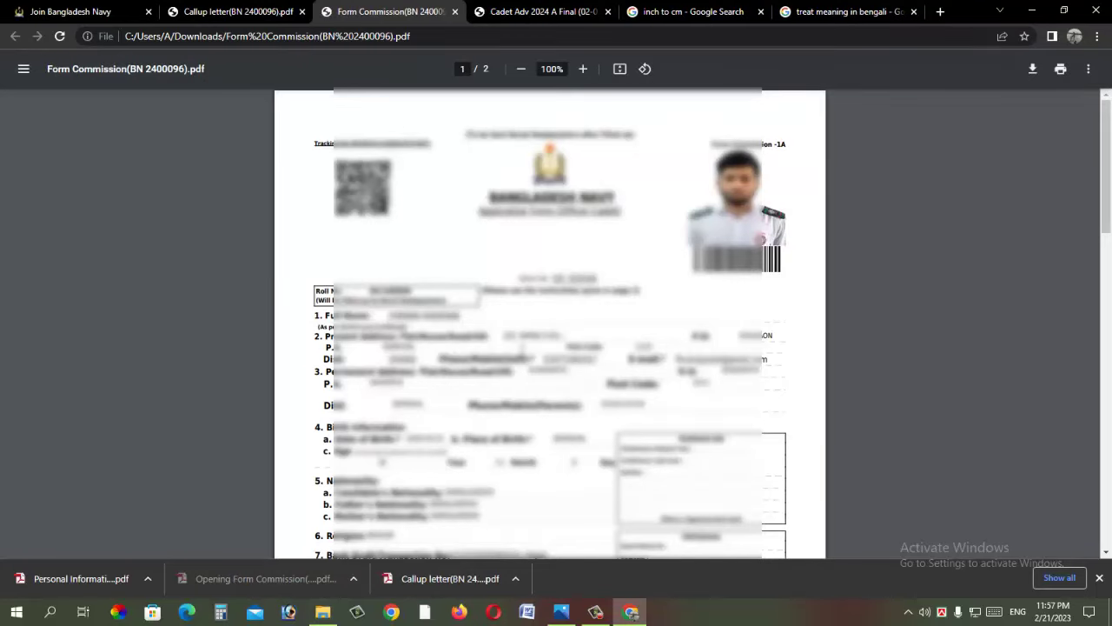
scroll(522, 348, down, 4)
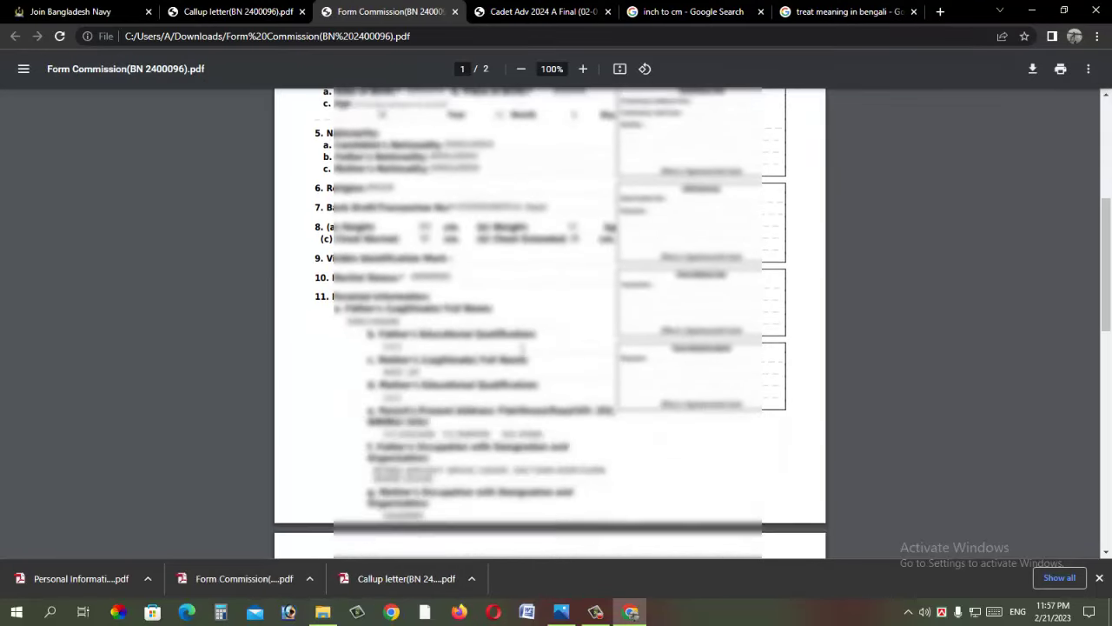
scroll(522, 347, down, 10)
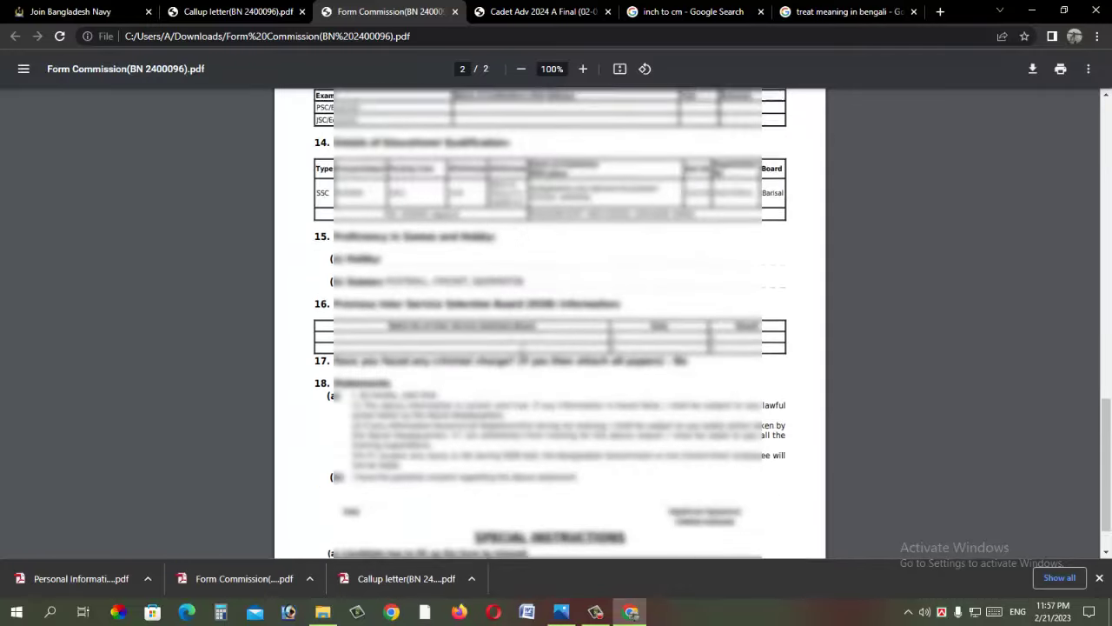
click(94, 578)
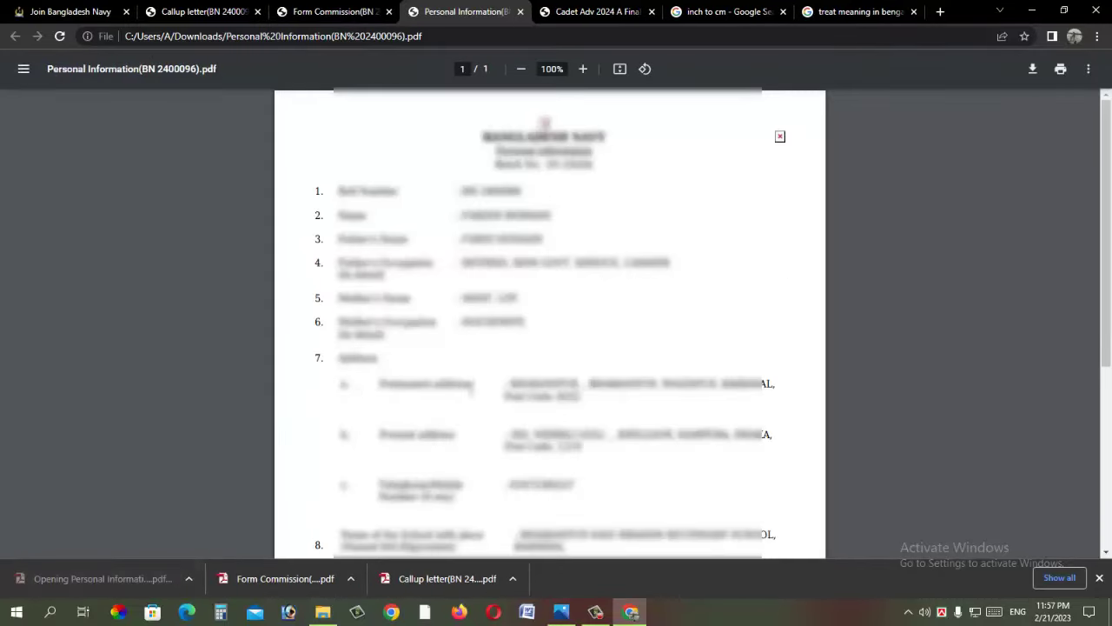
scroll(470, 389, down, 4)
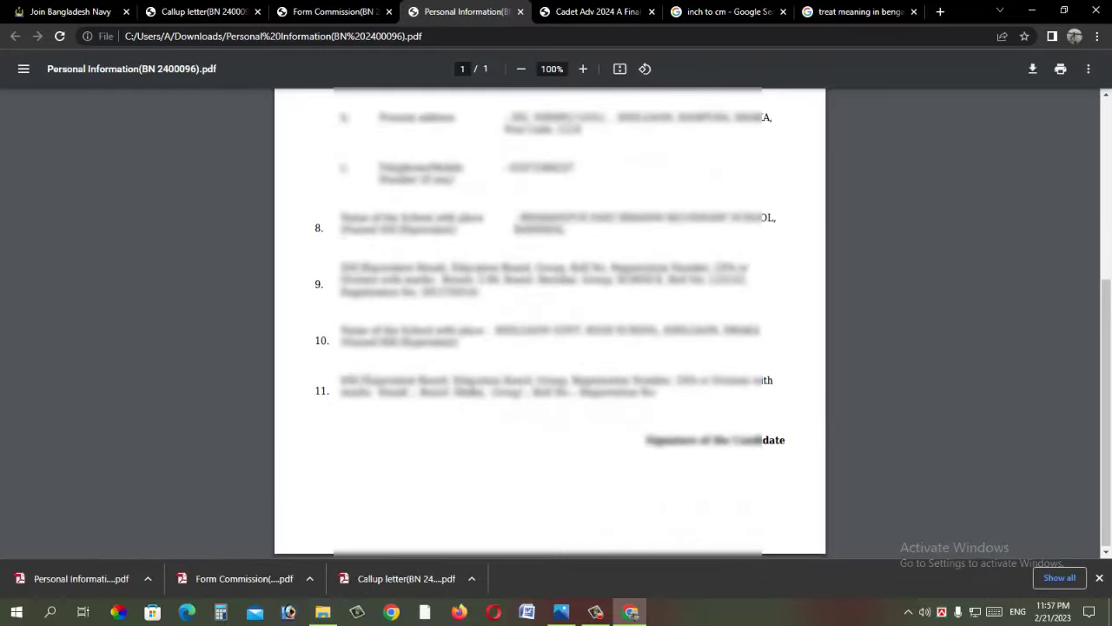
scroll(472, 390, up, 4)
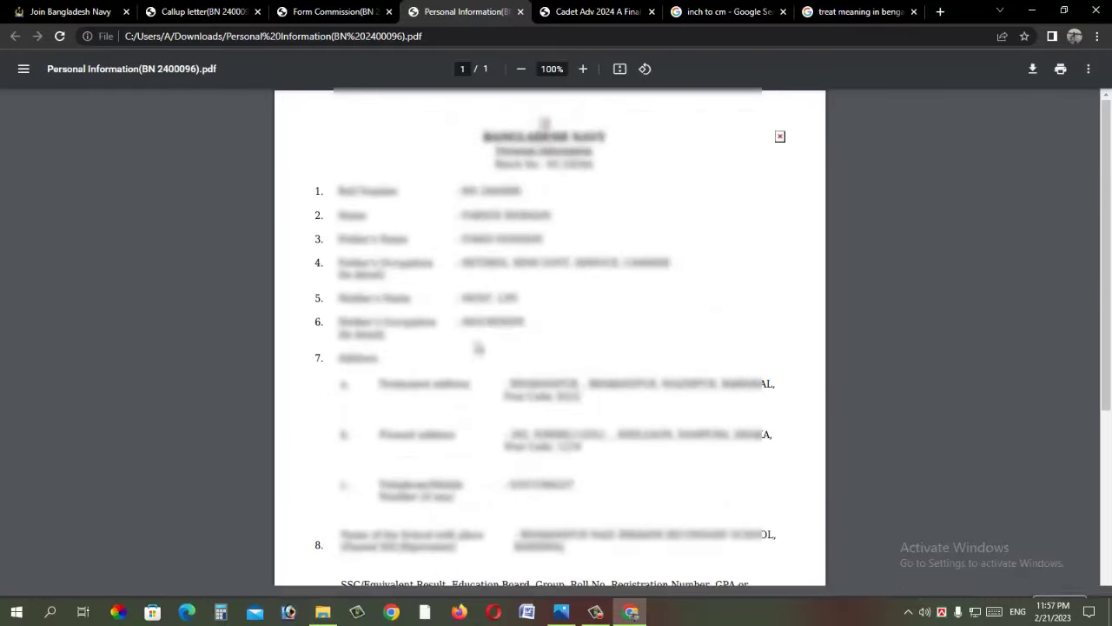